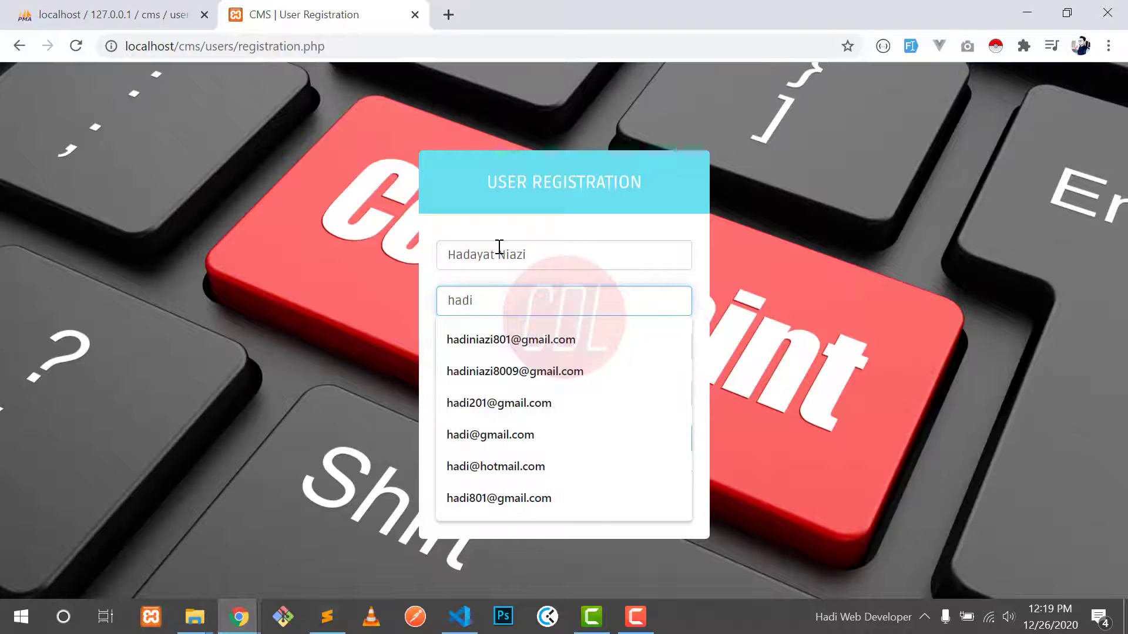
Step: Enter an email address and password, correct a typo and trigger the email availability check
key(Return)
key(Tab)
text(123456)
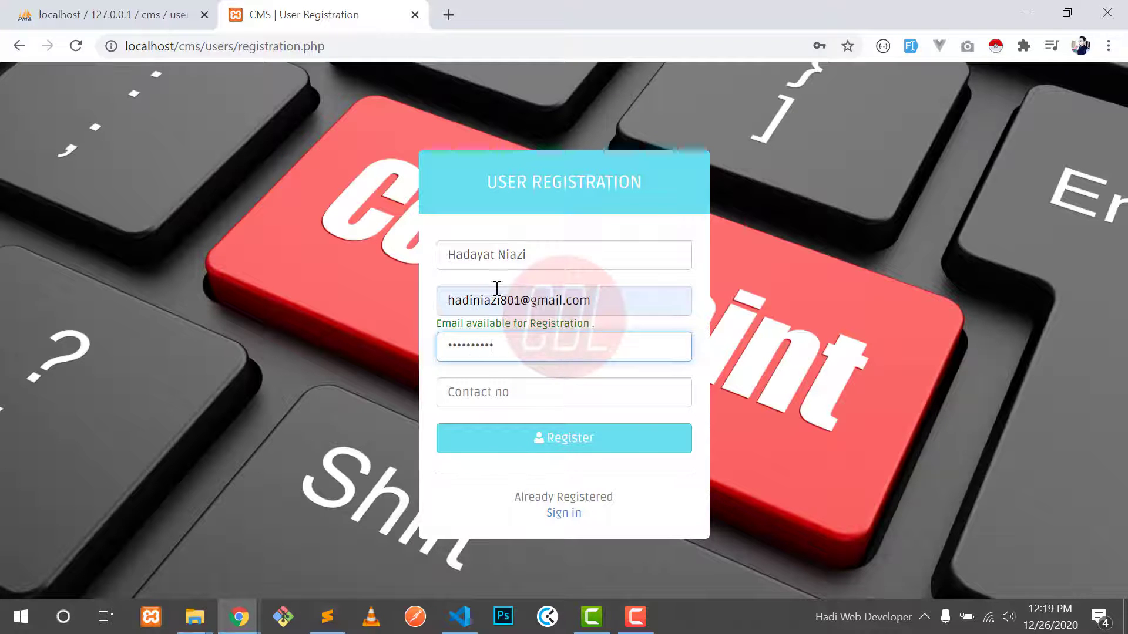
double_click(496, 300)
key(ctrl+a)
click(527, 339)
click(471, 302)
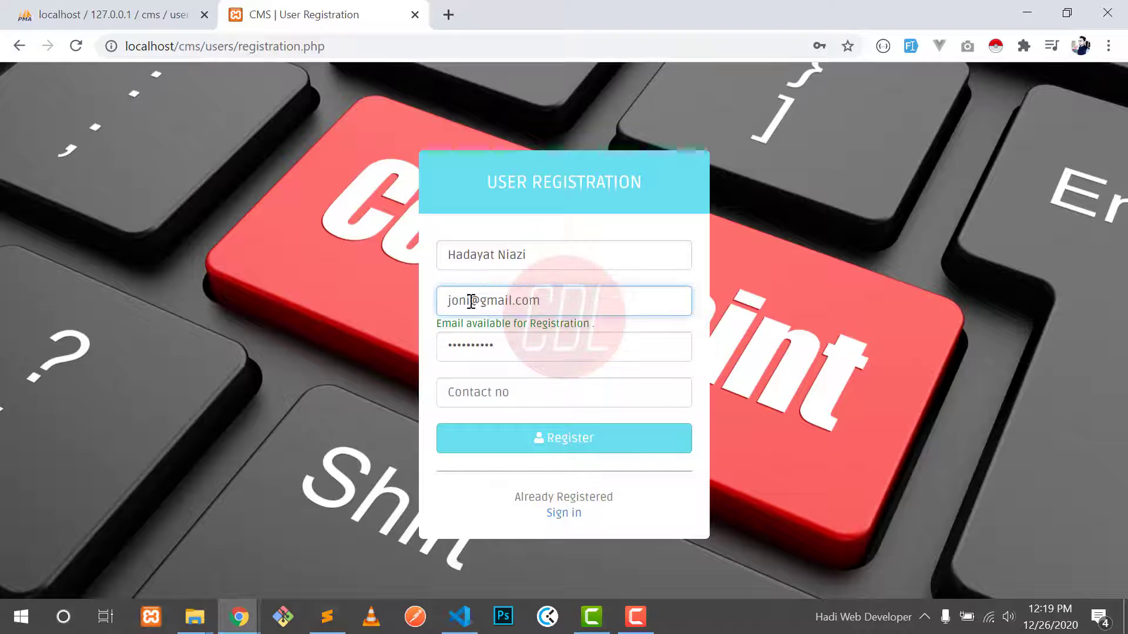
key(Delete)
text(h)
click(478, 345)
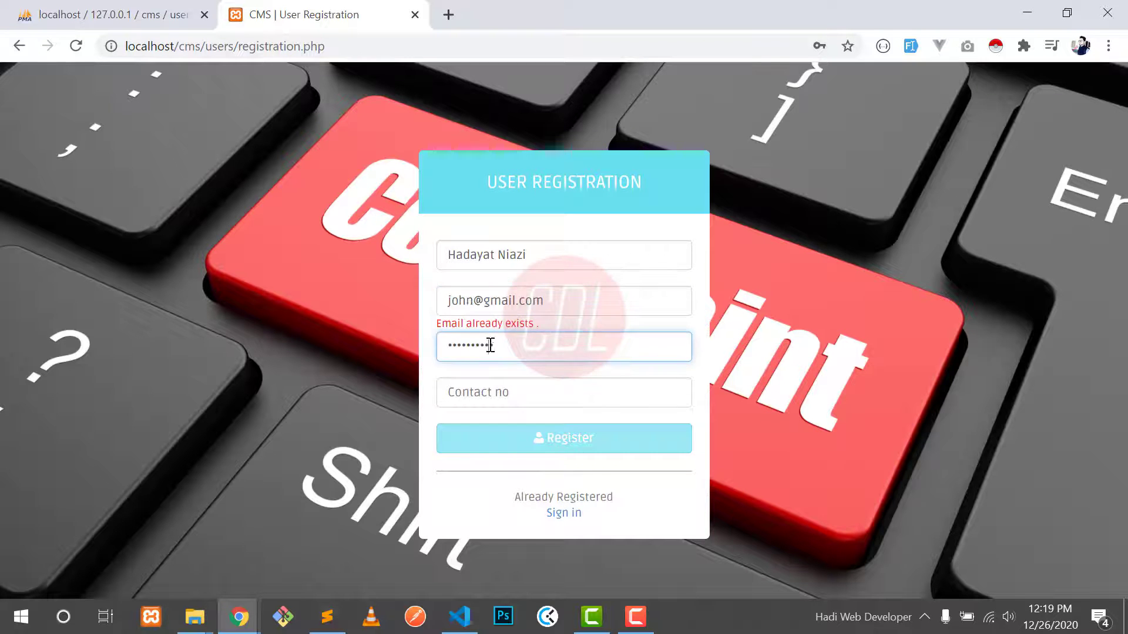
Step: Replace the already-registered email with a different suggested email address
click(450, 299)
click(440, 322)
drag(441, 322, 504, 322)
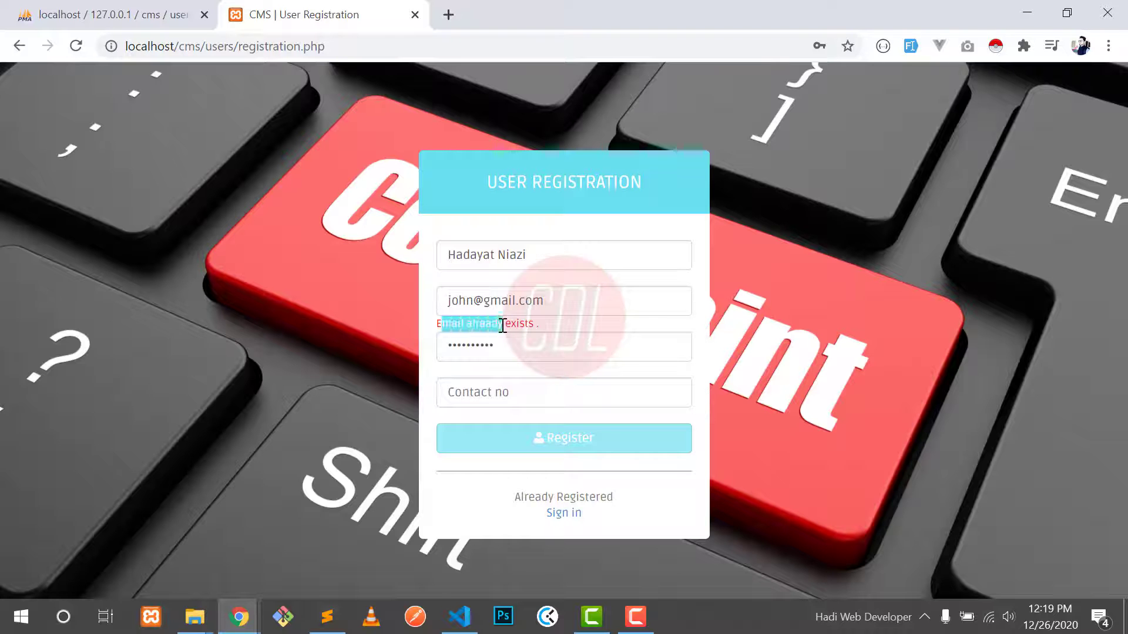
triple_click(492, 303)
text(had)
key(Down)
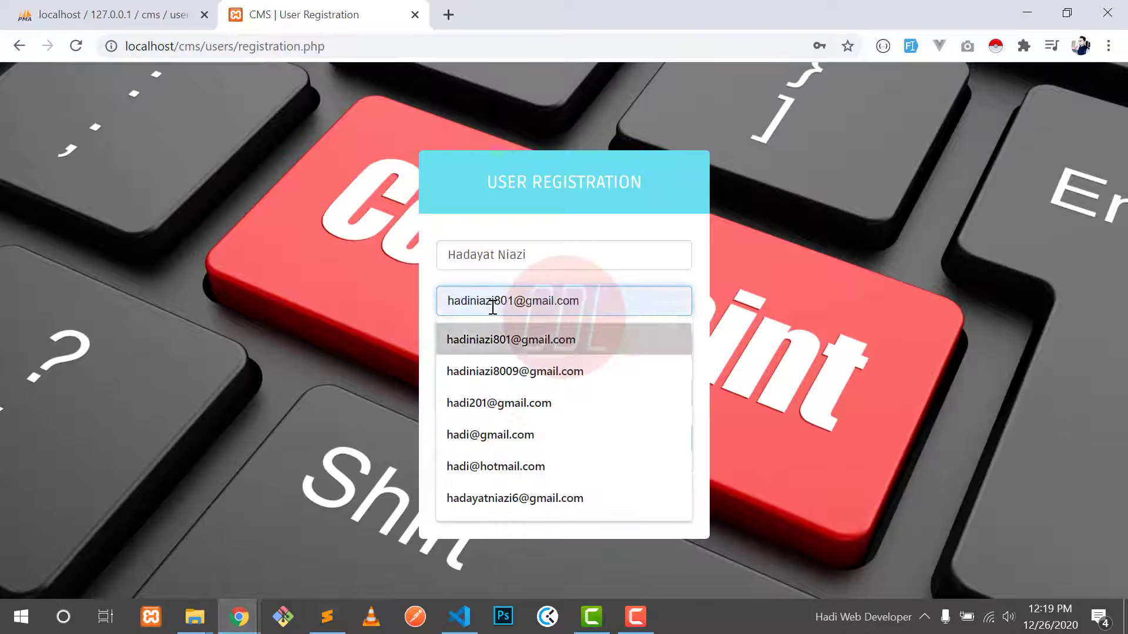
key(Return)
Step: Retype the password, add the contact number, and register, confirming the success message
triple_click(494, 344)
key(BackSpace)
text(1230)
key(Tab)
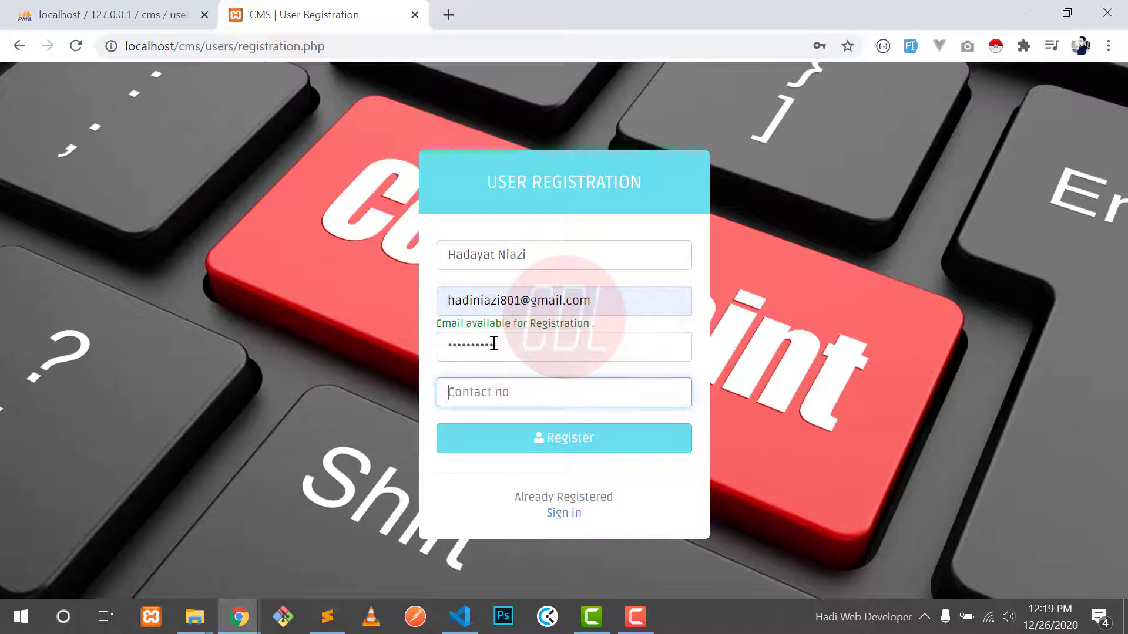
click(543, 455)
drag(450, 221, 488, 221)
drag(564, 221, 565, 219)
click(564, 239)
Step: Sign in with the new account's saved email and password, then view the Profile info page
click(559, 529)
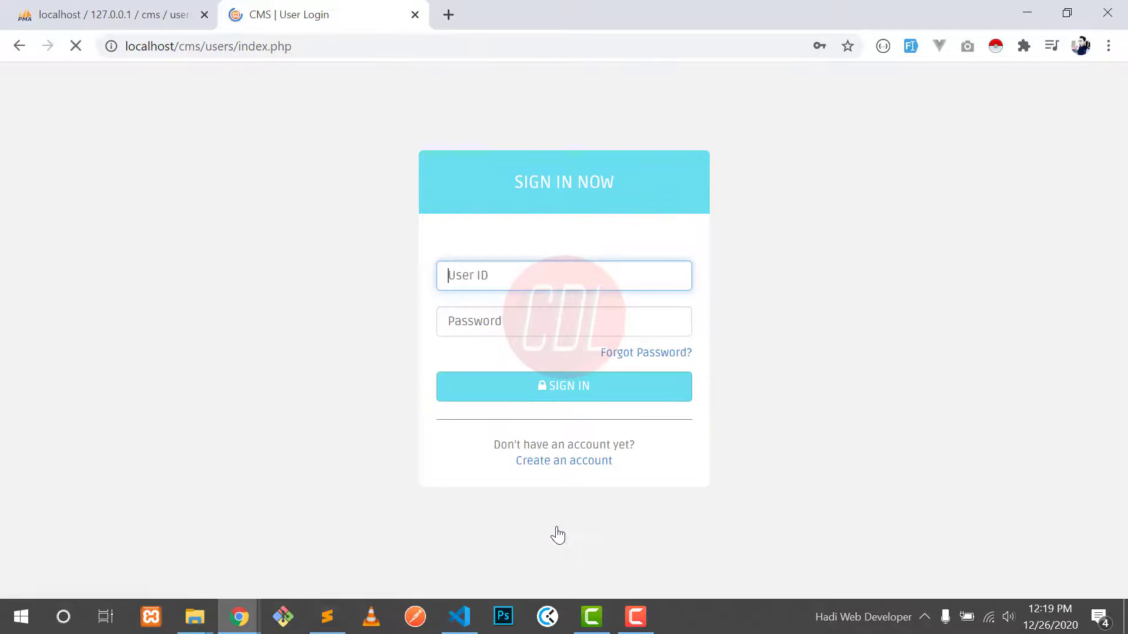
click(511, 281)
text(hadi)
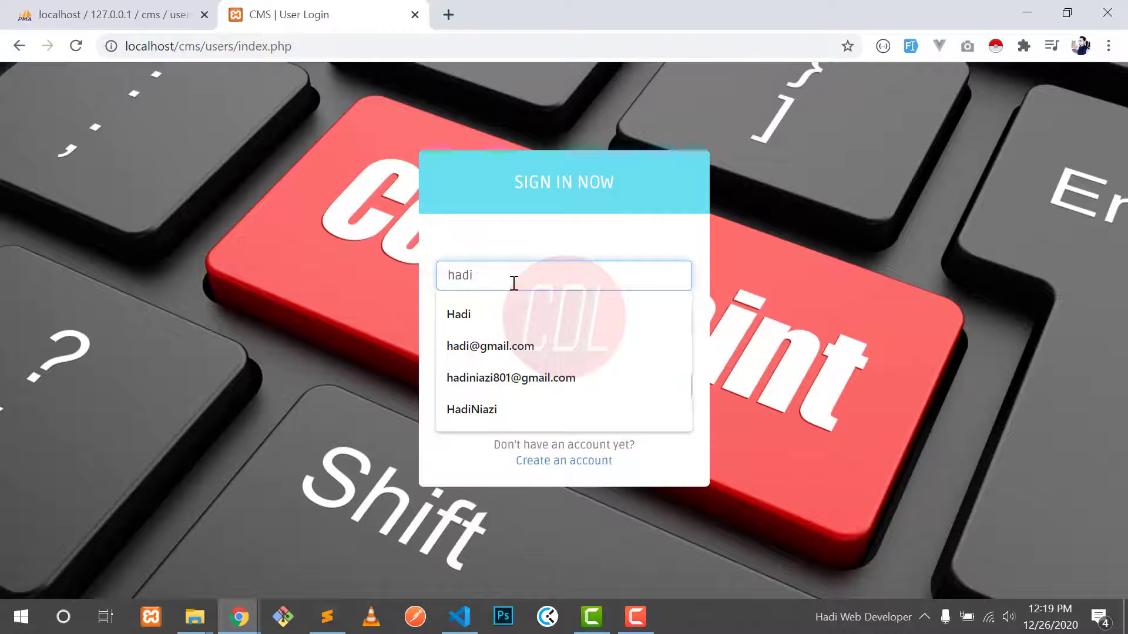
text(ni)
key(Down)
key(Return)
key(Tab)
text(1)
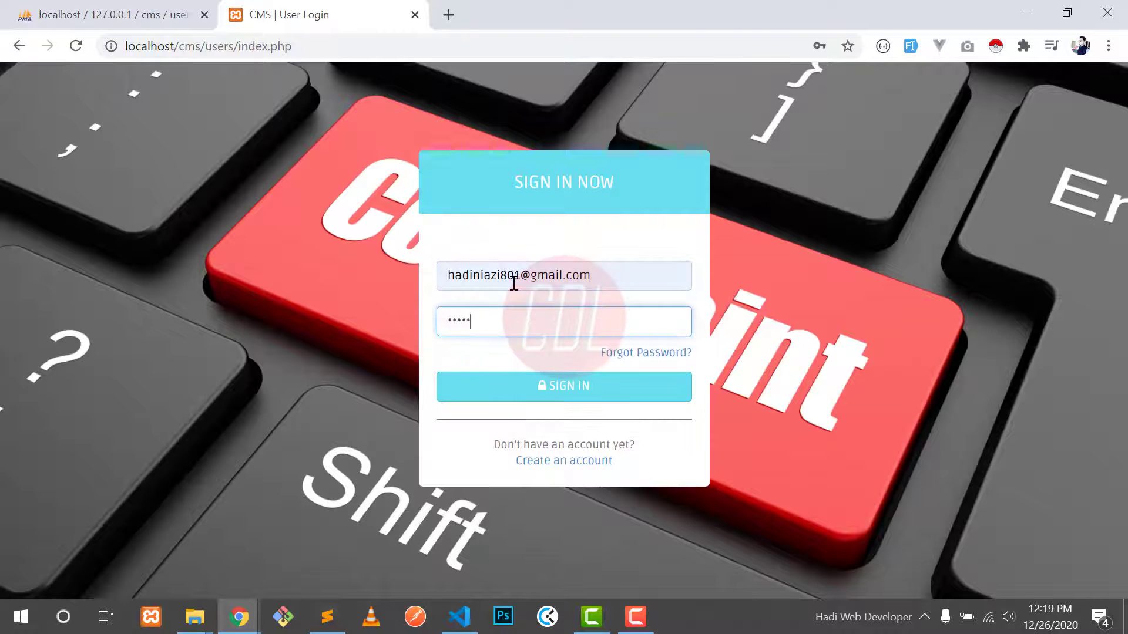
click(555, 402)
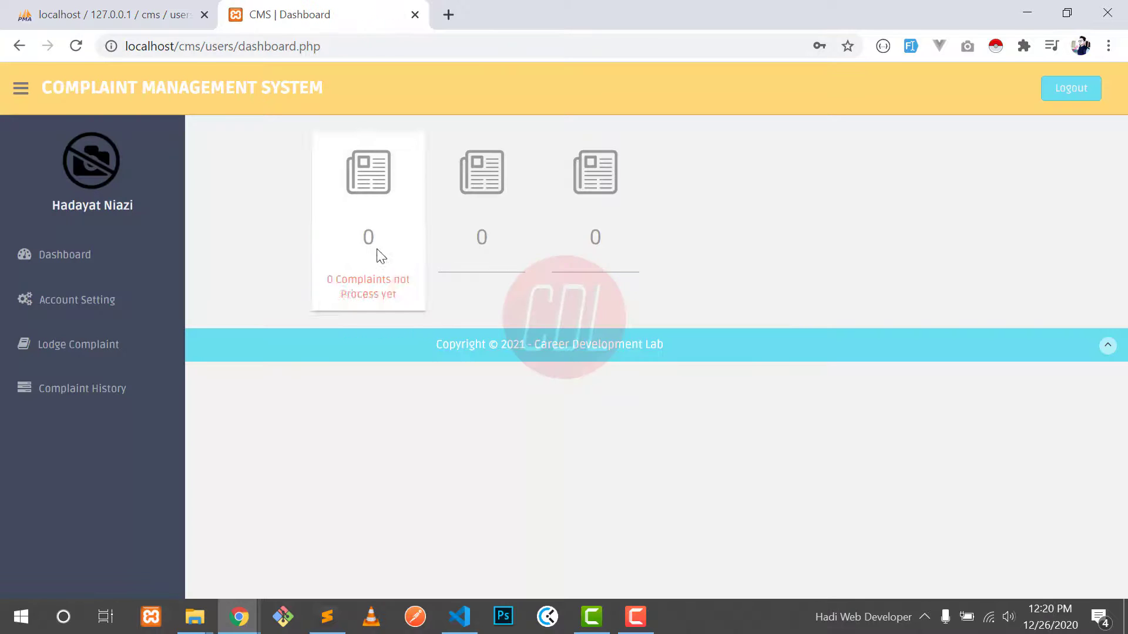
click(88, 187)
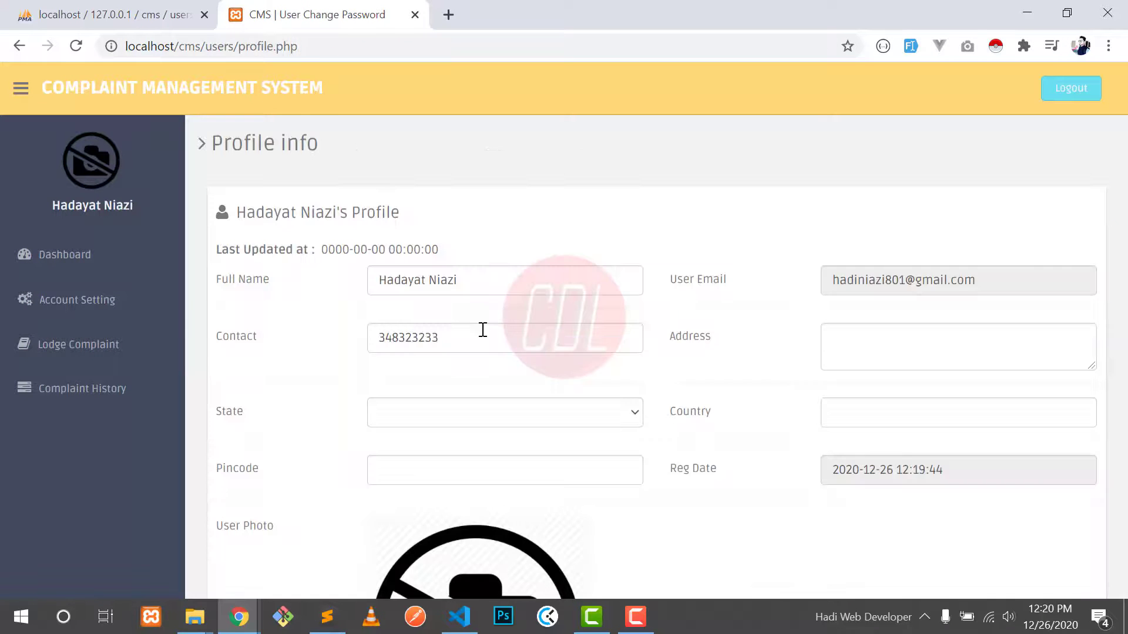
Step: Upload a jpg image as the new user photo, then go back to the Dashboard
scroll(463, 368, down, 5)
click(620, 343)
click(414, 509)
scroll(371, 317, down, 3)
click(324, 141)
double_click(325, 141)
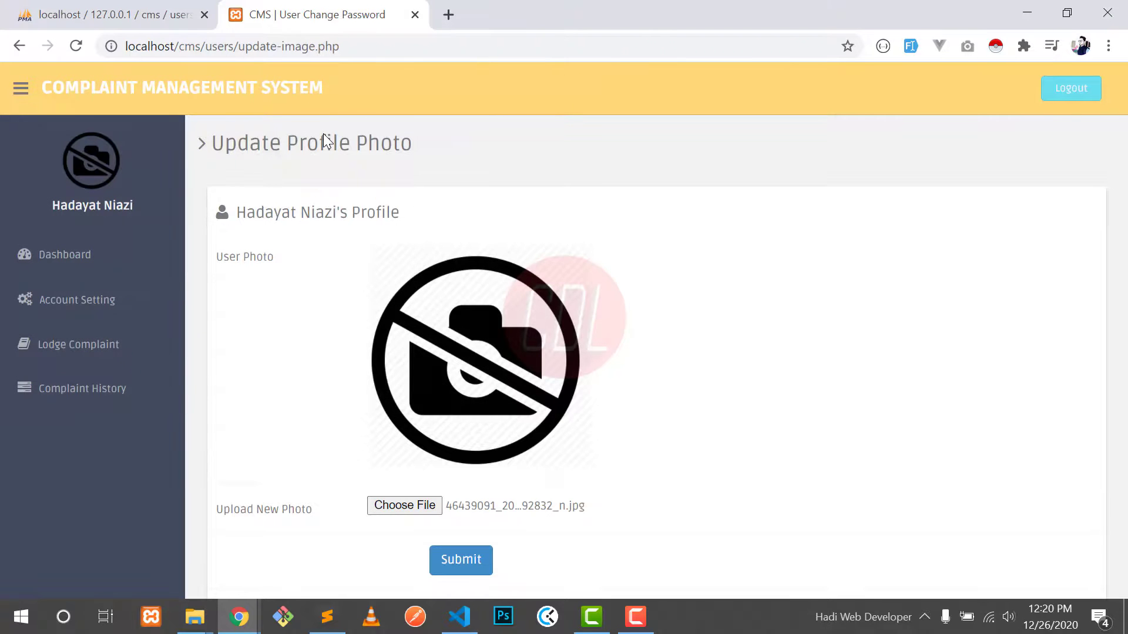
click(461, 561)
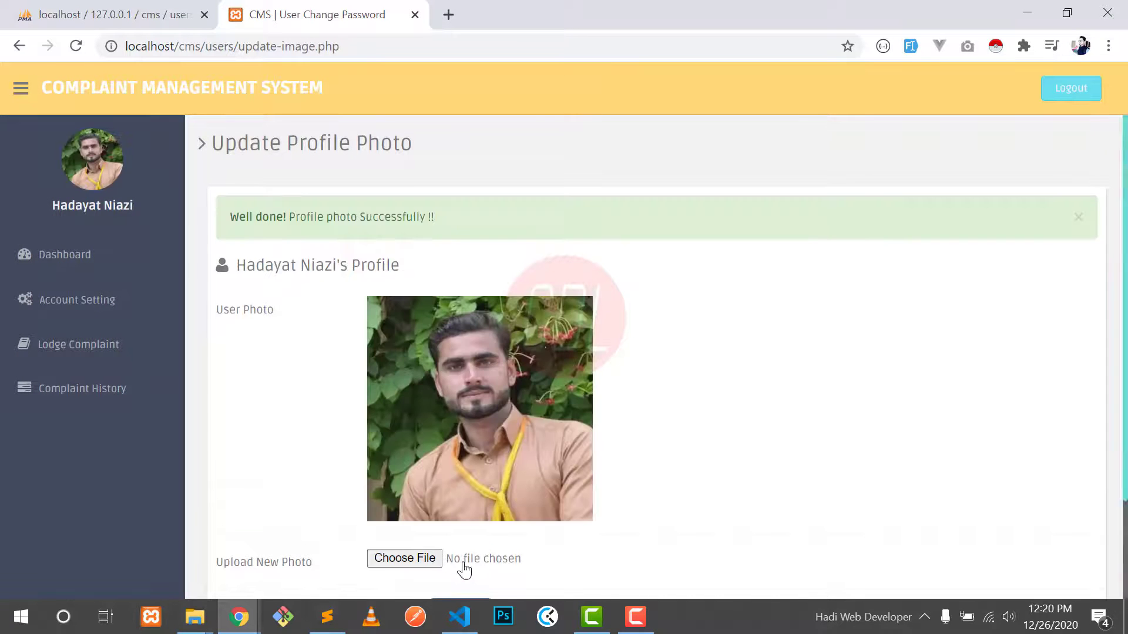
click(86, 254)
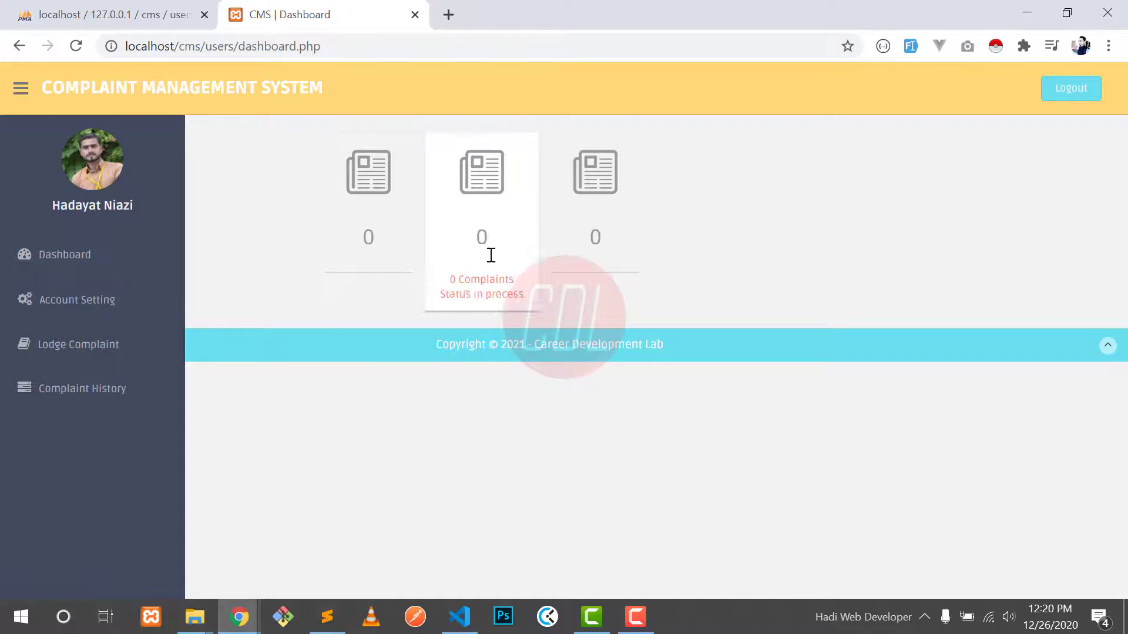
Step: In the Profile form, set the state to Punjab and fill in the saved pincode and address
click(105, 317)
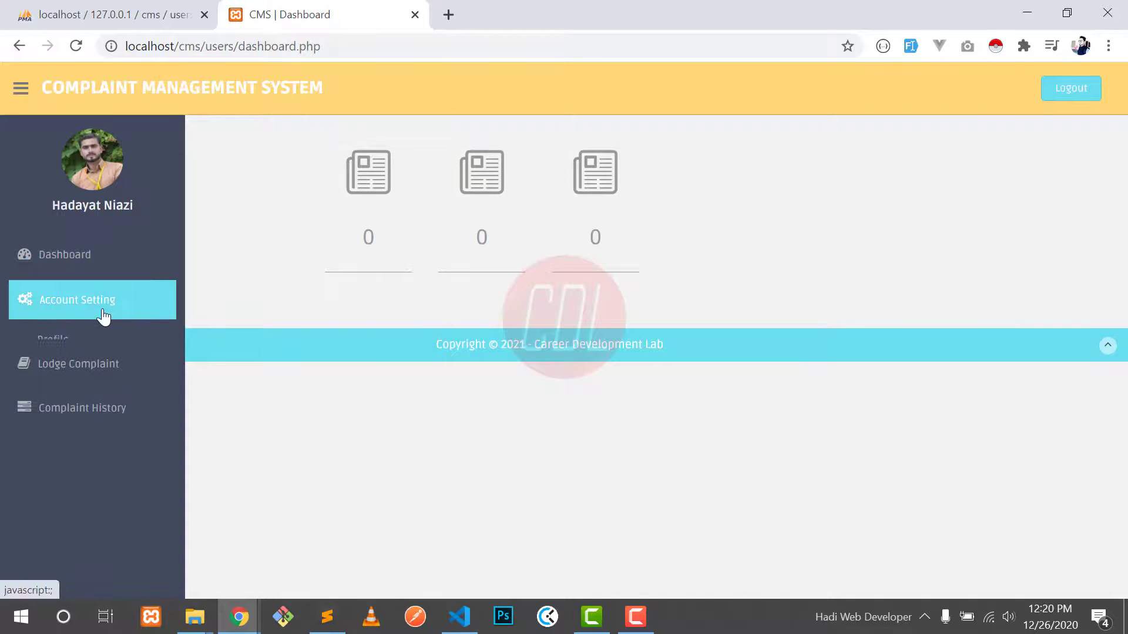
click(73, 352)
click(435, 420)
click(415, 464)
scroll(414, 473, down, 2)
click(428, 330)
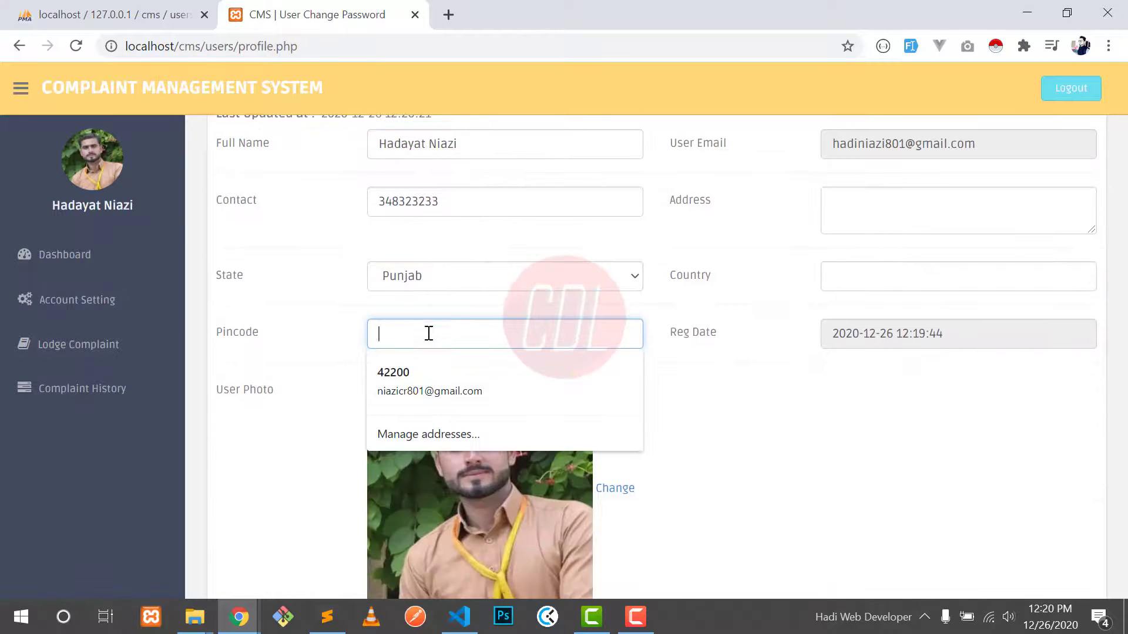
click(390, 370)
Step: Fill in the country, save the profile, and go to the Change Password form
scroll(459, 346, down, 3)
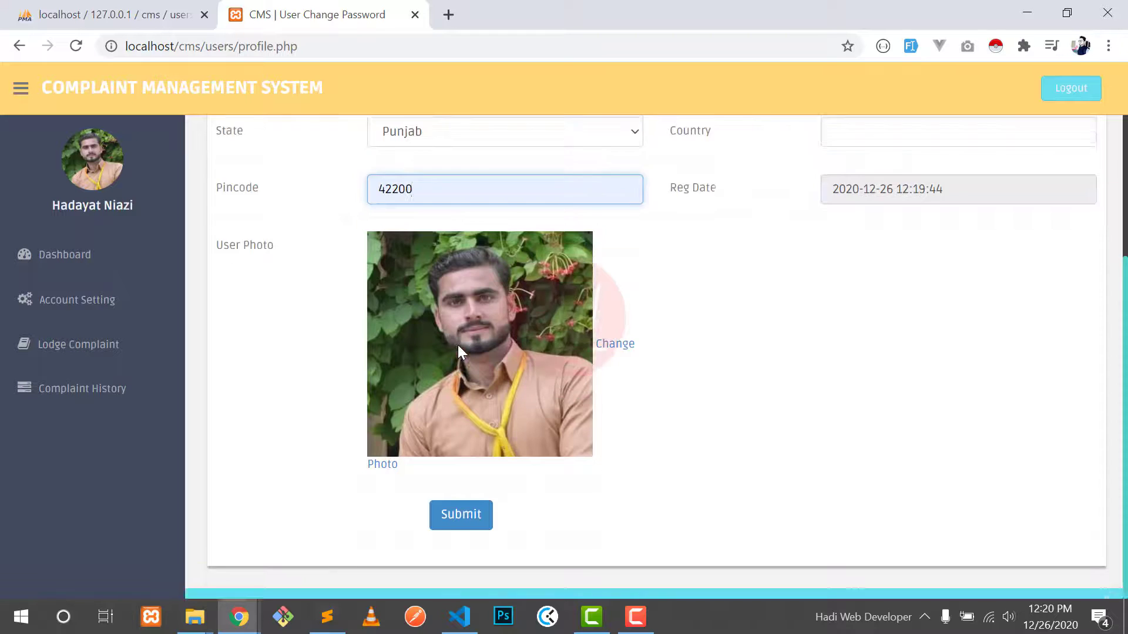
scroll(459, 346, up, 5)
click(950, 342)
click(862, 406)
click(865, 417)
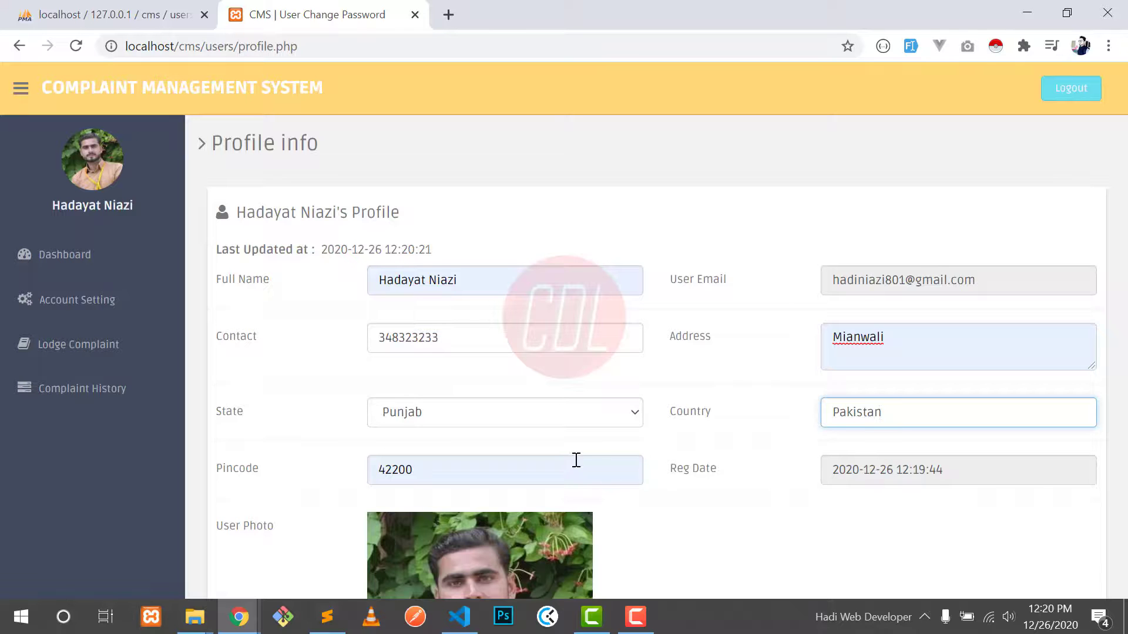
scroll(639, 456, down, 4)
scroll(639, 458, down, 1)
click(453, 496)
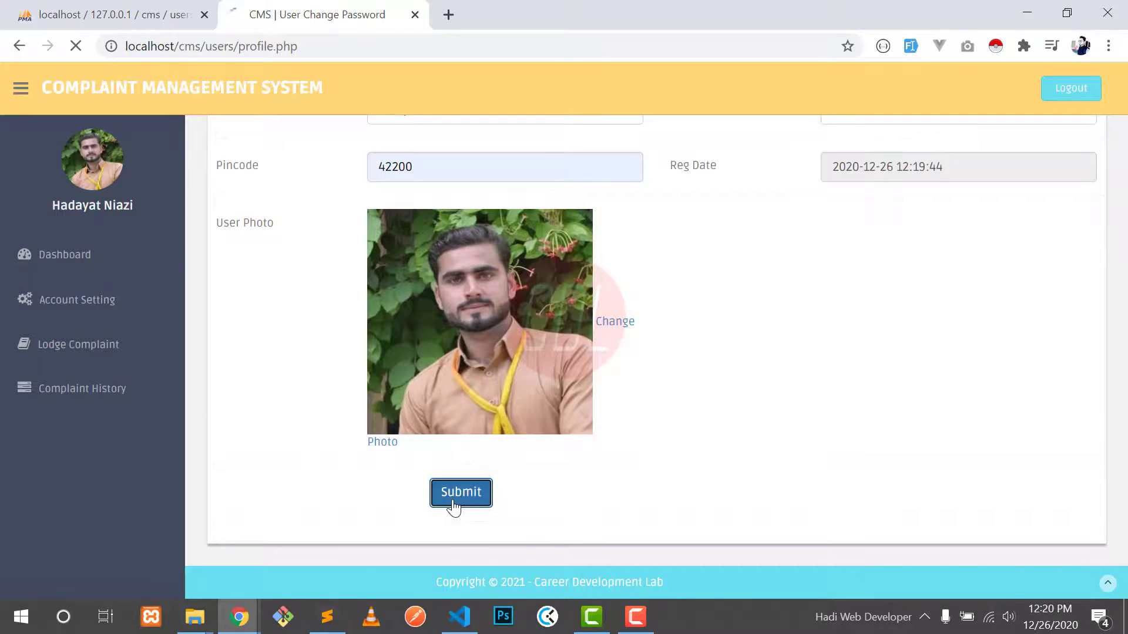
drag(290, 218, 403, 213)
click(404, 213)
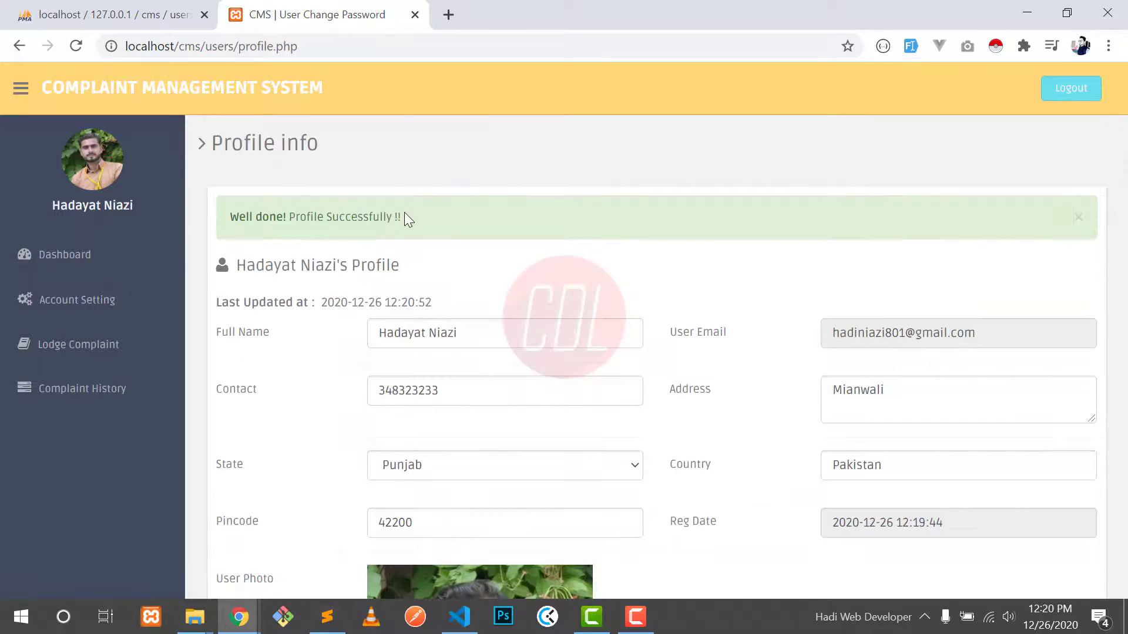
scroll(331, 297, down, 1)
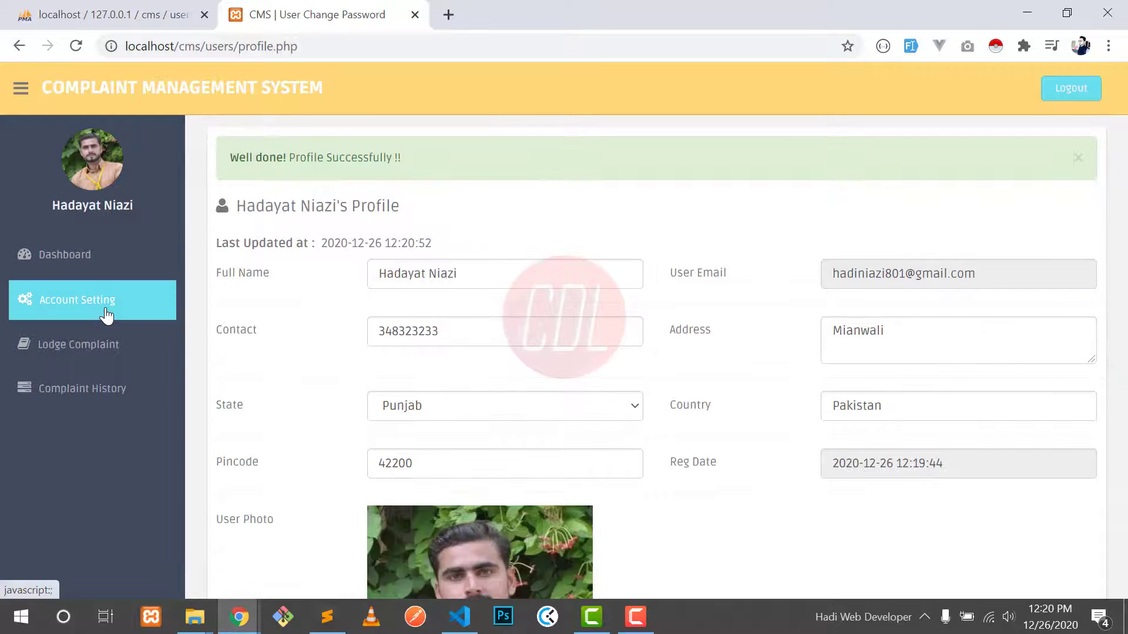
click(88, 303)
click(93, 370)
Step: Enter the current and new passwords, submit, and dismiss the password mismatch warning
click(430, 252)
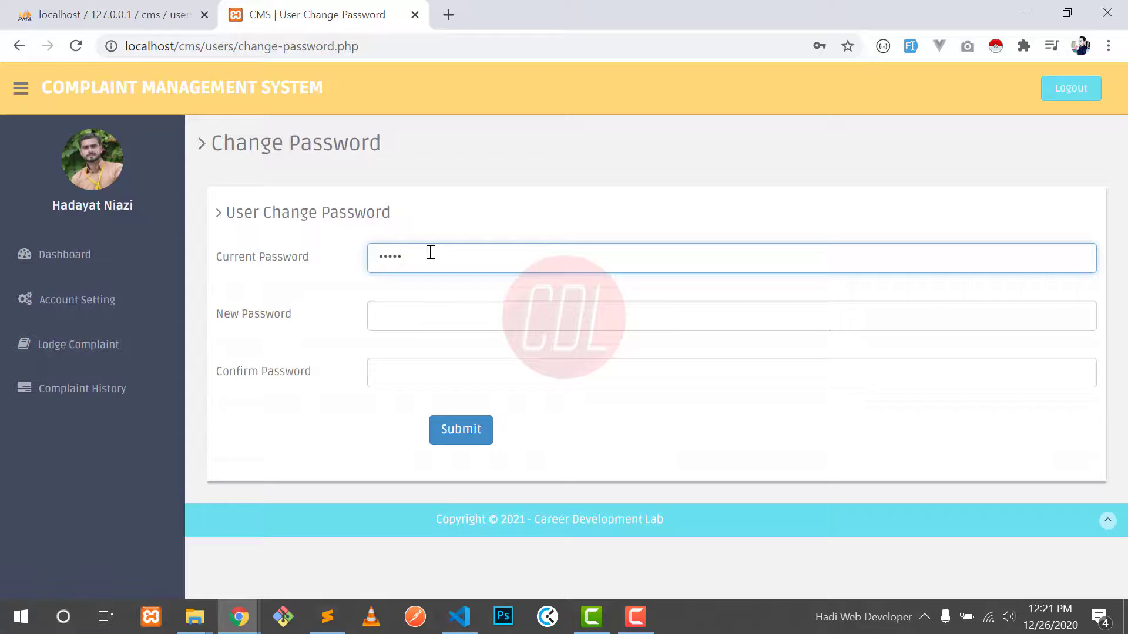
text(1234567890)
key(Tab)
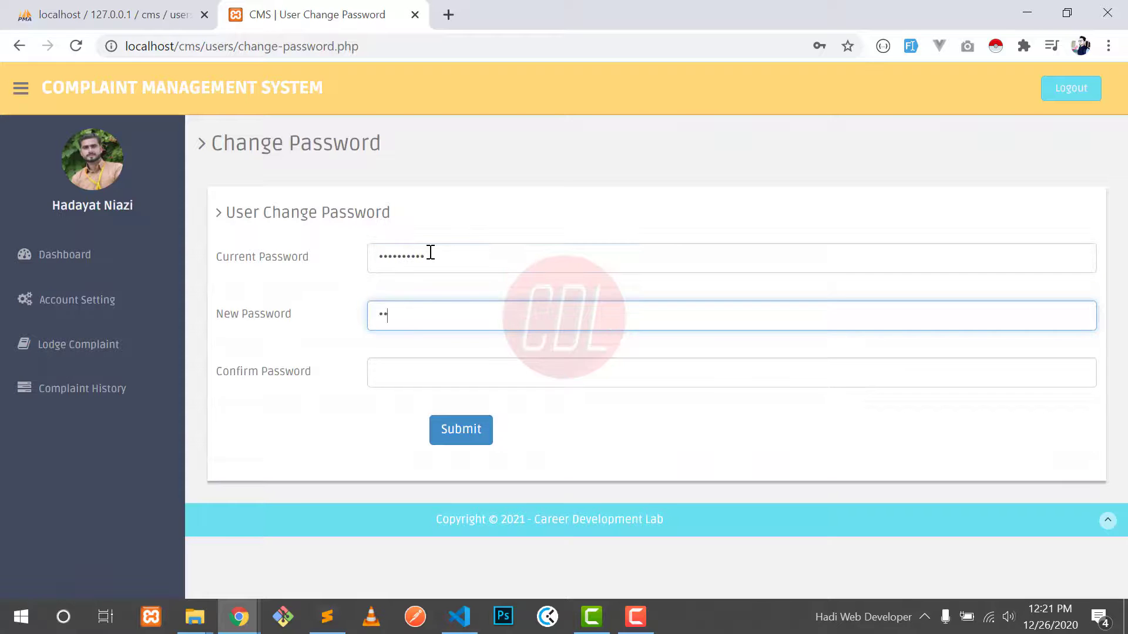
text(123456)
key(ctrl+a)
text(12)
key(Tab)
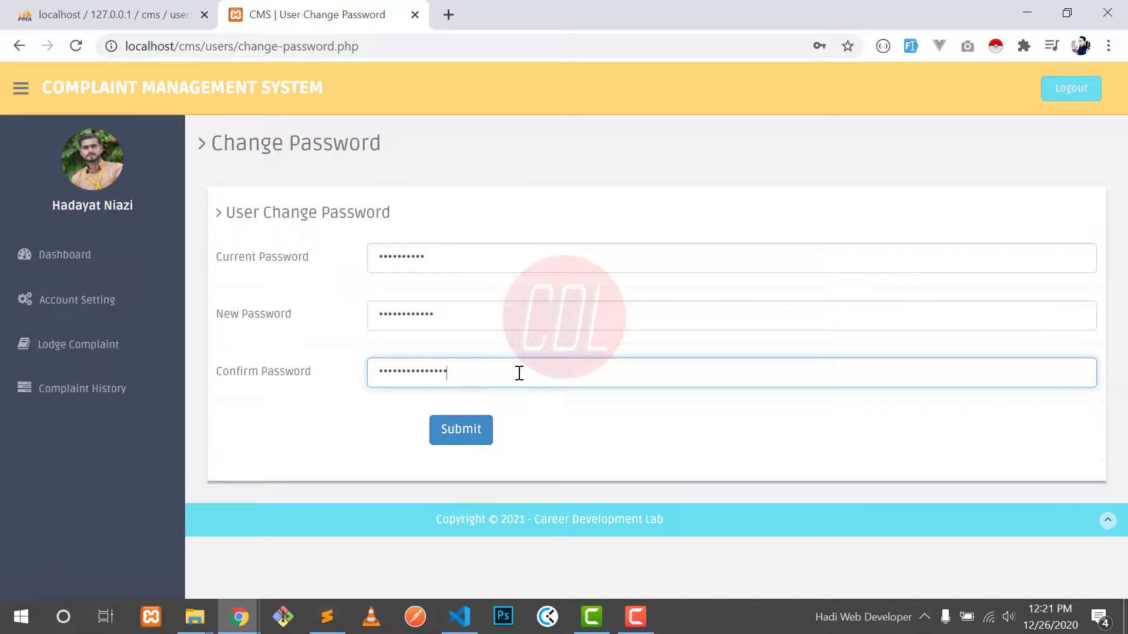
click(460, 429)
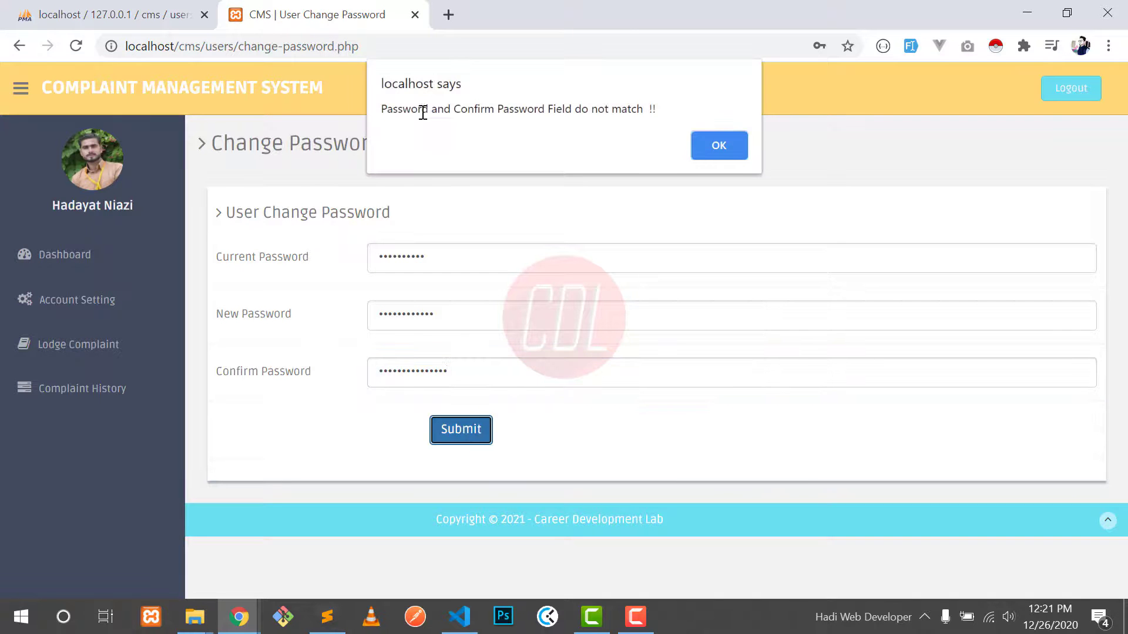
drag(423, 113, 547, 118)
click(731, 150)
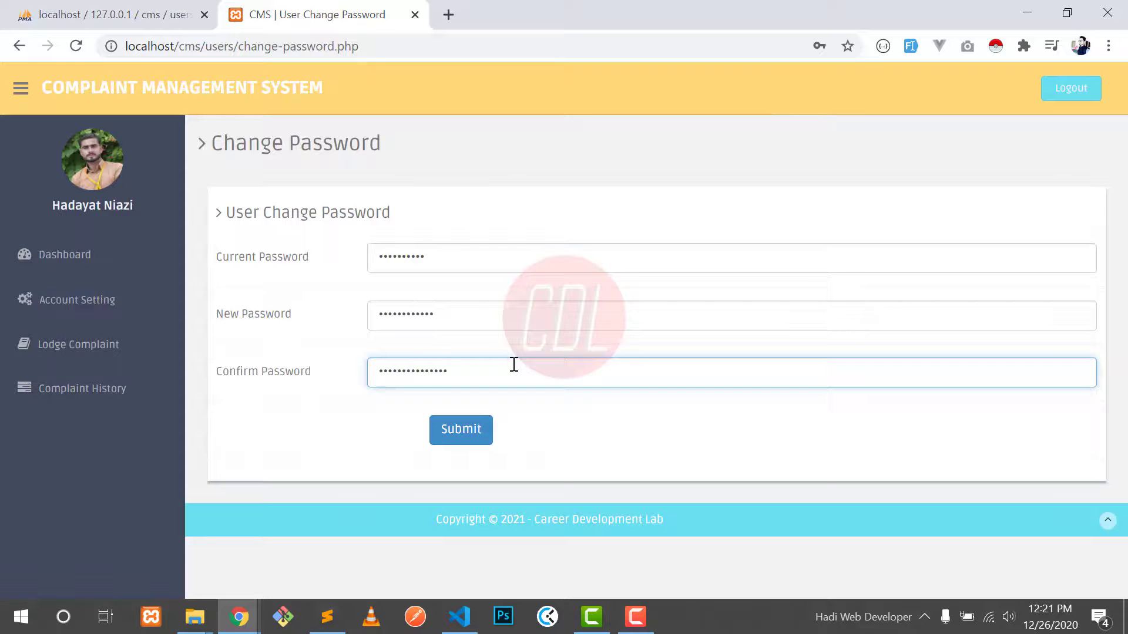
Step: Resubmit the corrected password change and confirm the 'Password Changed Successfully' message
click(464, 432)
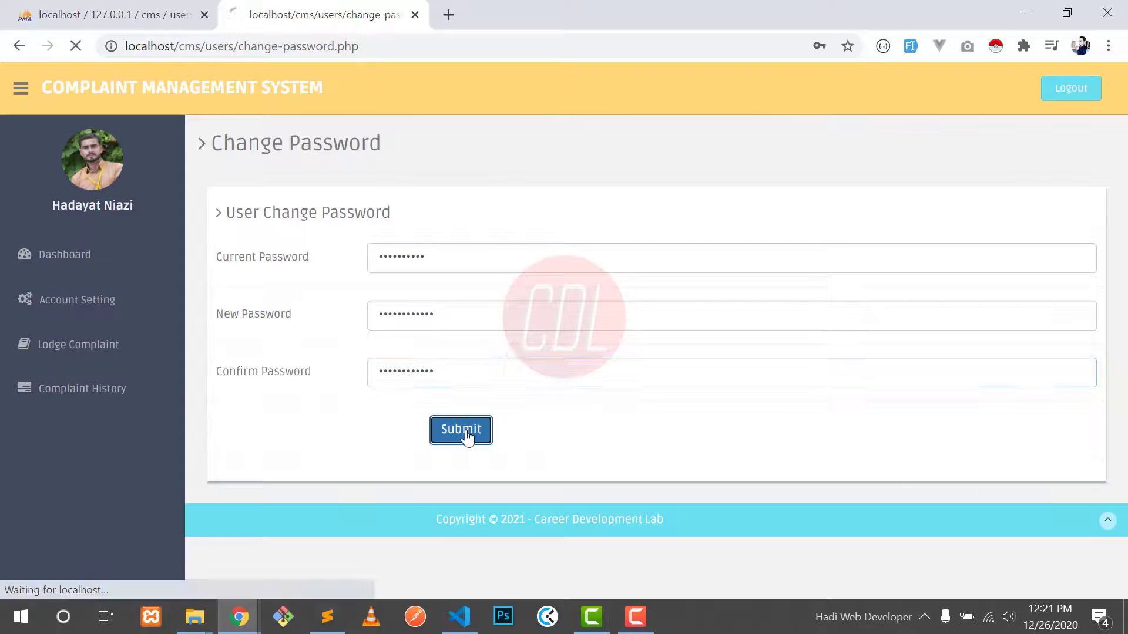
drag(262, 264, 474, 266)
click(473, 264)
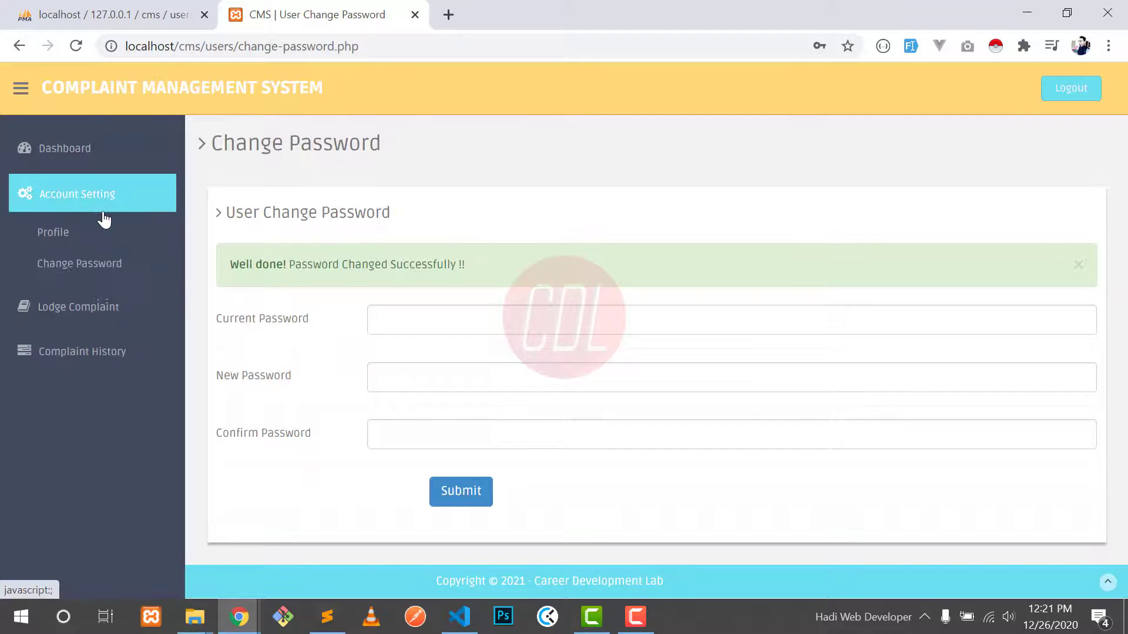
Step: In the Lodge Complaint form, choose E-commerce, Online SHopping, General Query and Punjab
click(88, 243)
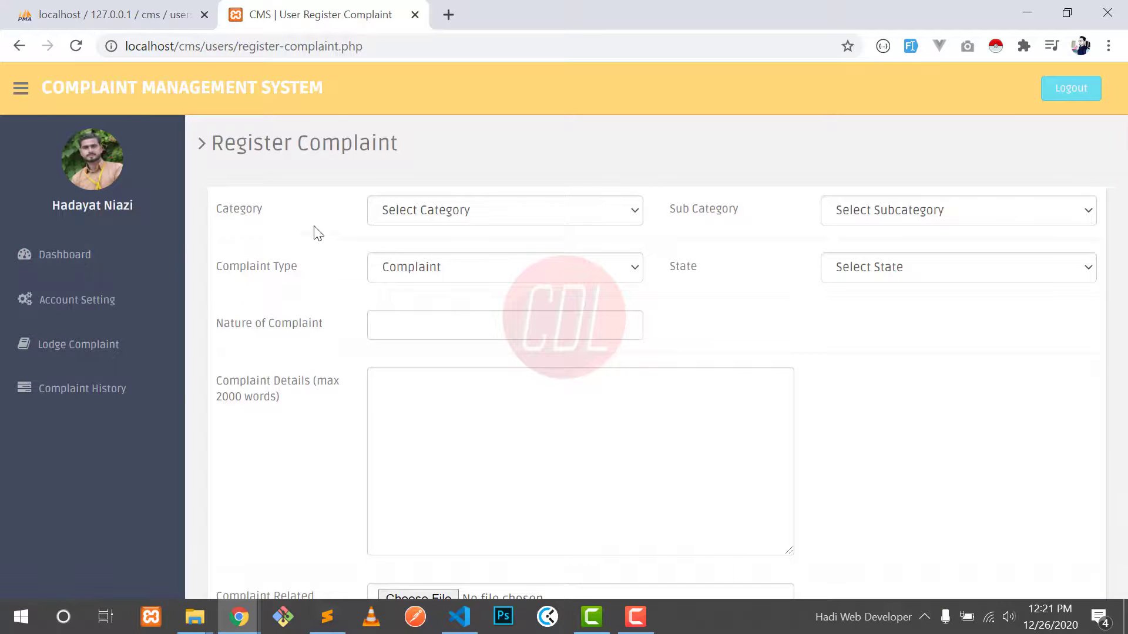
click(121, 392)
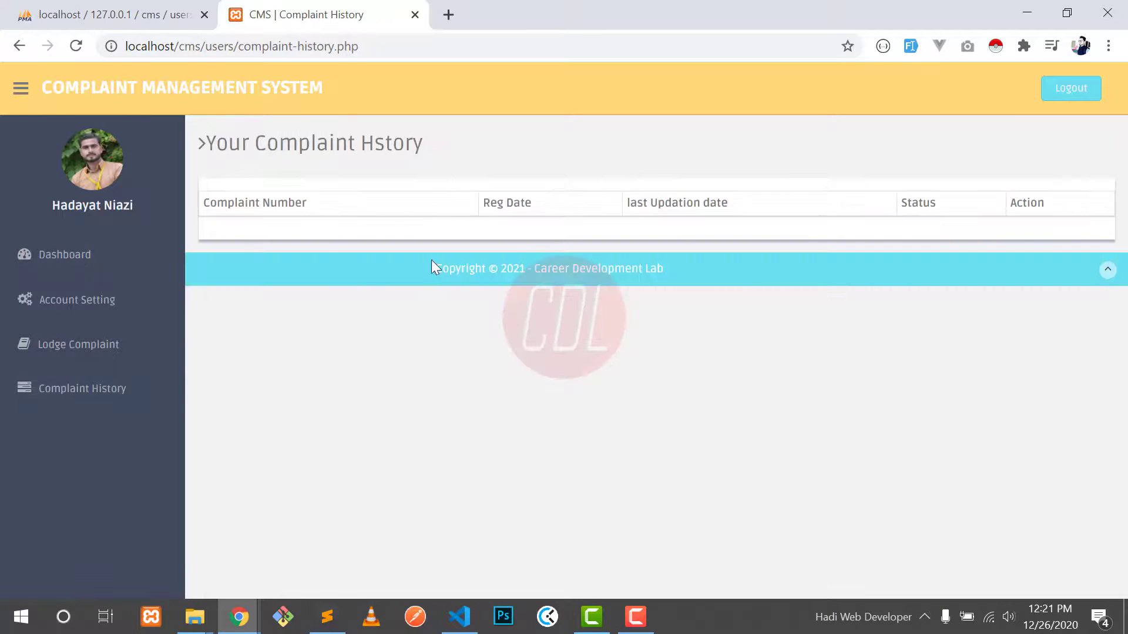
click(55, 353)
click(508, 212)
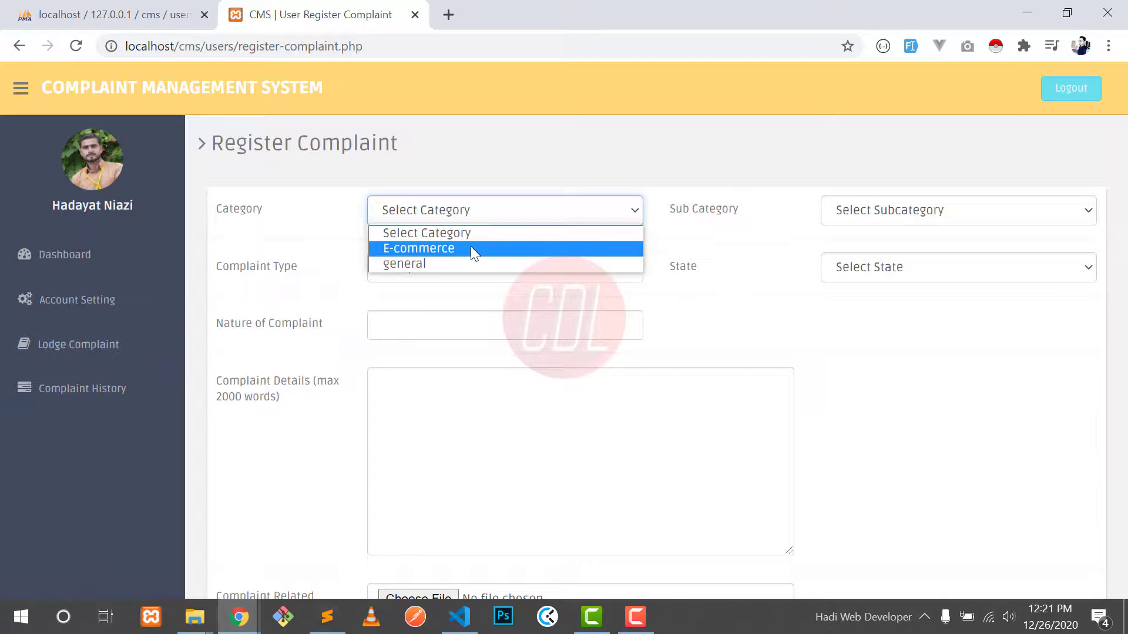
click(471, 248)
click(878, 211)
click(888, 248)
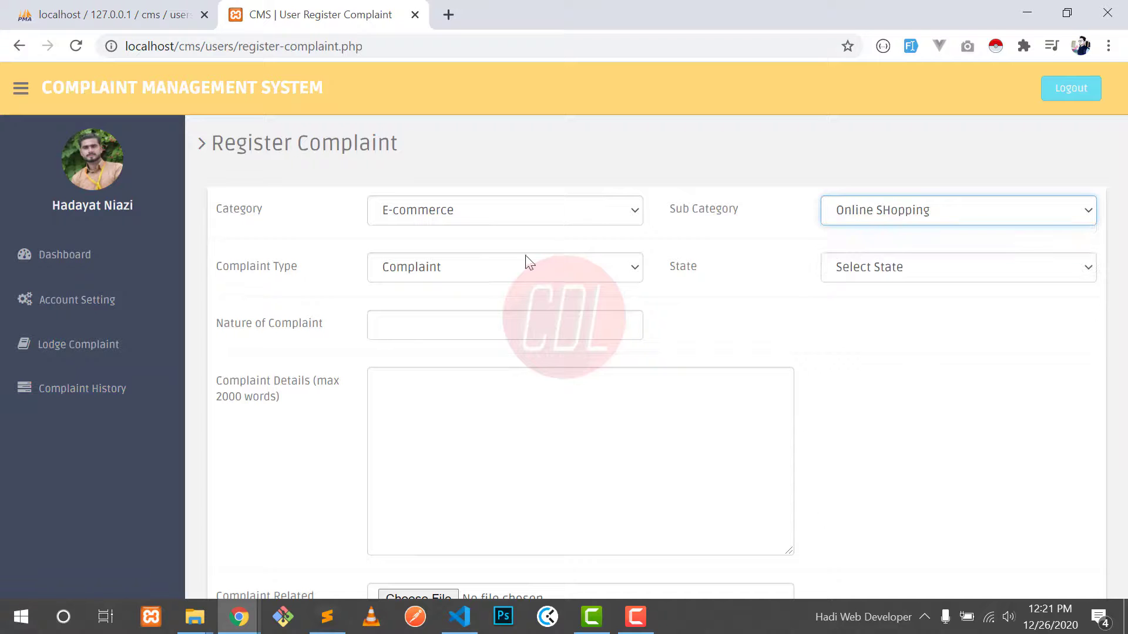
click(469, 269)
click(446, 305)
click(856, 273)
click(852, 318)
Step: Start typing the complaint's nature, beginning with 'My prodI'
click(600, 325)
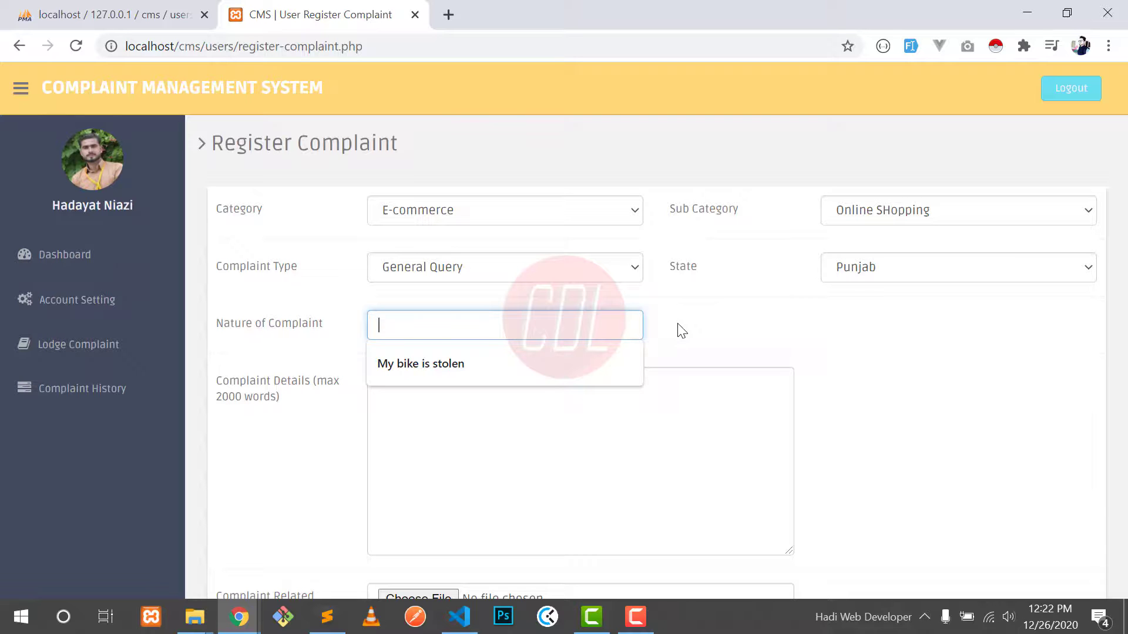
text(My product is not arr)
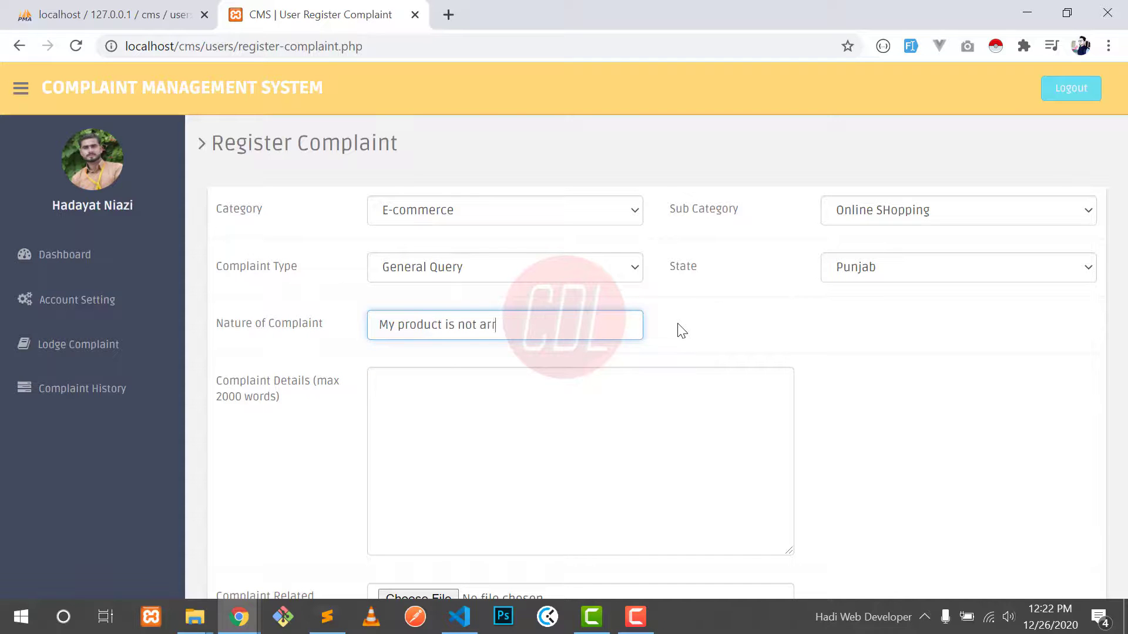
text(I order two product but i .)
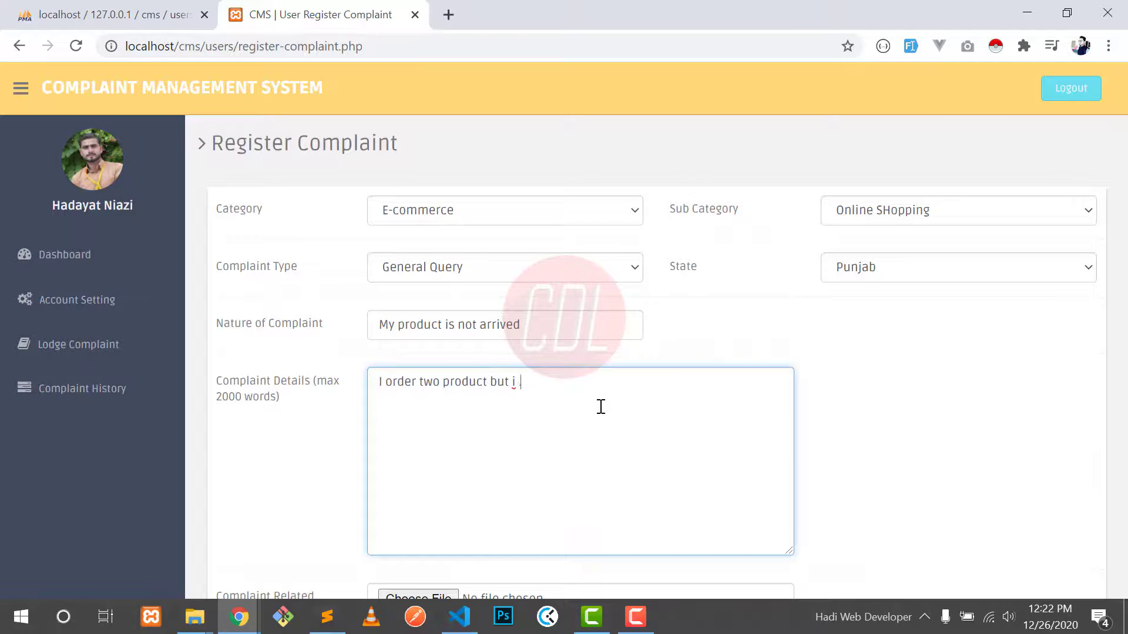
scroll(552, 408, down, 2)
Step: Attach merge-req.png from the Desktop folder to the complaint
click(425, 474)
scroll(337, 256, down, 5)
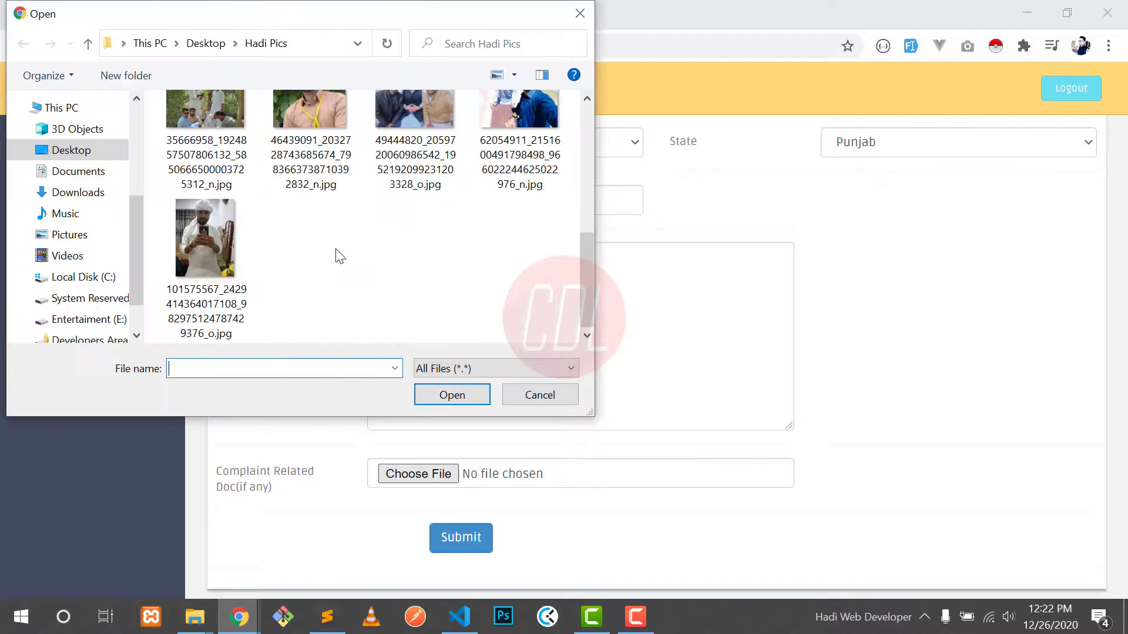
click(206, 43)
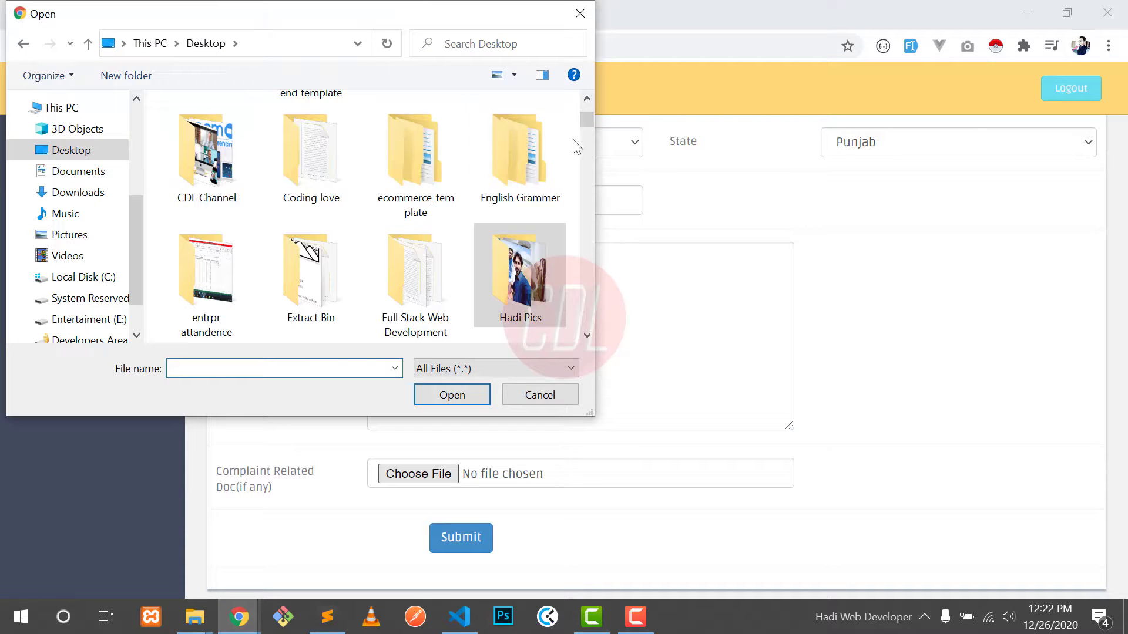
drag(587, 133, 573, 322)
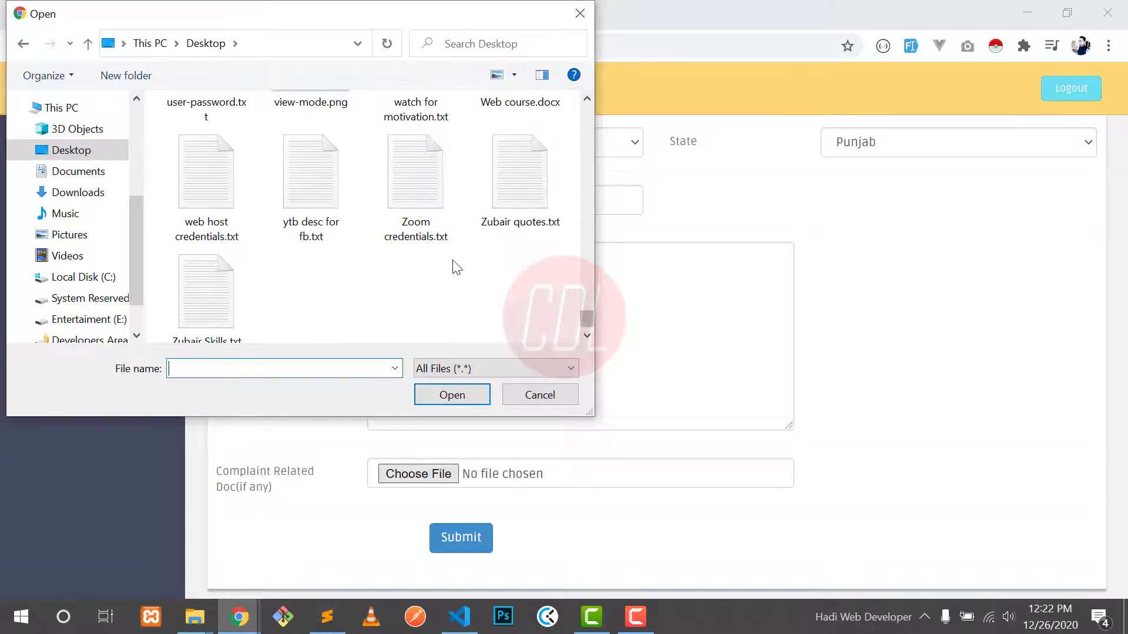
scroll(453, 262, up, 2)
scroll(355, 264, up, 2)
scroll(308, 249, up, 3)
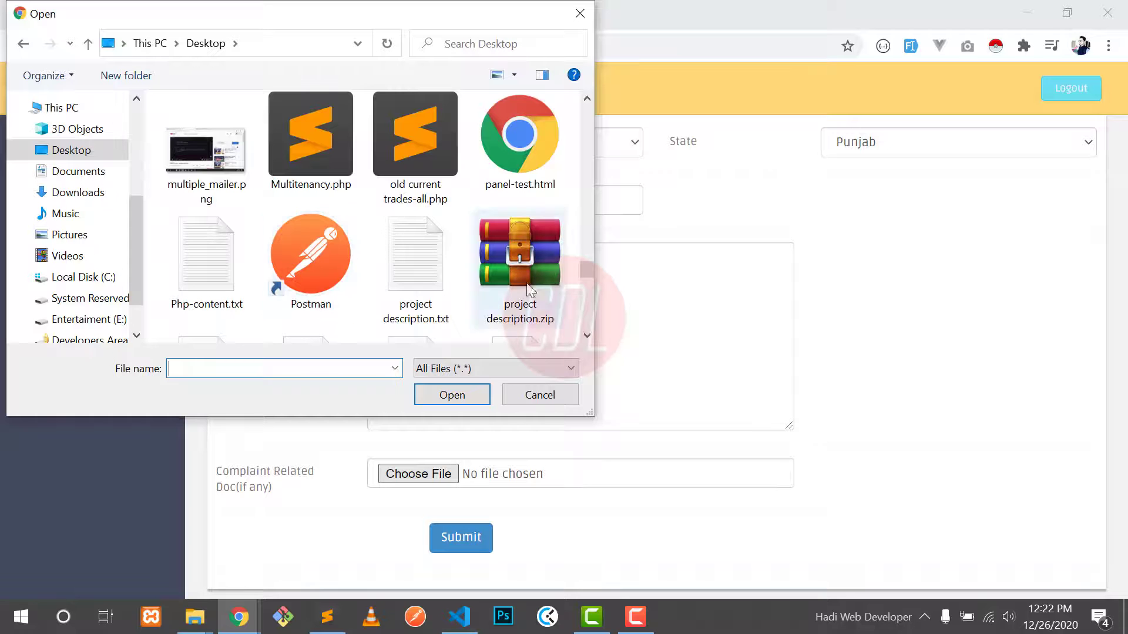
drag(590, 268, 587, 253)
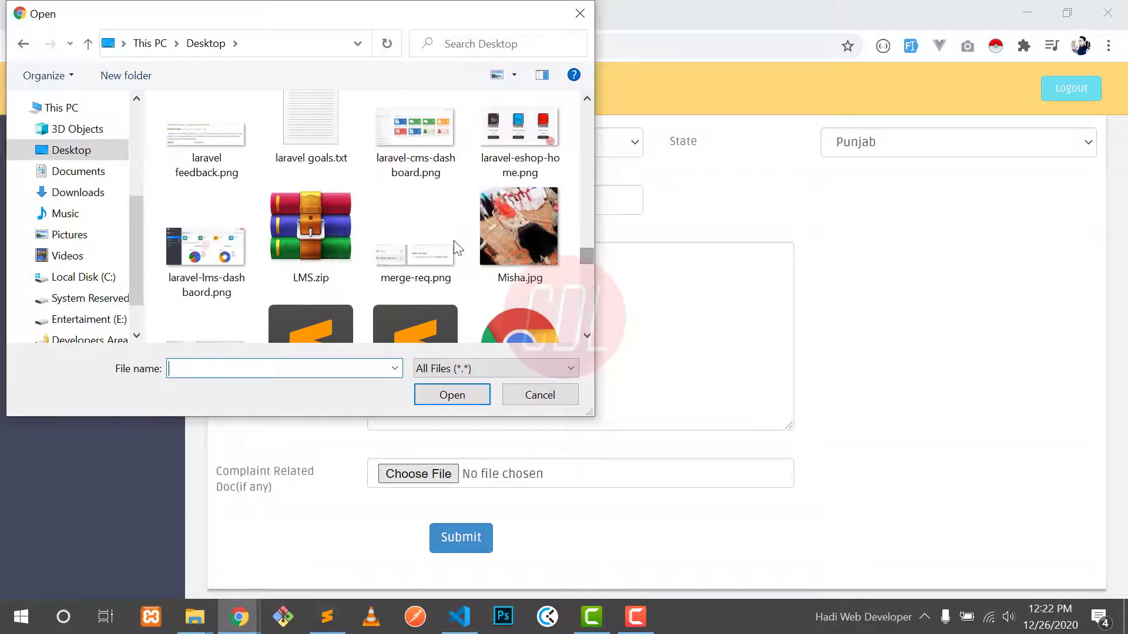
double_click(403, 242)
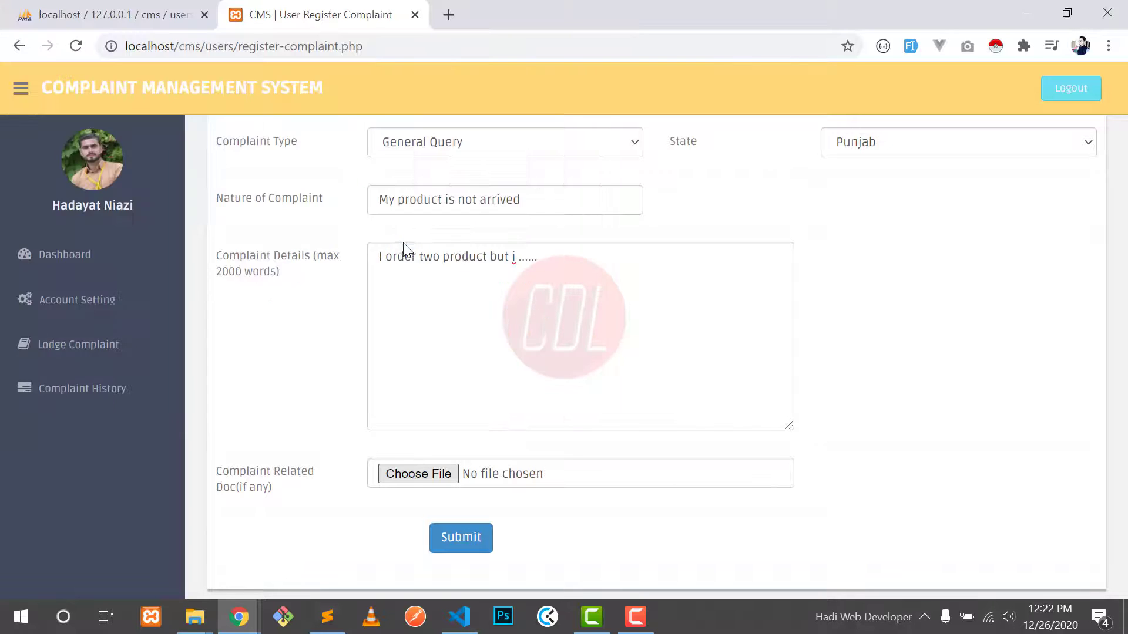
Step: Submit the complaint, note its number 24, and find it in Complaint History
click(464, 541)
drag(434, 109, 568, 107)
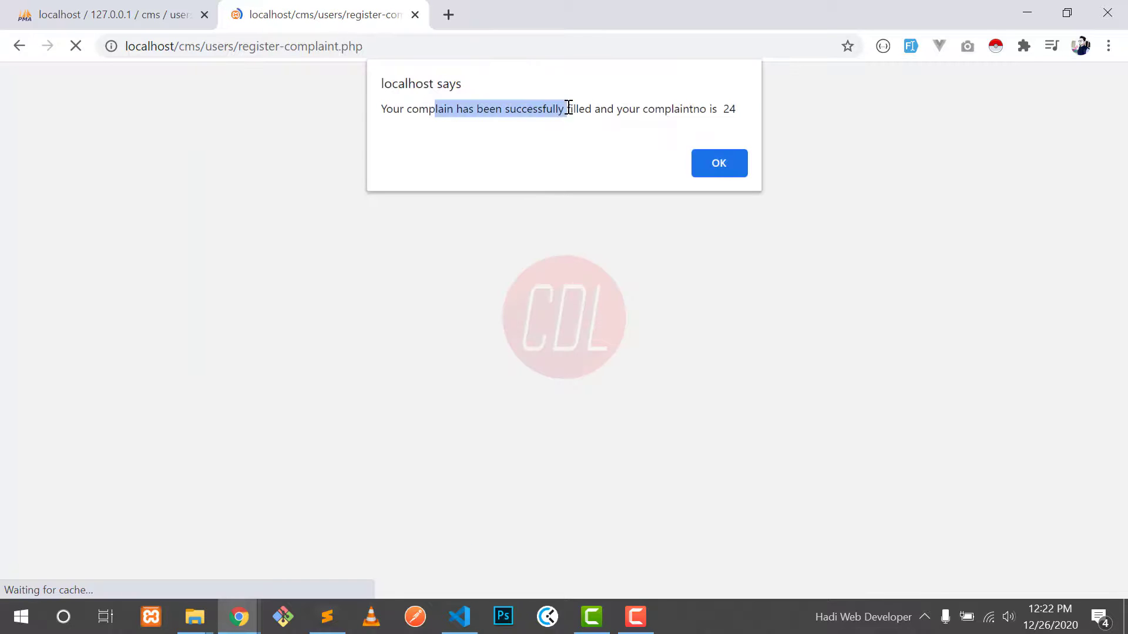
double_click(729, 109)
click(719, 163)
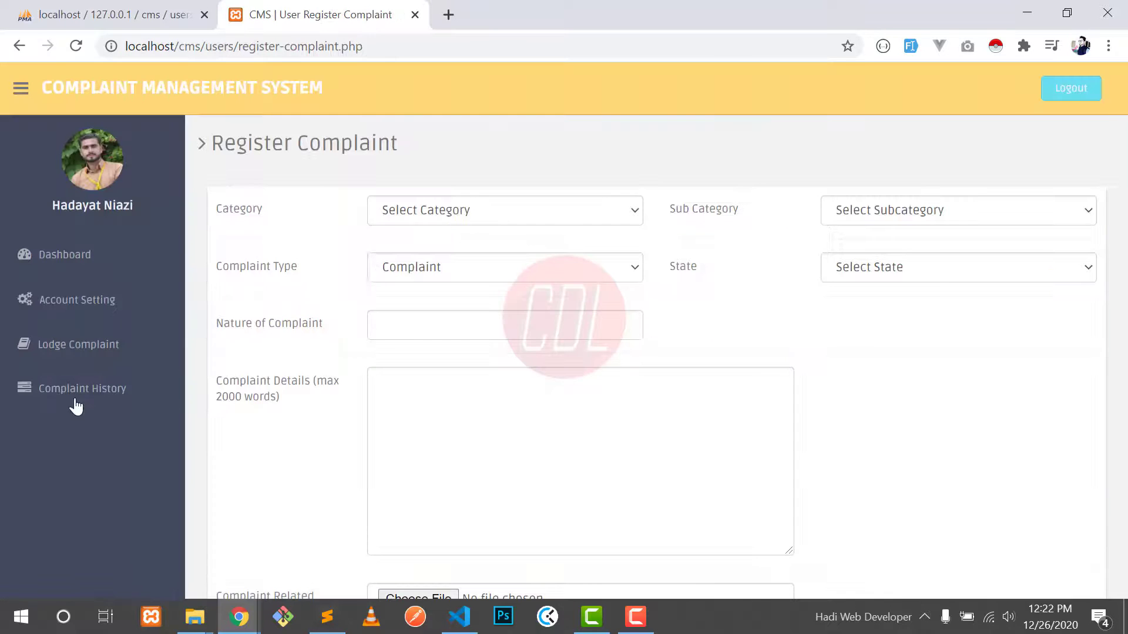
click(84, 387)
drag(270, 230, 307, 235)
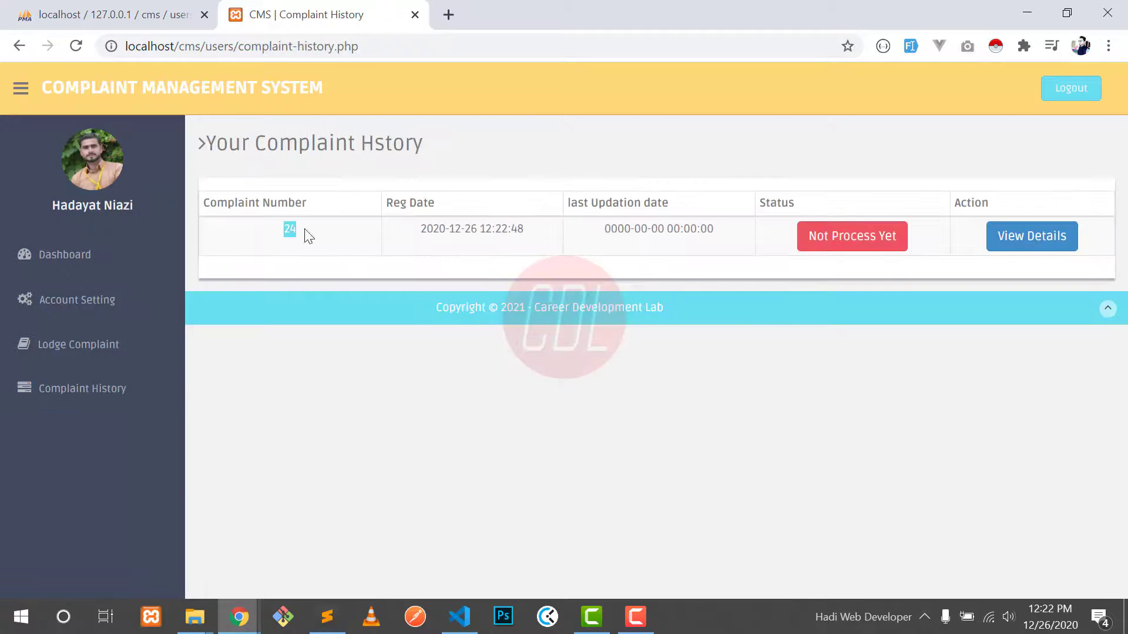
click(429, 229)
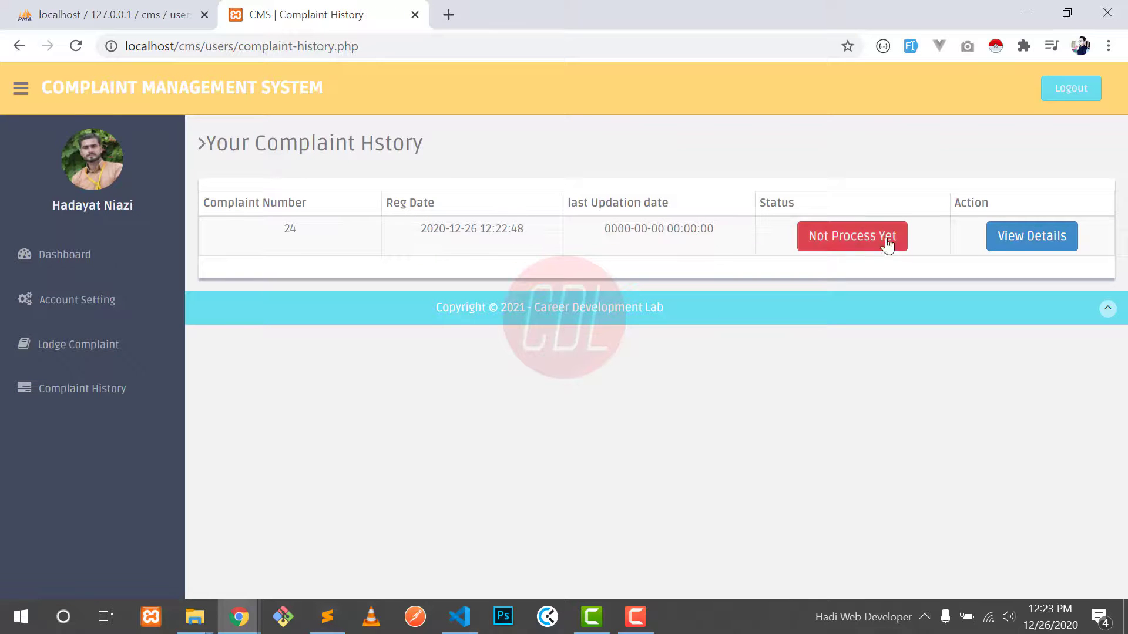
click(1018, 241)
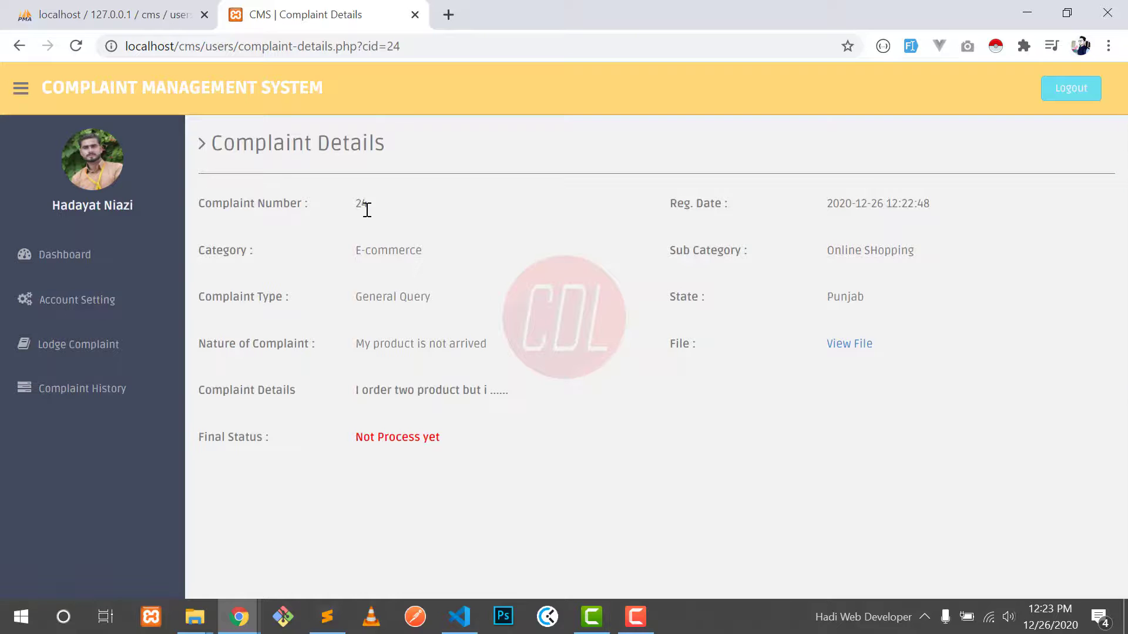
click(477, 435)
click(862, 349)
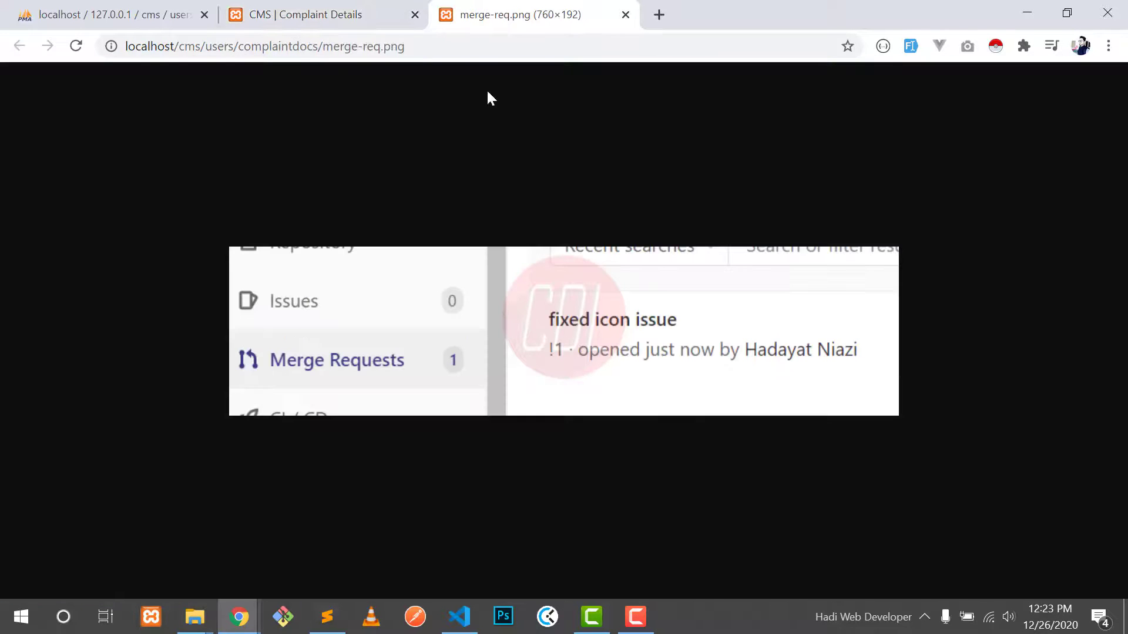
click(625, 15)
drag(840, 257, 901, 249)
click(899, 251)
click(78, 393)
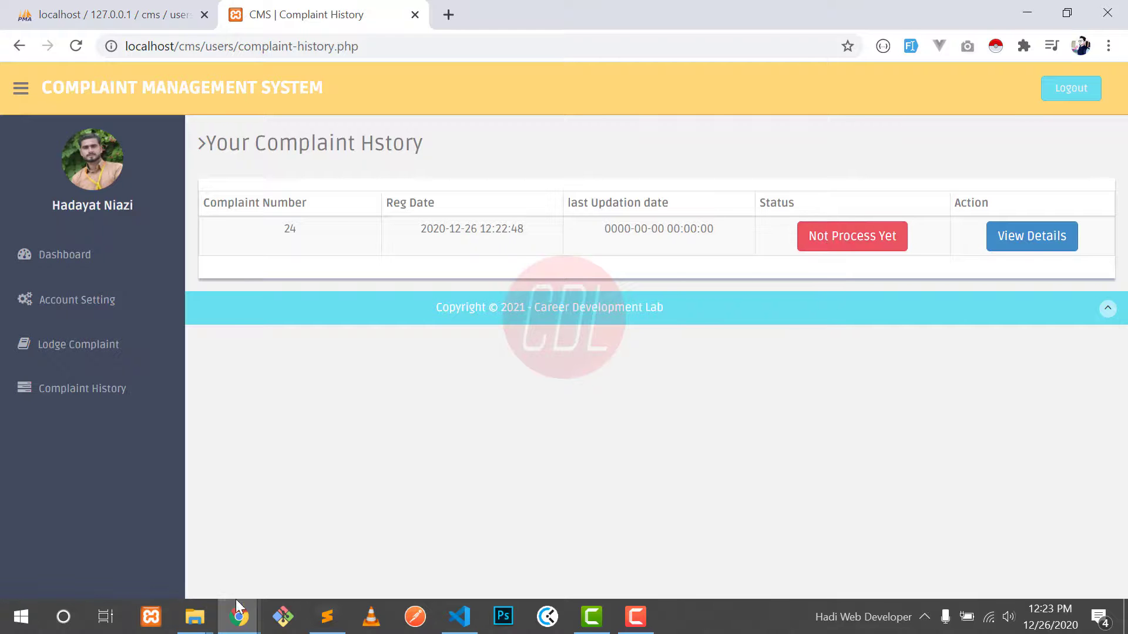
click(238, 618)
Step: Open a new Chrome incognito window at localhost/cms
right_click(237, 618)
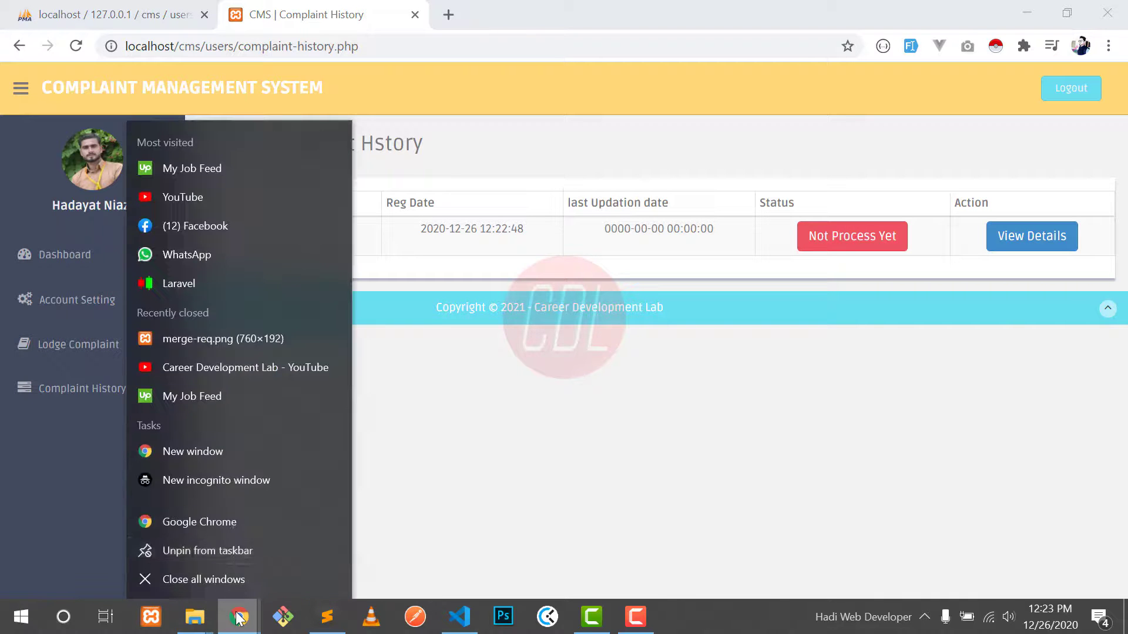
click(212, 481)
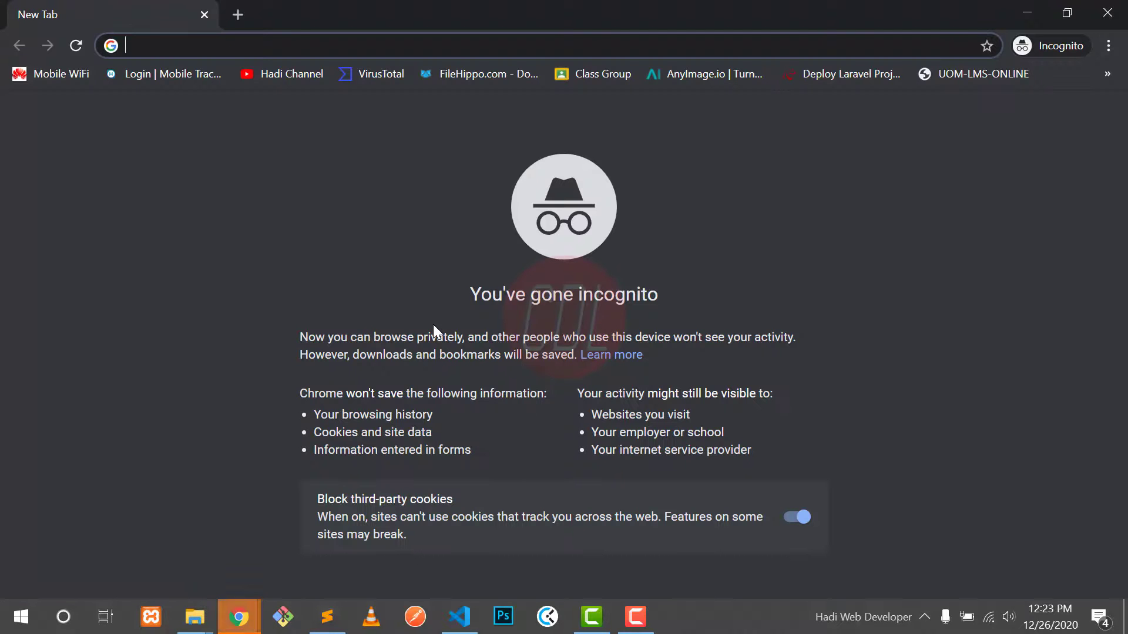
text(localhost)
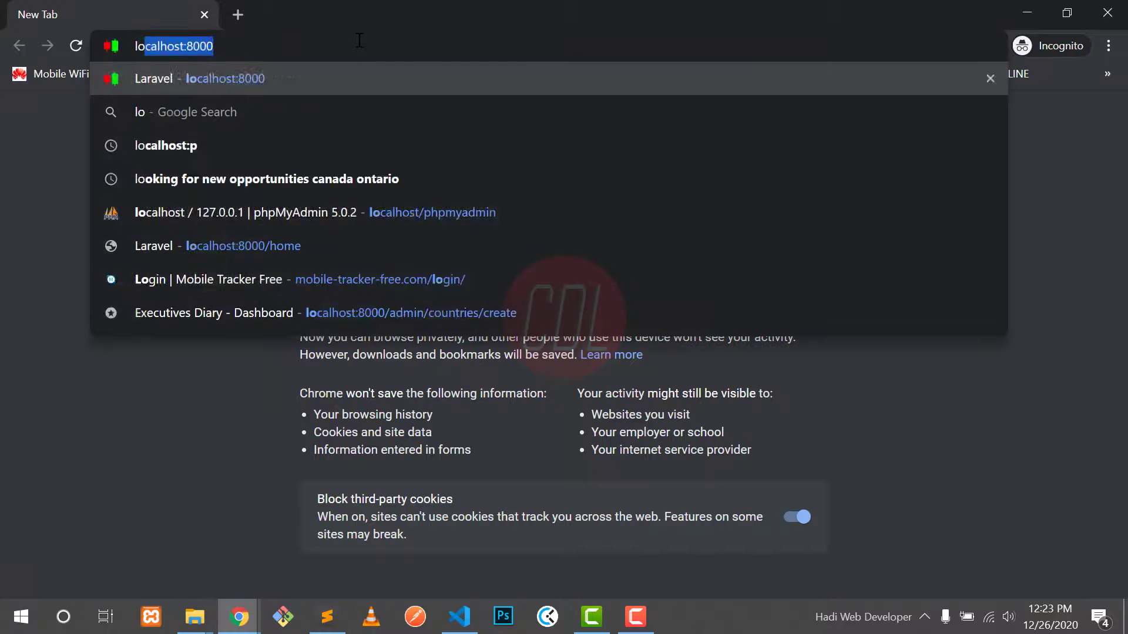
text(/c)
key(Return)
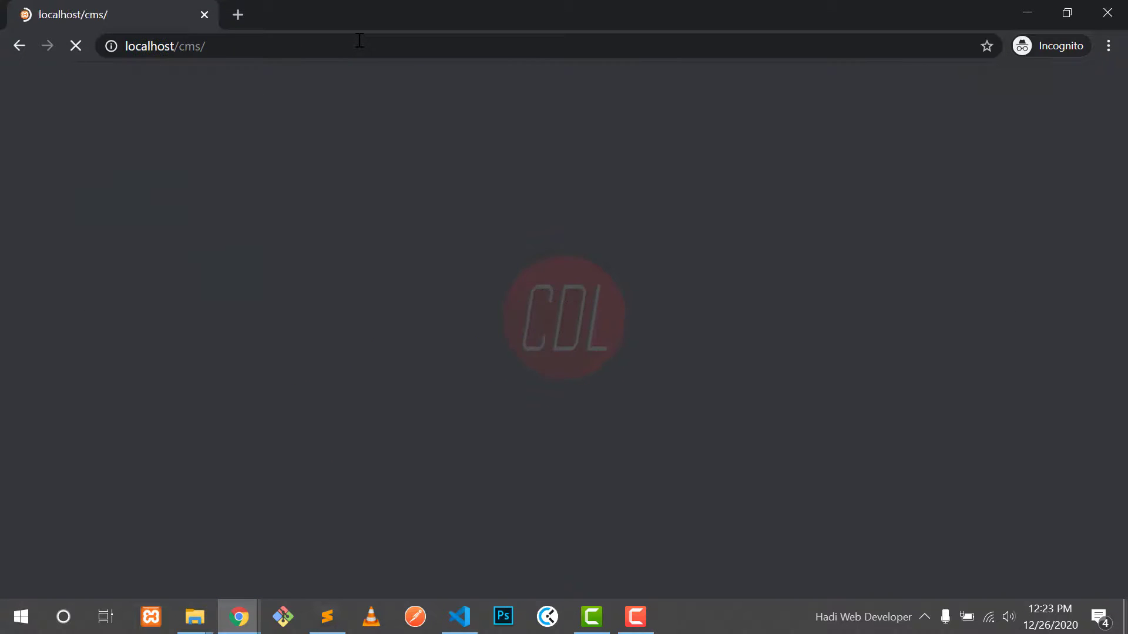
Step: Sign in to the admin panel with the admin username and password
click(346, 88)
click(473, 271)
text(admin)
key(Tab)
text(1234)
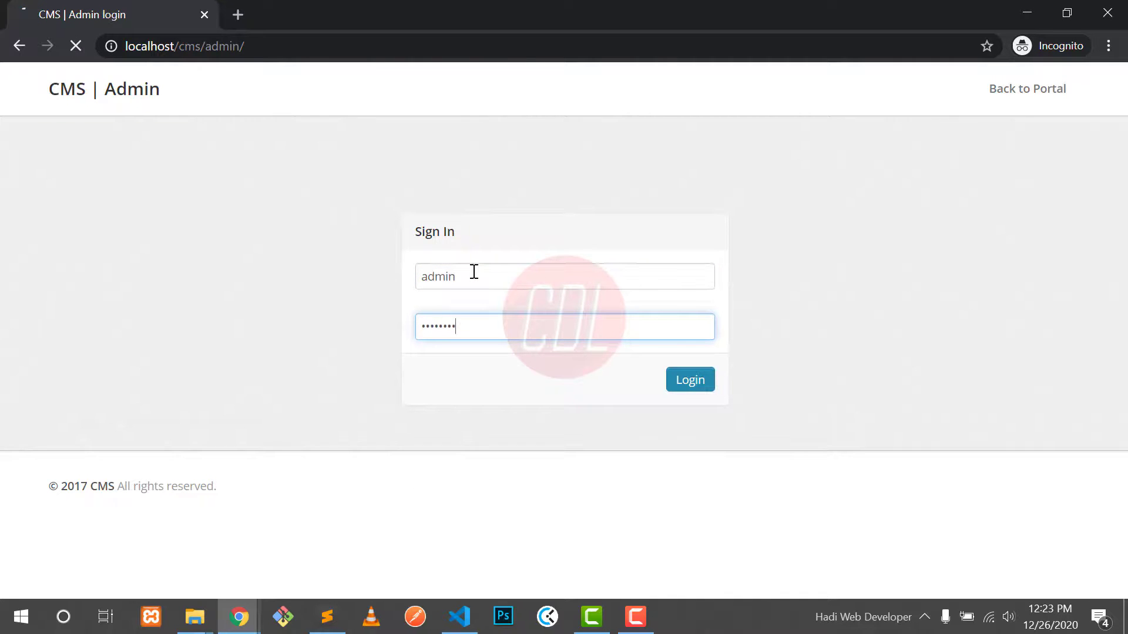
key(Return)
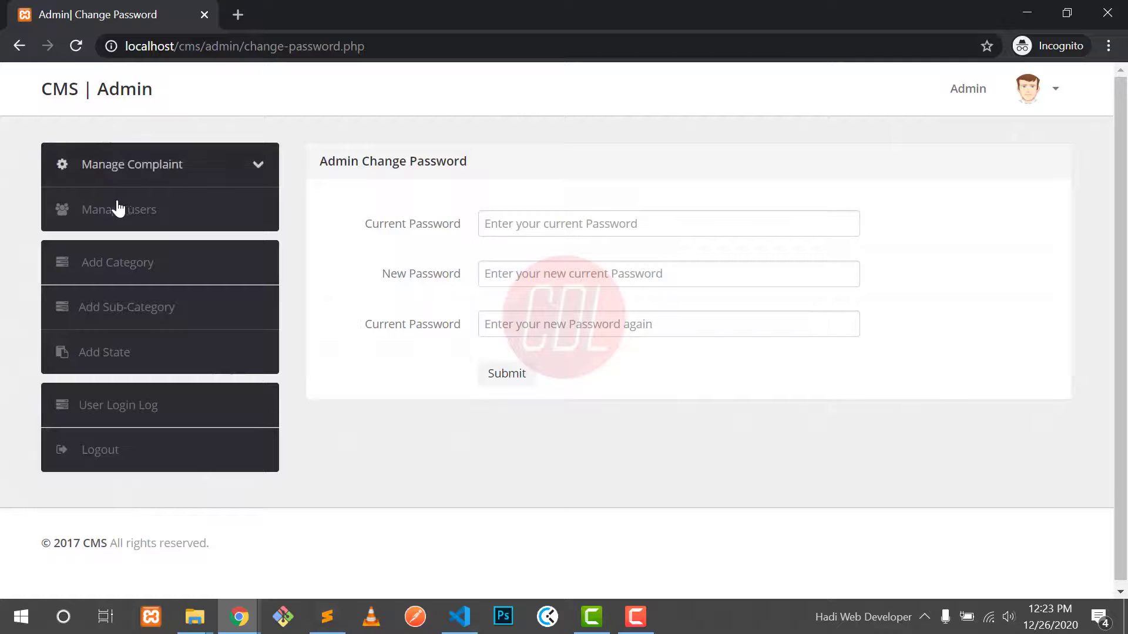
Step: Look through the admin account options and the admin password fields
click(1047, 105)
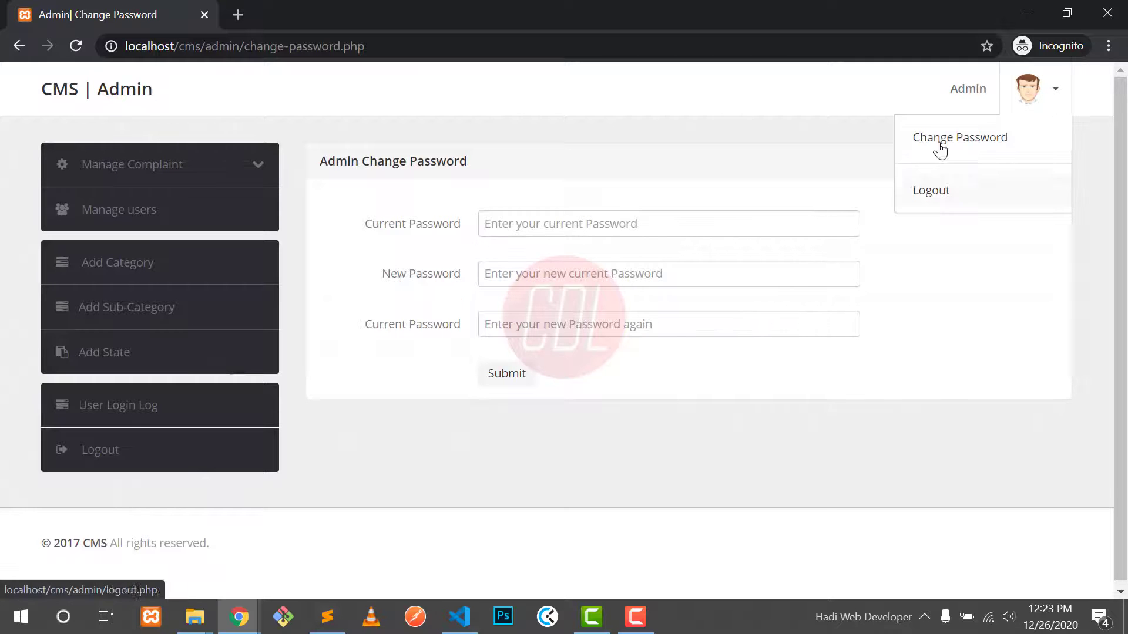
click(835, 153)
click(531, 223)
click(512, 270)
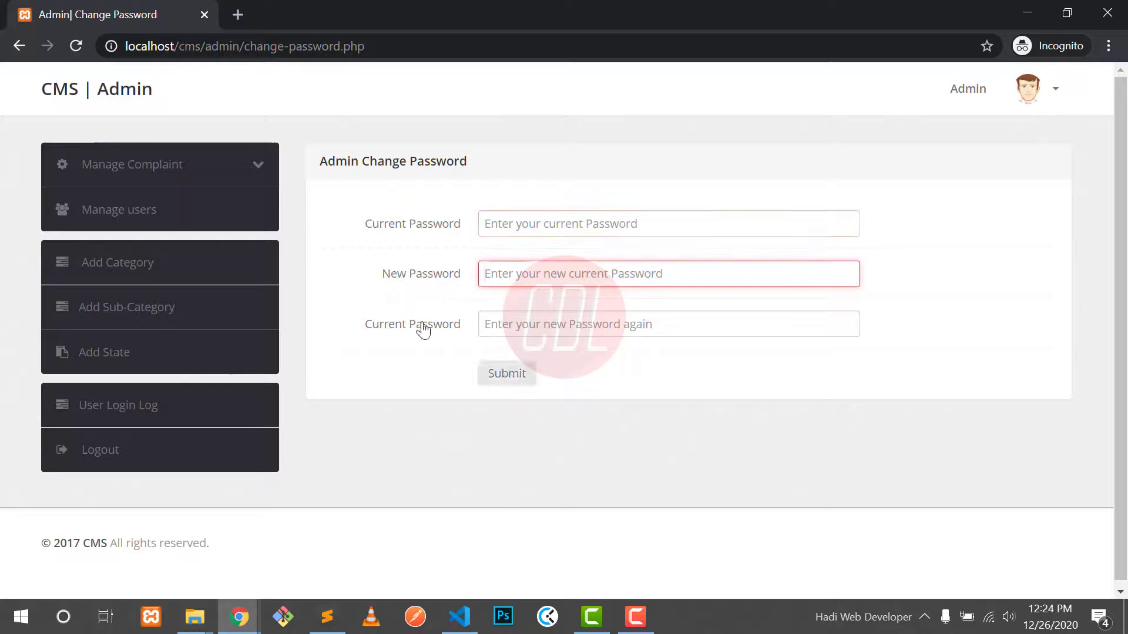
click(404, 214)
Step: List the not-yet-processed complaints, review complaint 24's row, and open its details
click(205, 171)
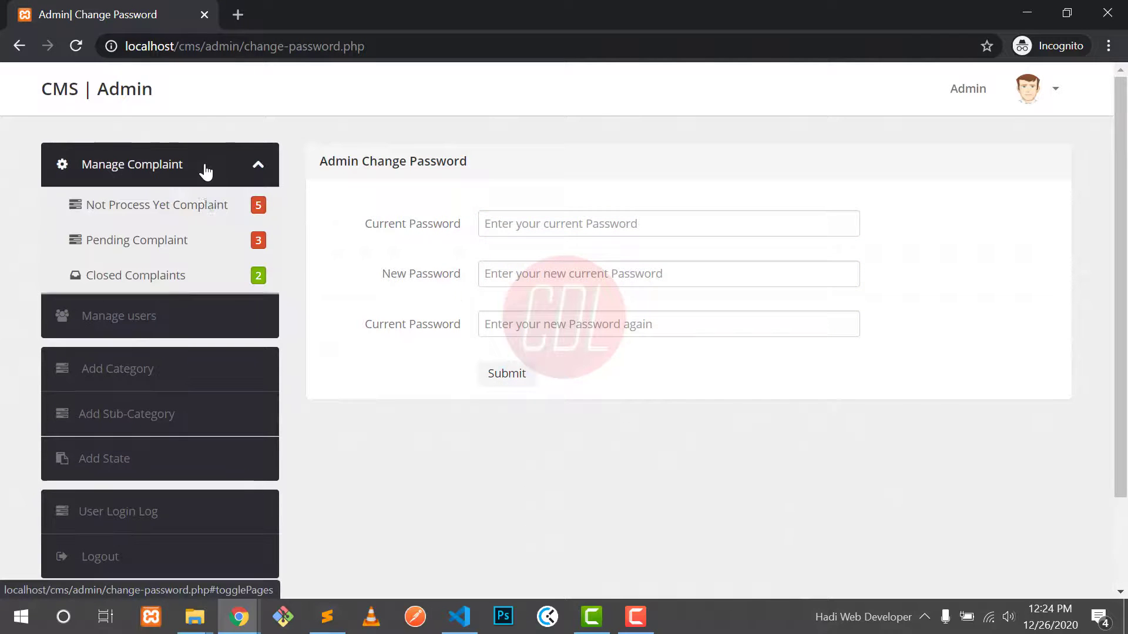
click(211, 208)
drag(459, 442, 533, 447)
click(574, 455)
drag(625, 442, 712, 443)
click(714, 447)
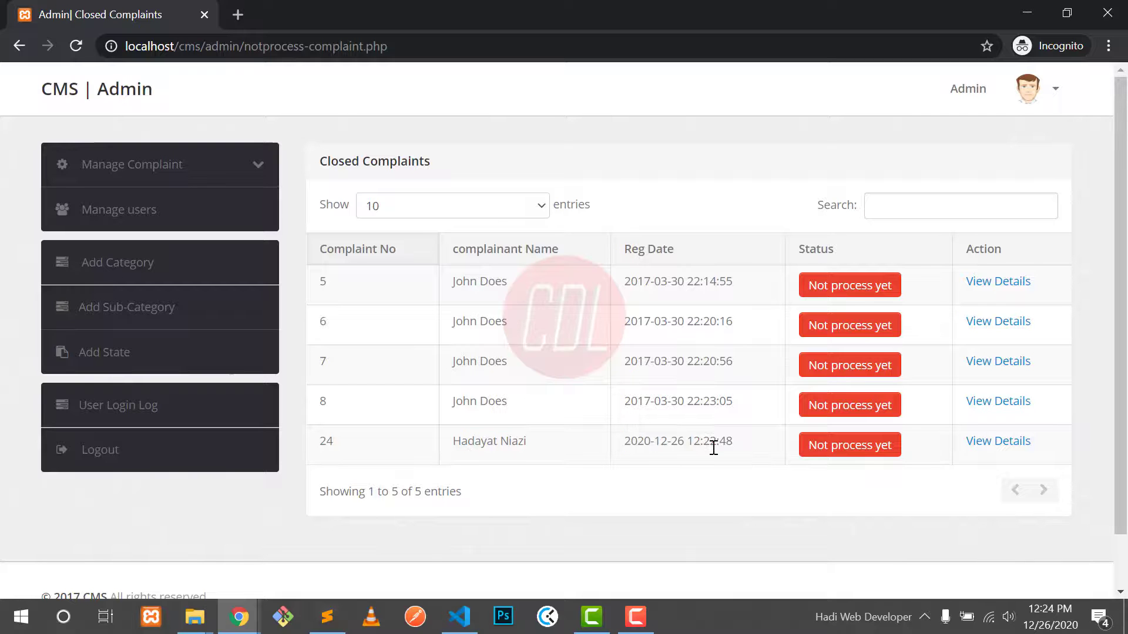
drag(686, 444, 727, 442)
click(979, 445)
Step: Review complaint 24's E-commerce/Online SHopping details and attached image, then view the complainant's profile
drag(454, 210, 493, 219)
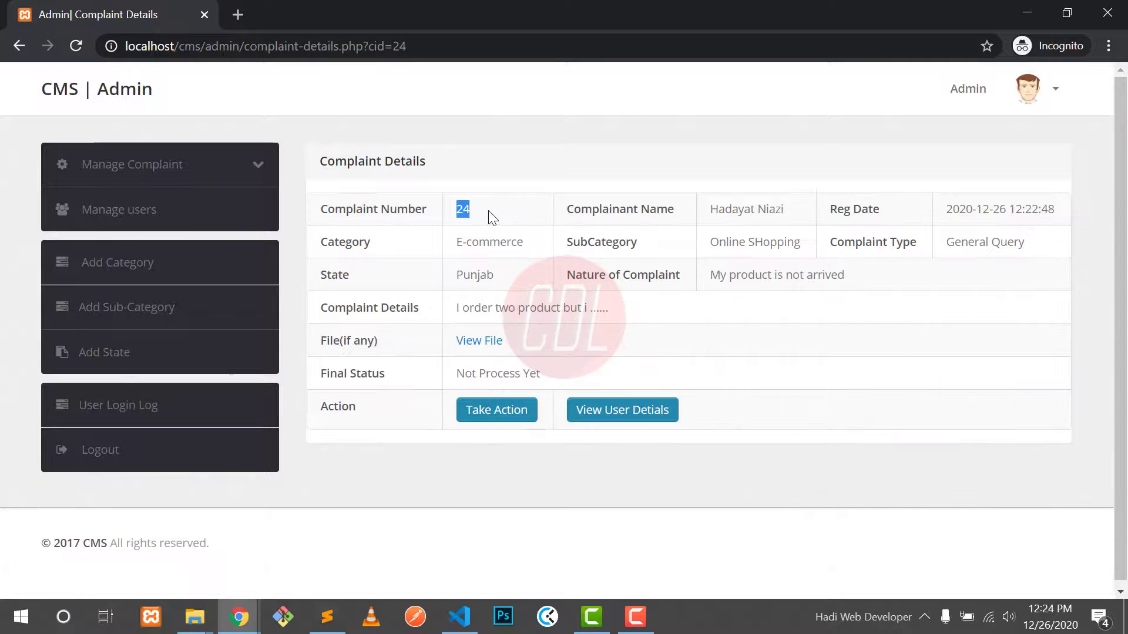
drag(722, 213, 788, 218)
click(792, 217)
drag(473, 241, 509, 243)
drag(726, 242, 804, 242)
click(803, 242)
click(470, 348)
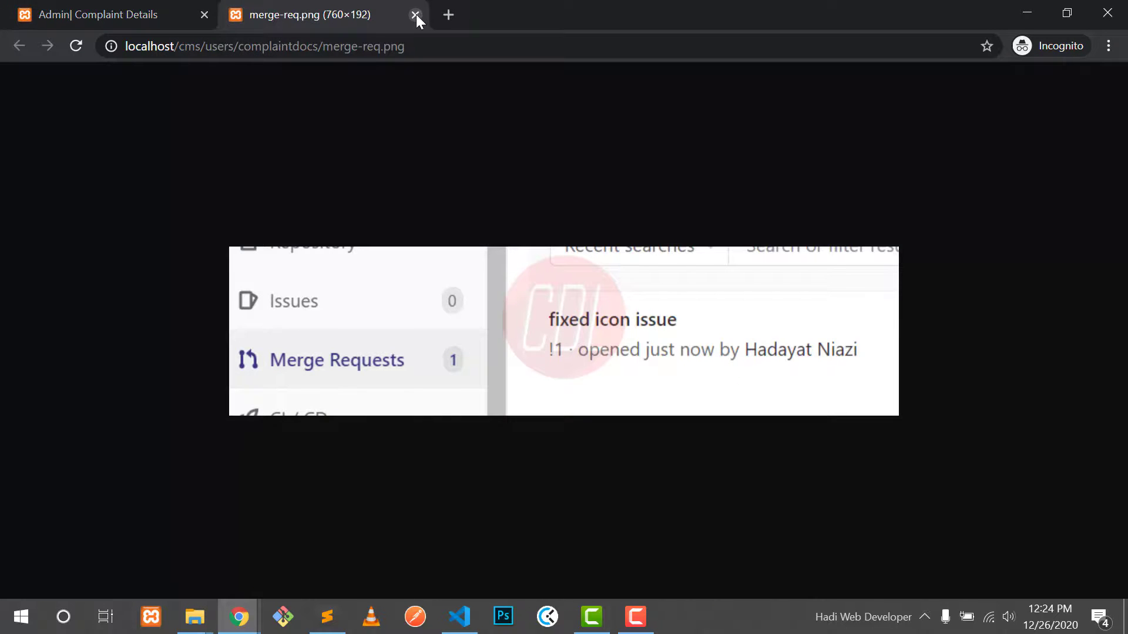
click(415, 15)
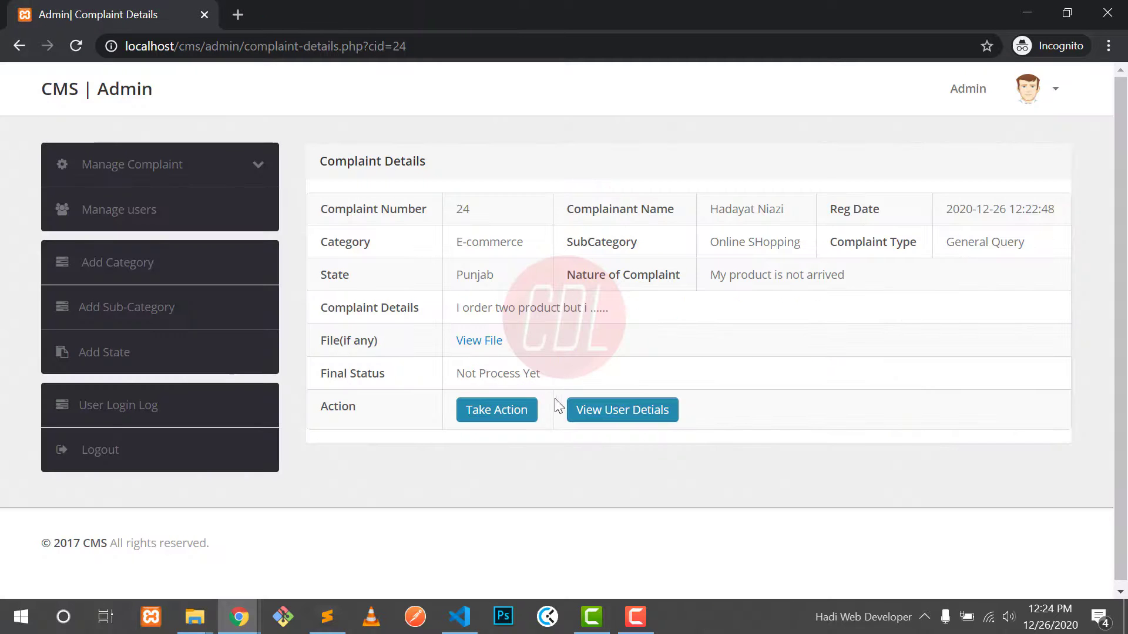
click(581, 410)
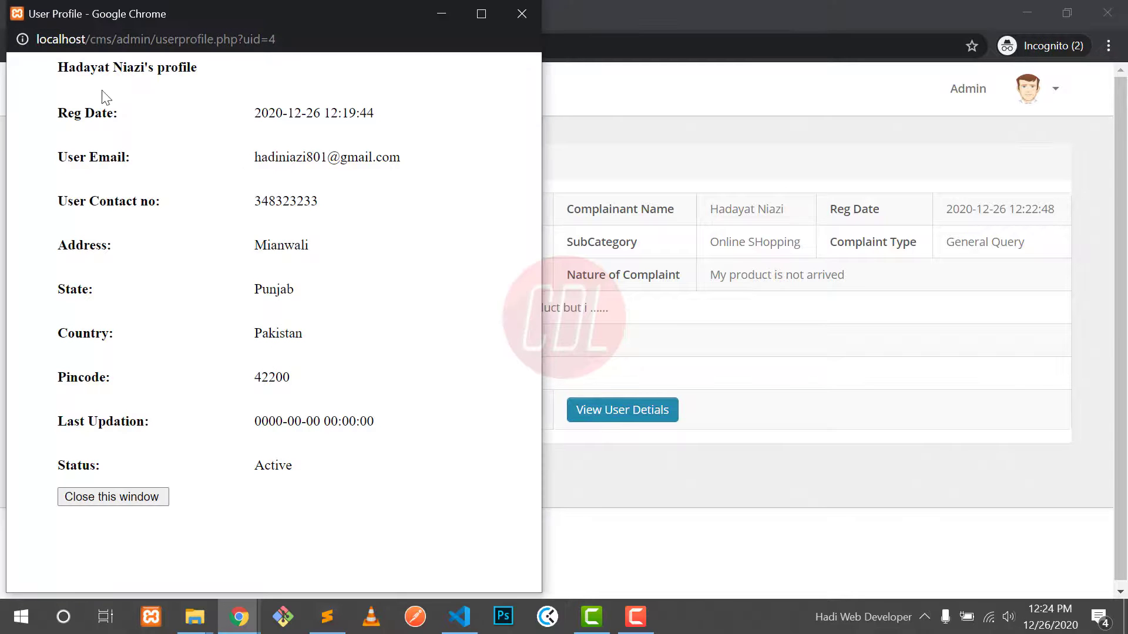
Step: Review the complainant's profile details, including contact number, e-mail and last updation, then close the popup
drag(59, 67, 197, 69)
drag(255, 200, 347, 199)
drag(295, 158, 411, 158)
click(297, 400)
drag(268, 423, 360, 426)
click(113, 496)
Step: Set complaint 24 to In Process with the remark 'We are working against your complaint'
click(478, 420)
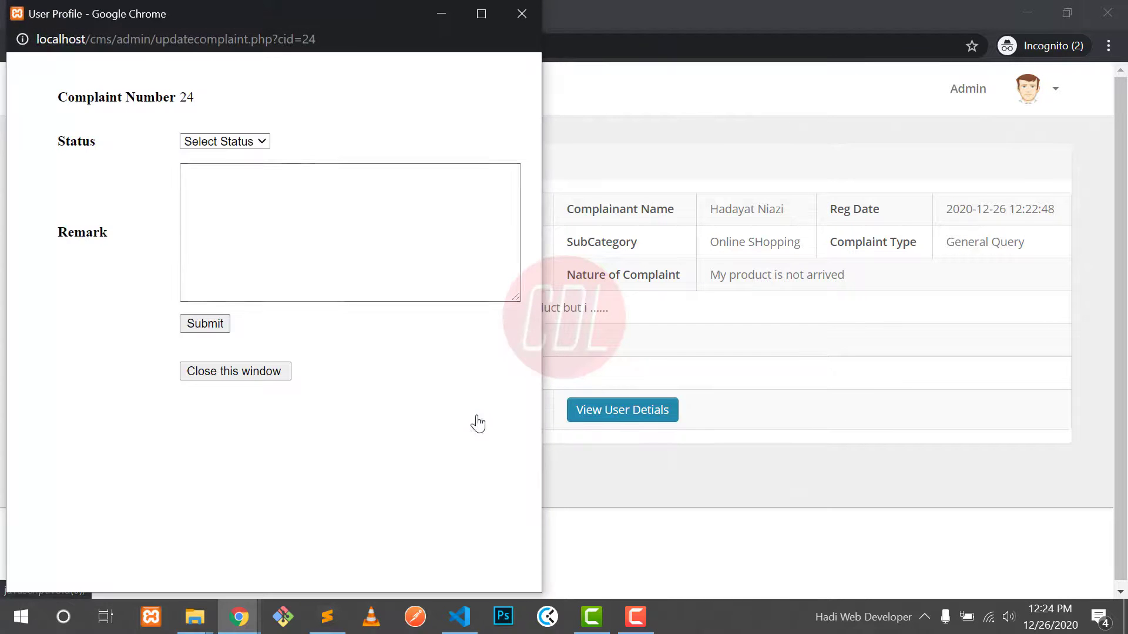
click(230, 146)
click(217, 171)
click(267, 210)
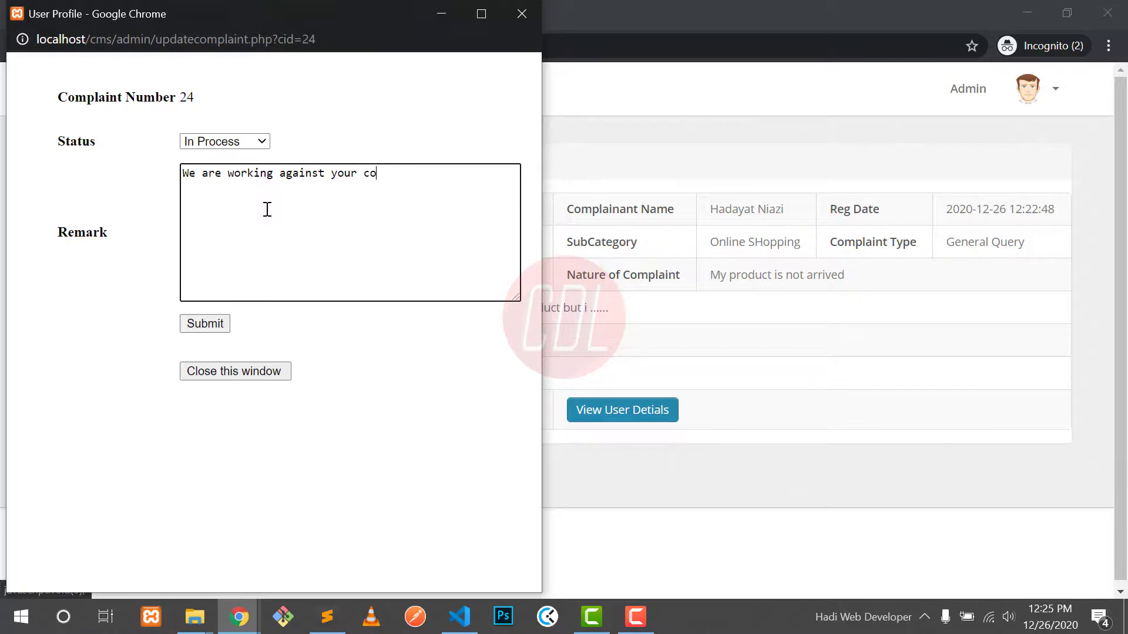
click(210, 327)
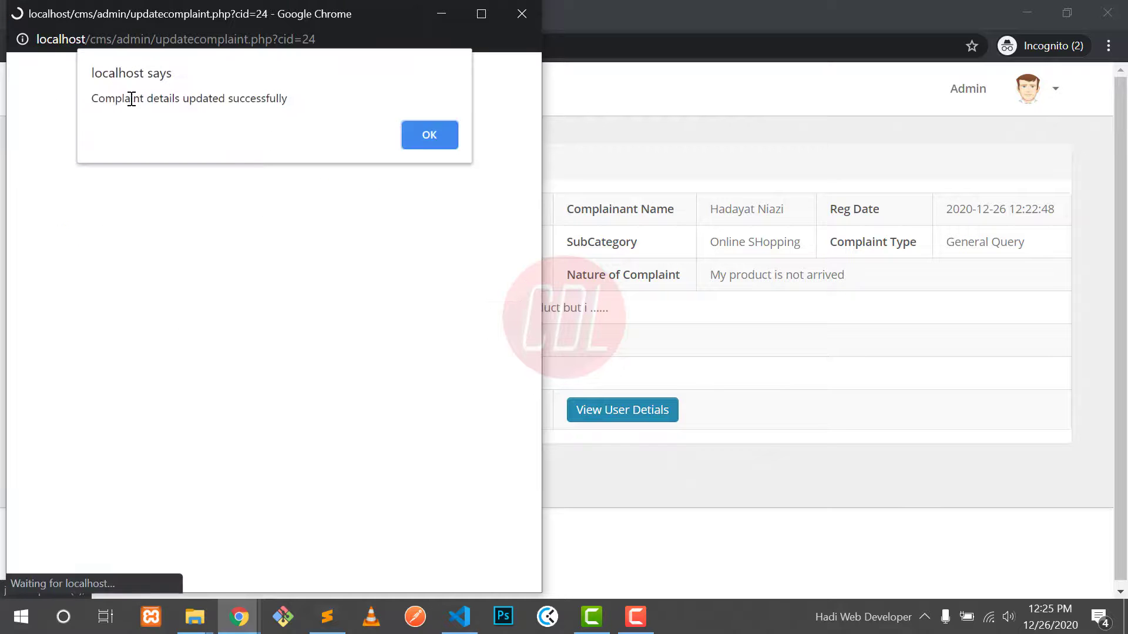
drag(224, 99, 119, 100)
click(430, 135)
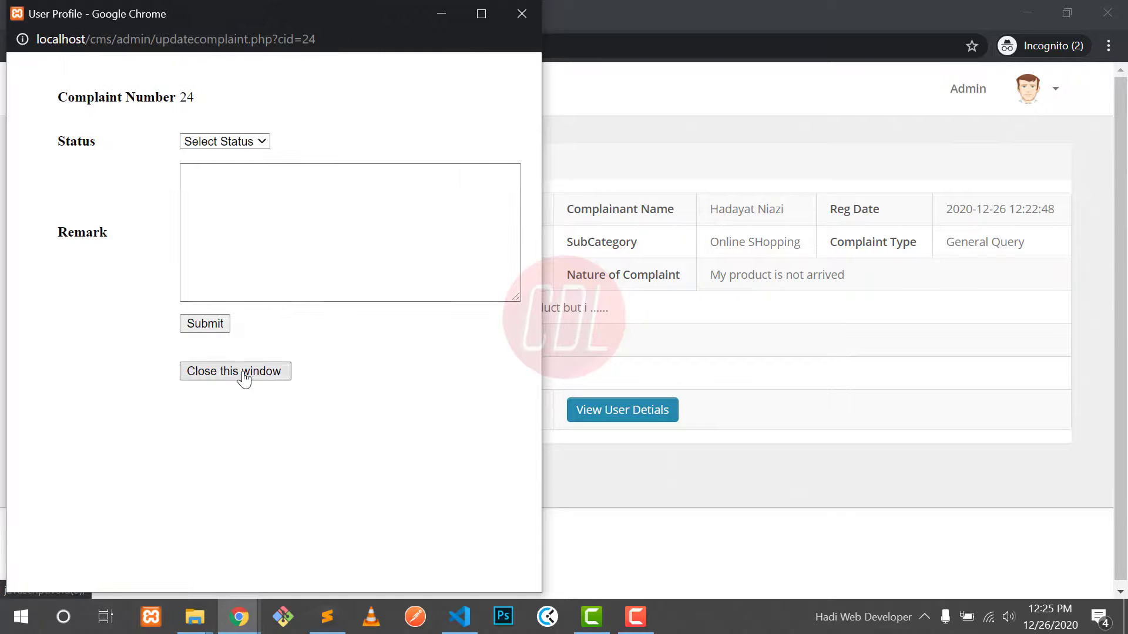
click(244, 377)
Step: Reload complaint 24's details and confirm its status now reads In Process
click(79, 50)
drag(456, 438, 517, 446)
click(517, 444)
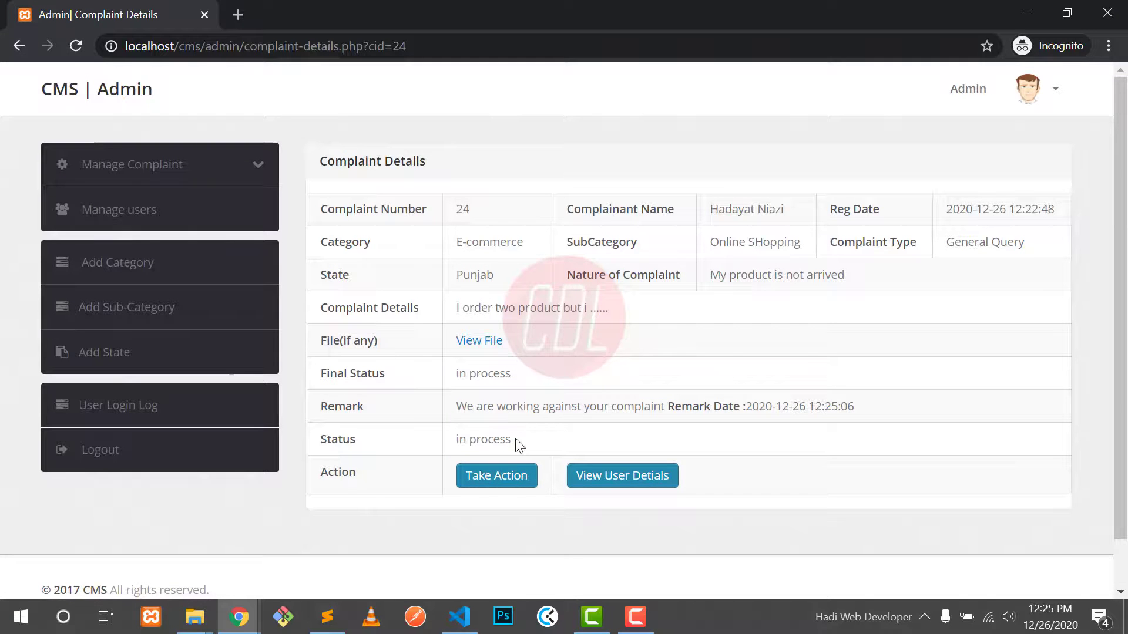
mouse_move(238, 617)
click(171, 564)
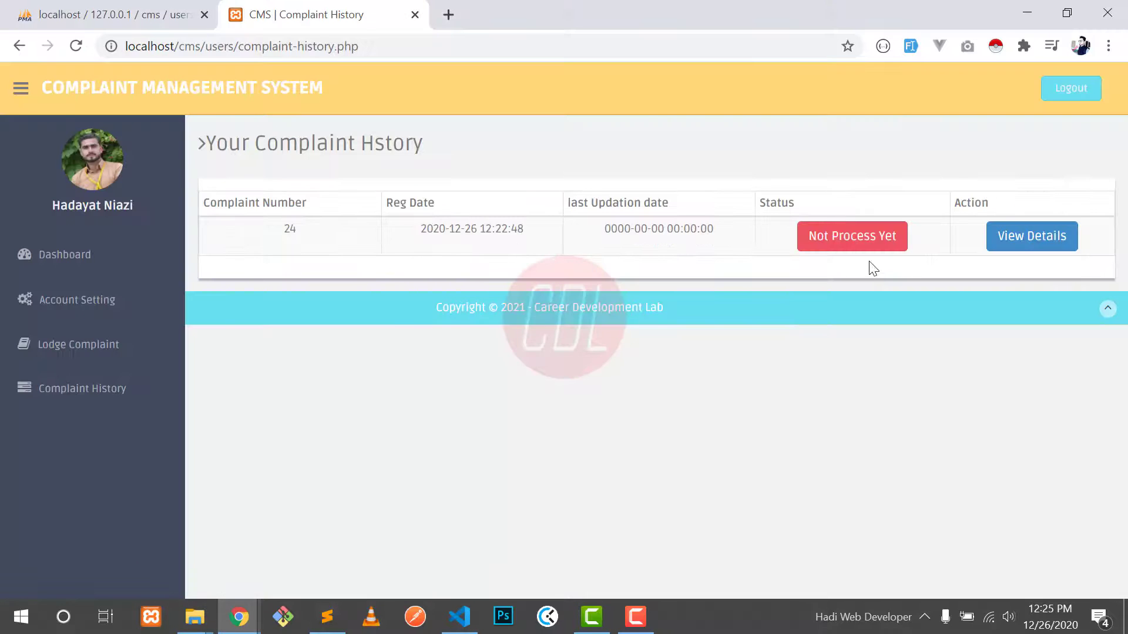
click(76, 47)
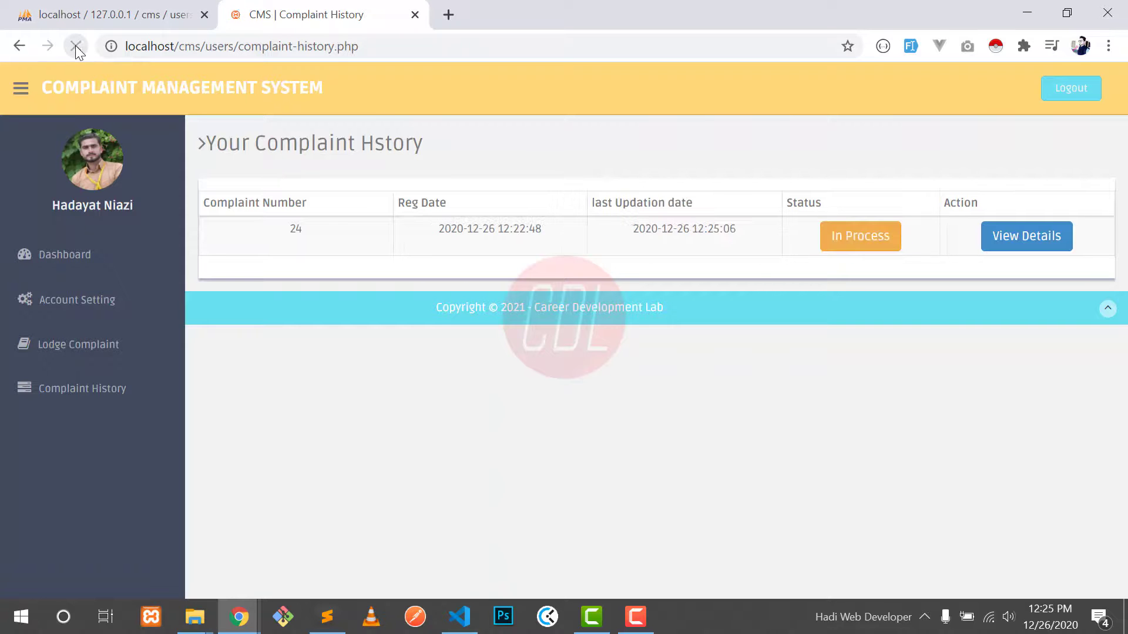
click(998, 242)
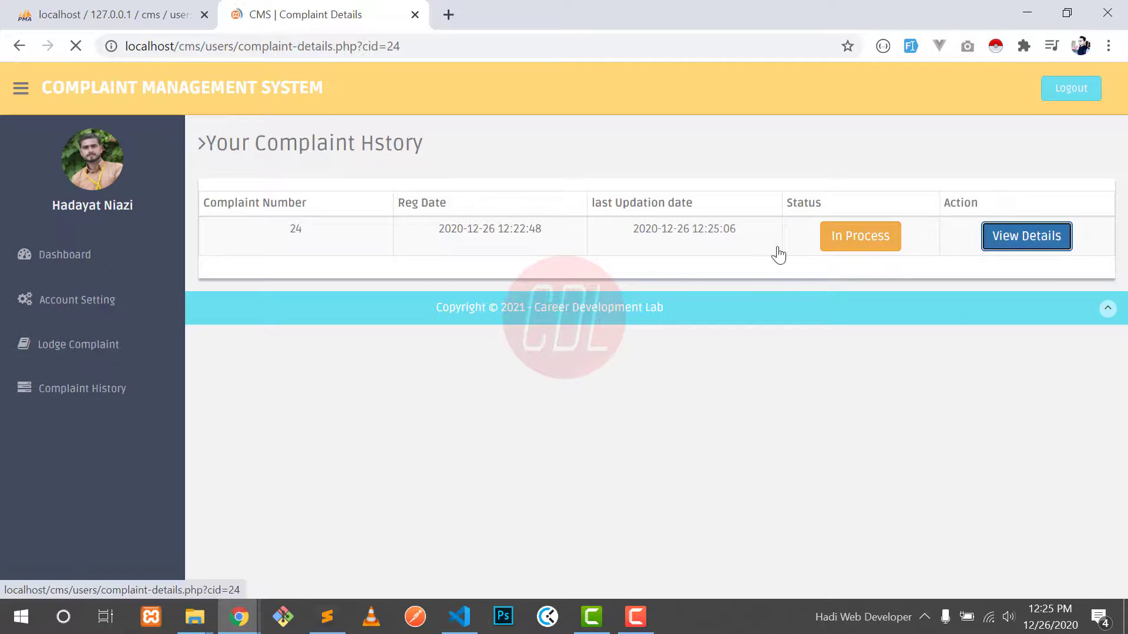
drag(353, 523, 456, 521)
click(456, 520)
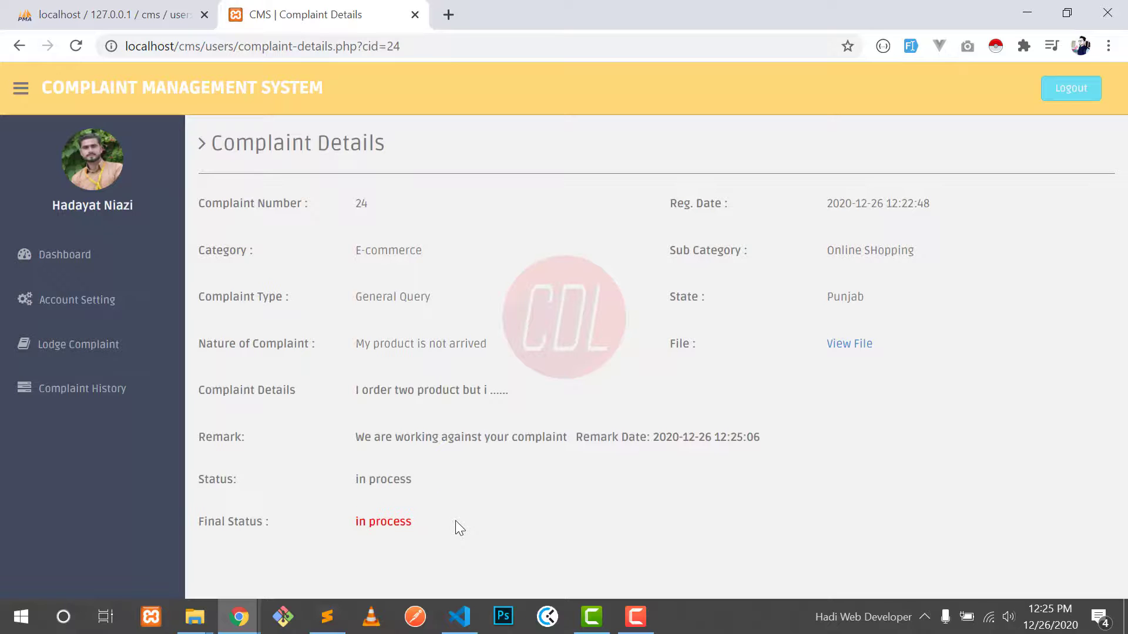
click(24, 94)
click(24, 94)
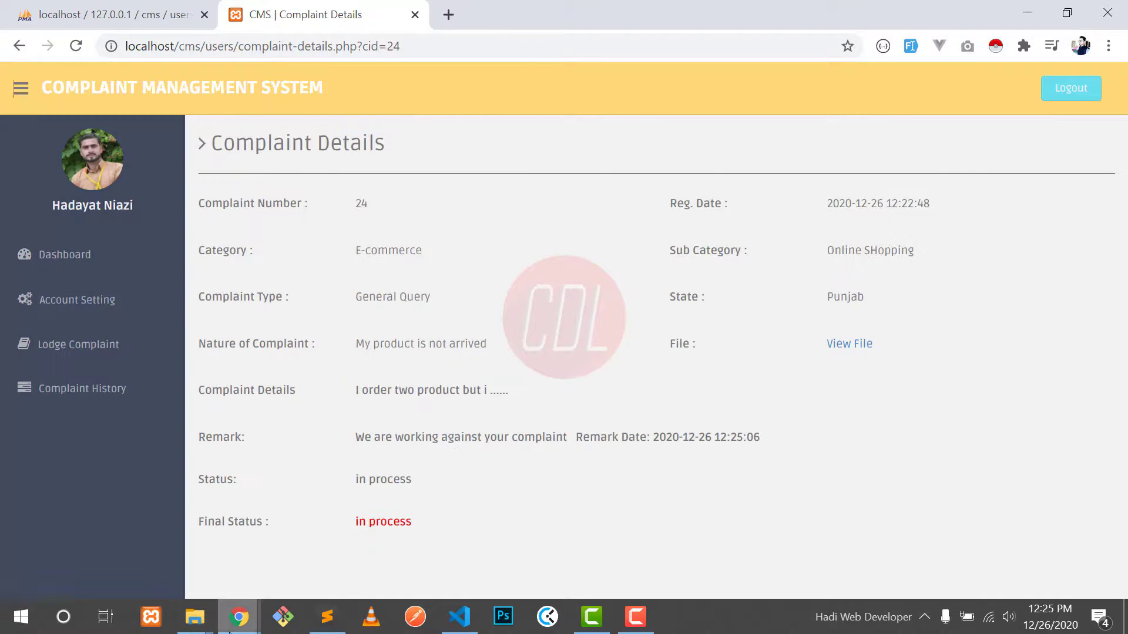
mouse_move(239, 617)
click(473, 520)
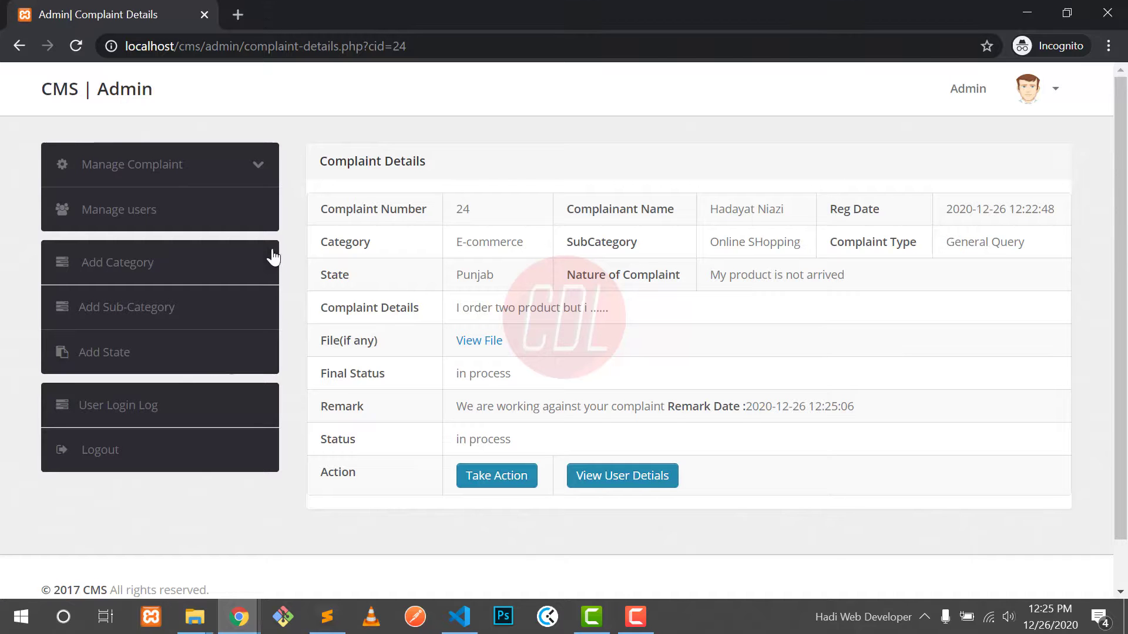
click(240, 173)
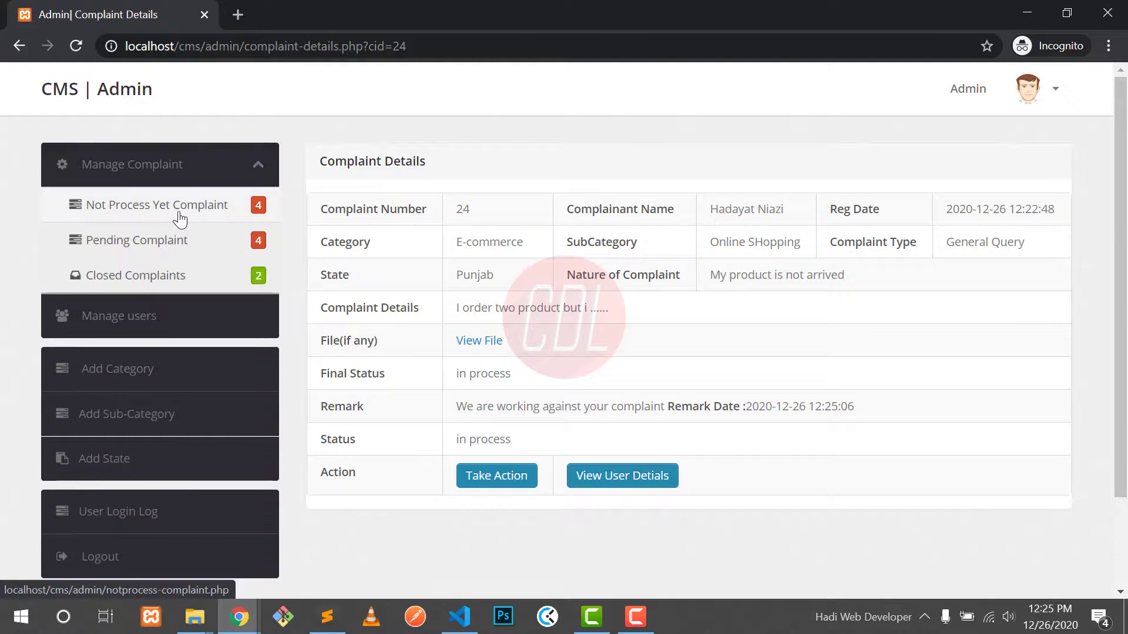
click(178, 214)
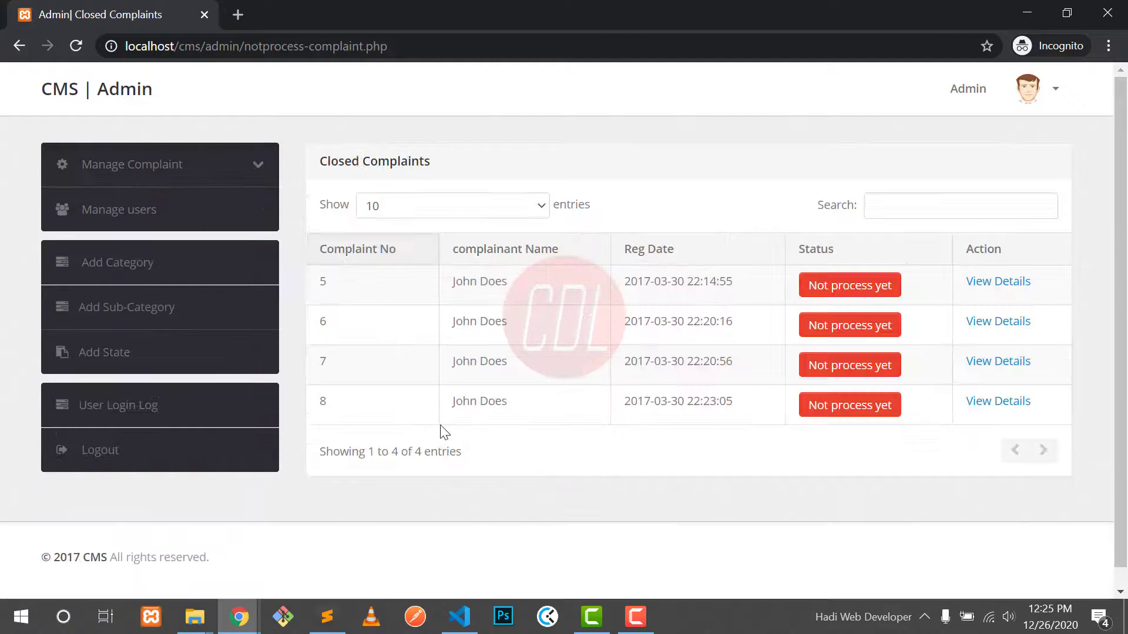
click(227, 175)
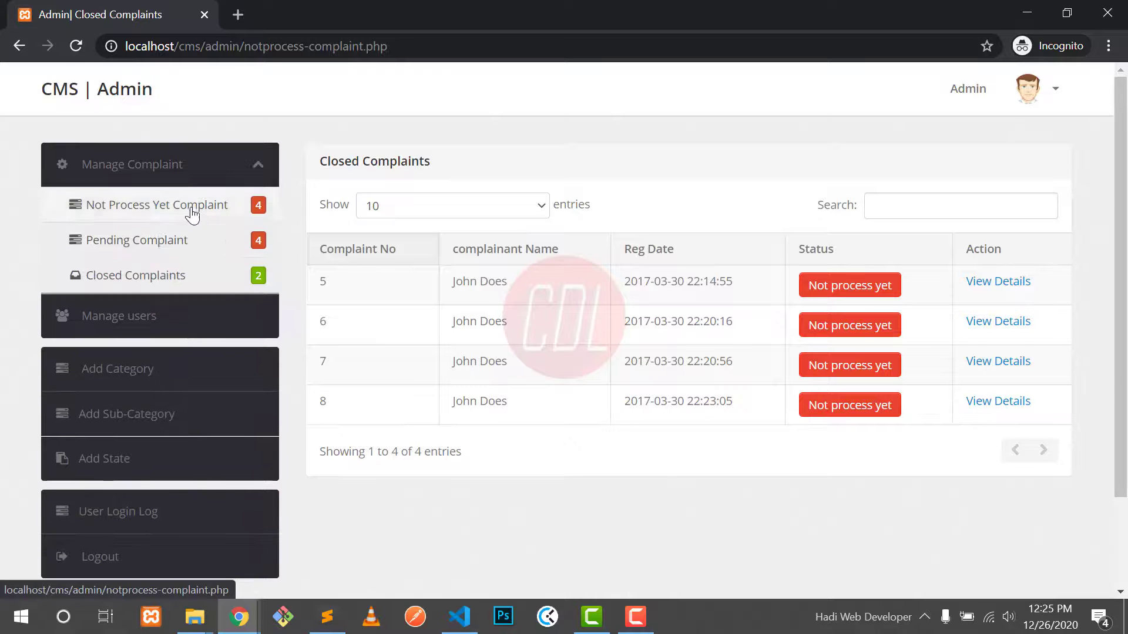
click(167, 241)
drag(458, 401, 567, 405)
drag(668, 401, 760, 405)
click(760, 405)
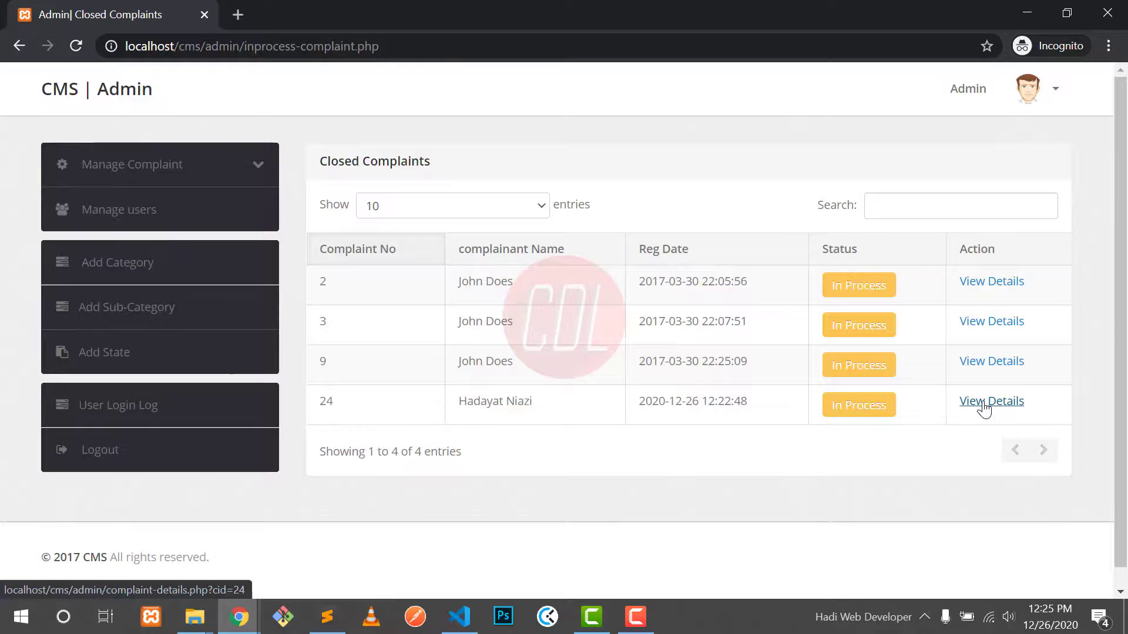
click(986, 404)
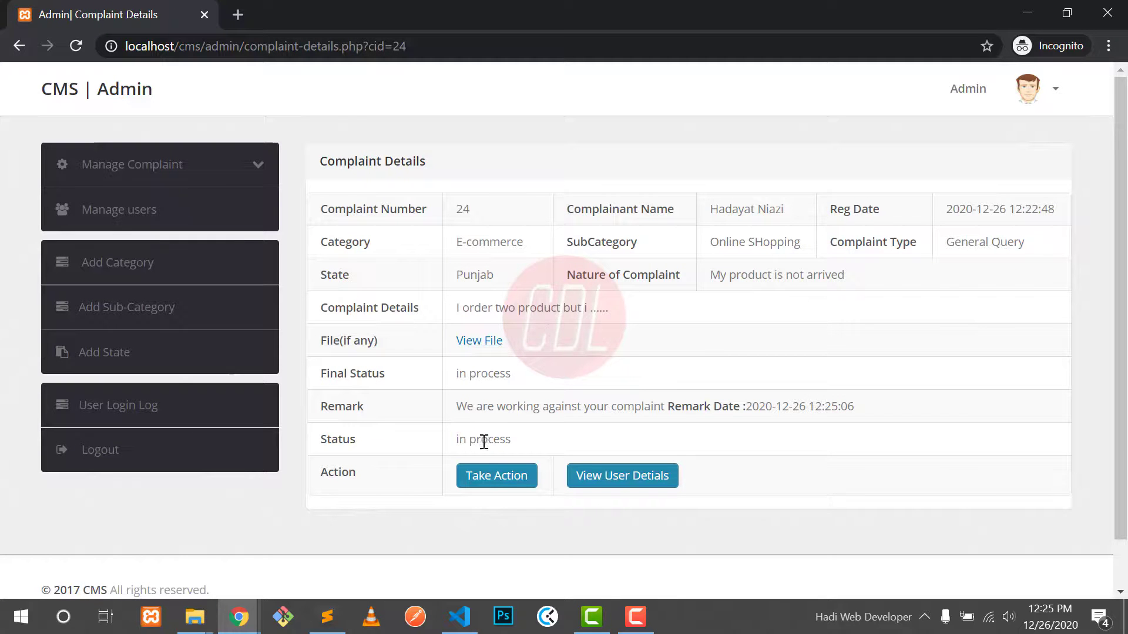
Step: Set complaint 24 to Closed with the remark 'We recover your product, we are very sorry to delay'
click(498, 476)
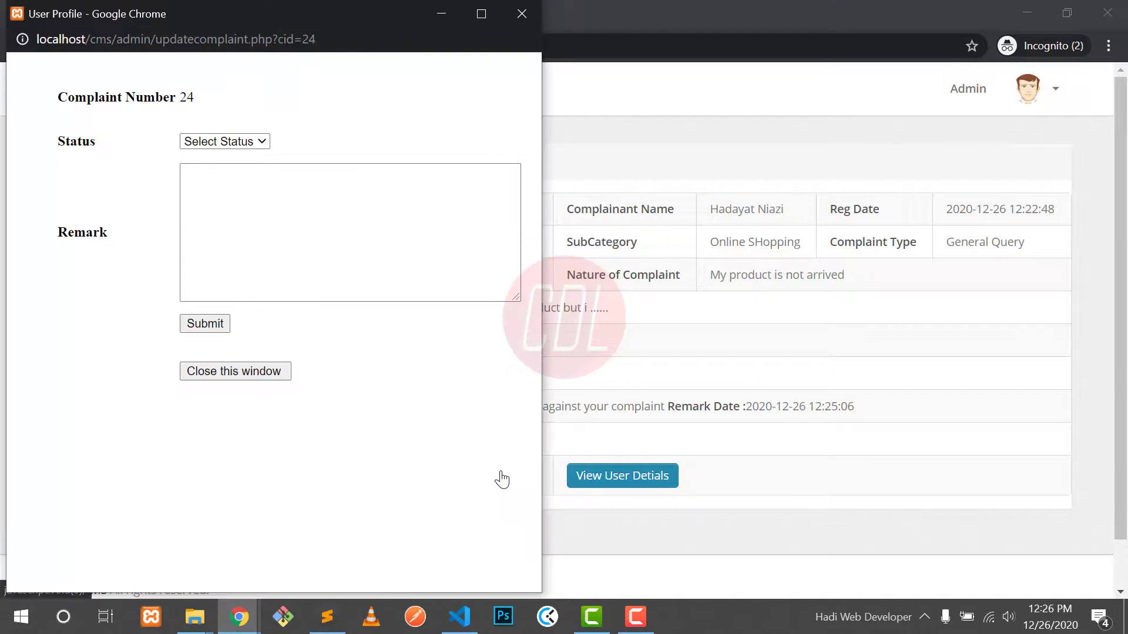
click(231, 147)
click(207, 187)
click(240, 216)
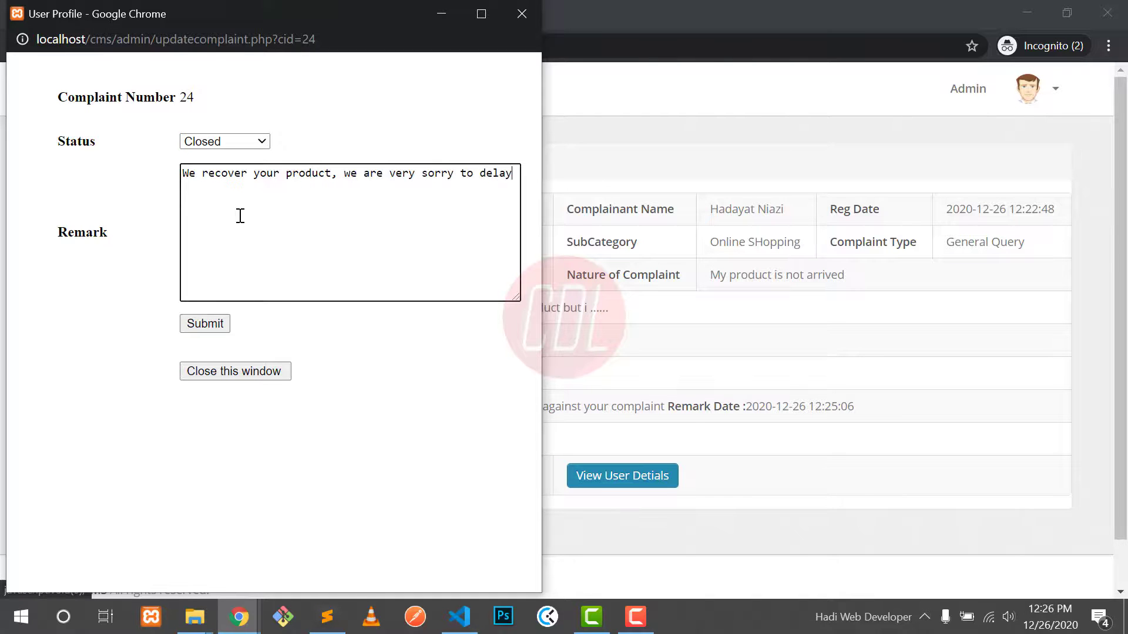
click(220, 142)
click(215, 183)
click(207, 325)
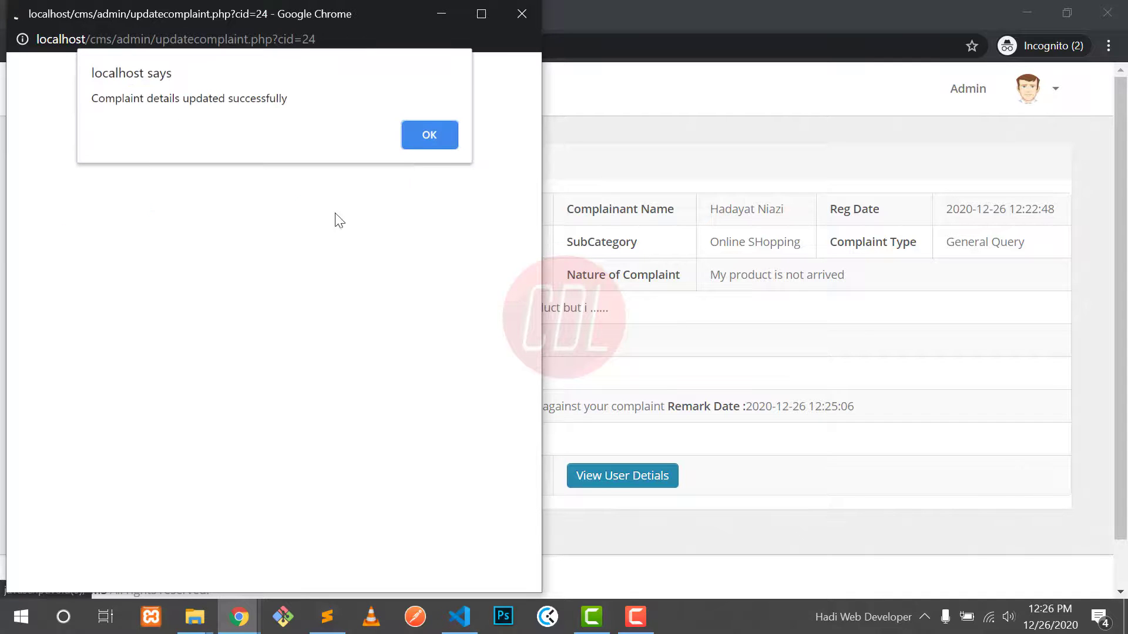
click(435, 129)
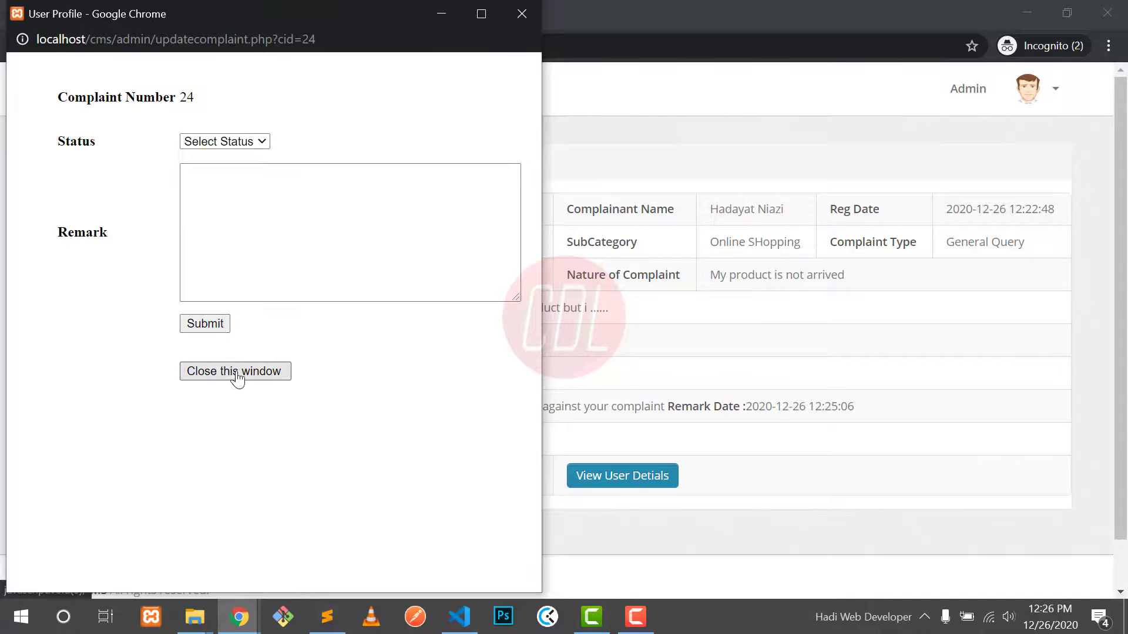
click(237, 378)
click(75, 46)
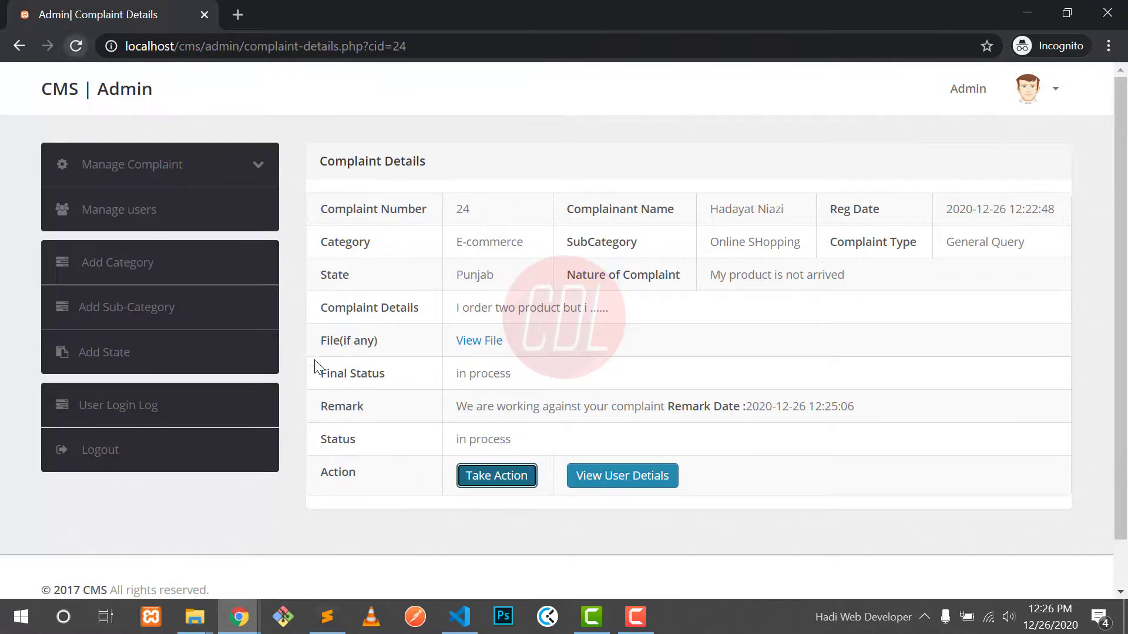
drag(469, 473, 732, 477)
drag(828, 472, 928, 473)
click(934, 477)
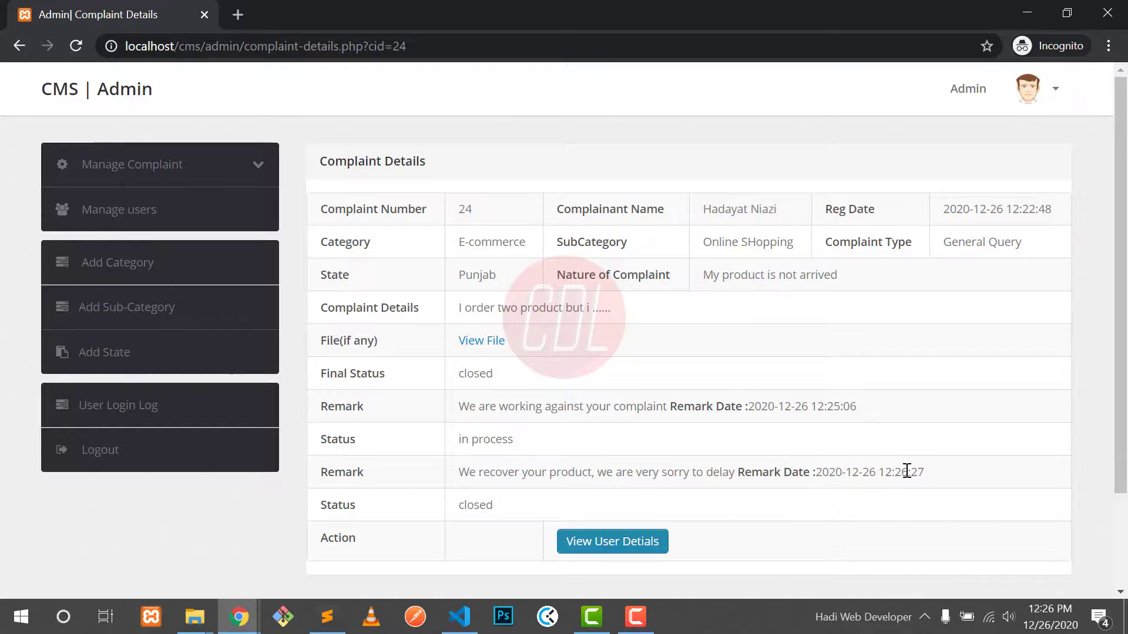
Step: In the user window, refresh complaint 24's details and read the closing remark and its date
mouse_move(238, 617)
click(100, 534)
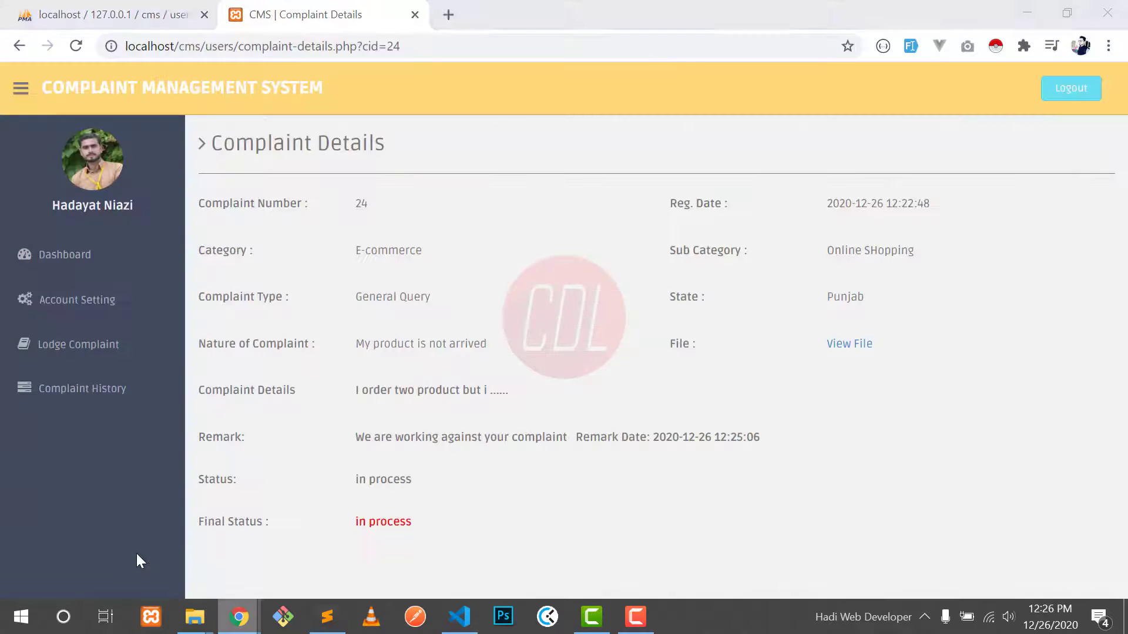
click(397, 527)
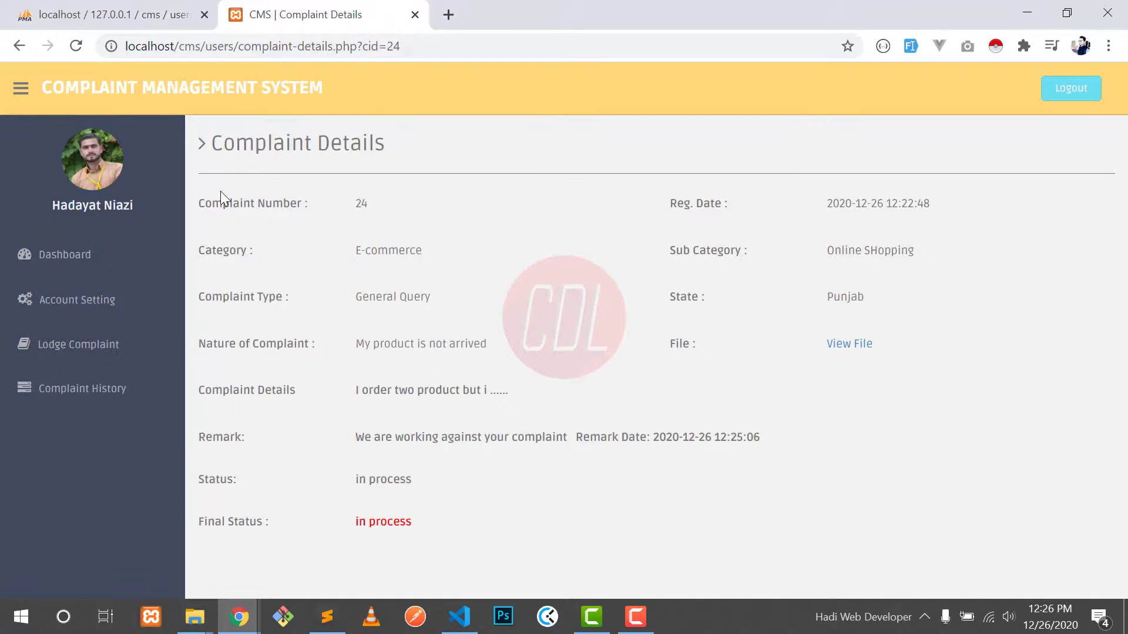
click(77, 47)
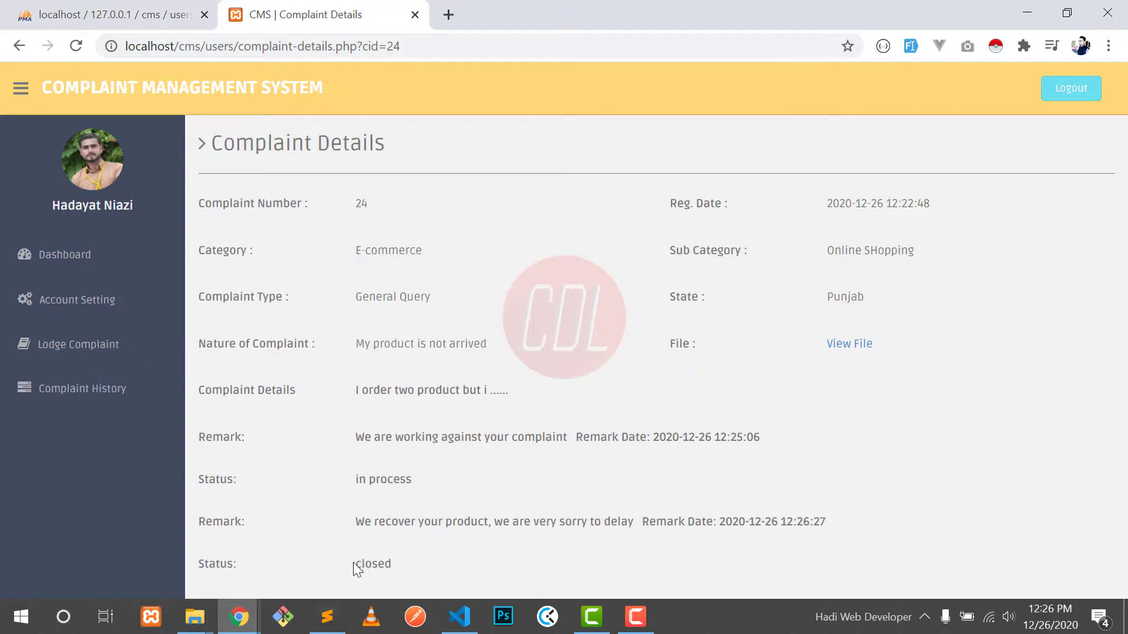
drag(356, 522, 664, 529)
click(715, 521)
drag(731, 521, 802, 519)
click(803, 520)
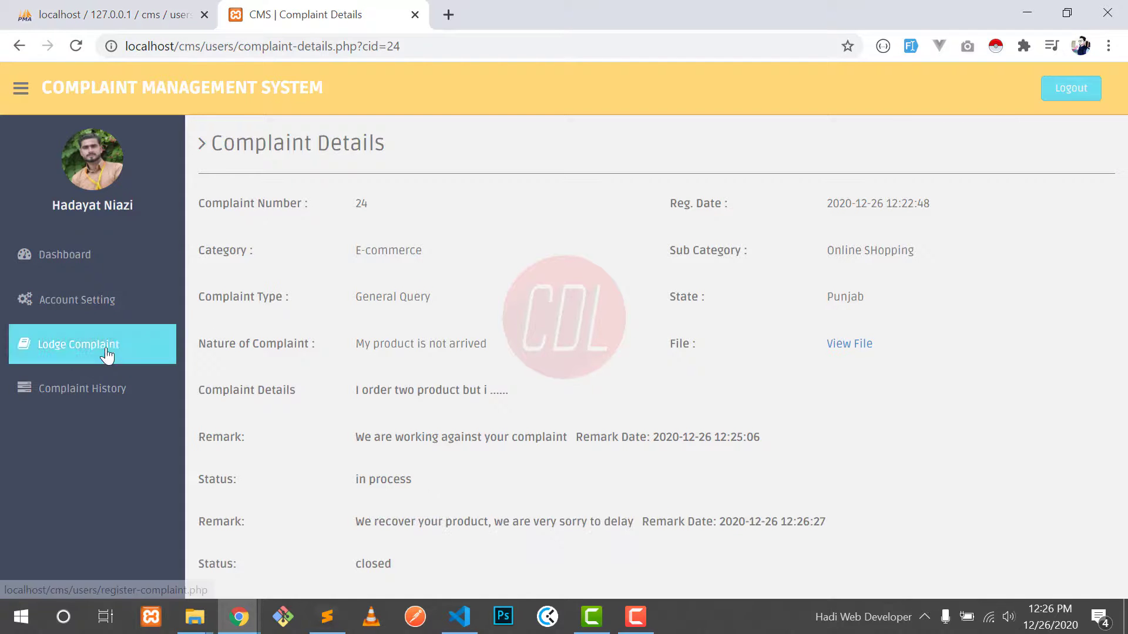
click(88, 351)
click(79, 388)
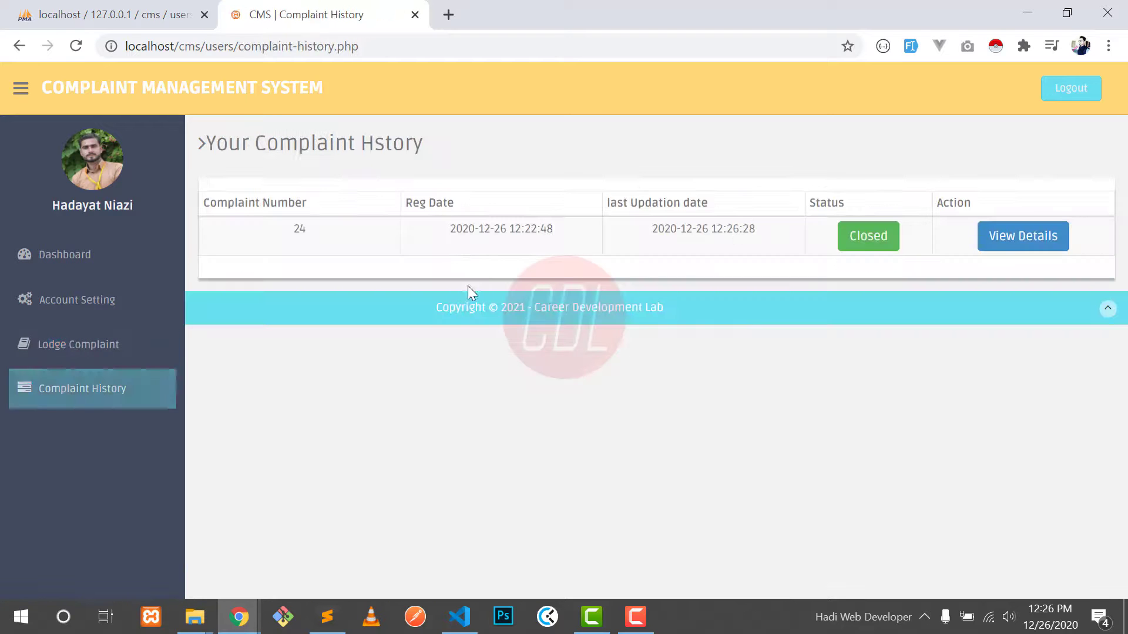
drag(652, 229, 764, 239)
click(778, 258)
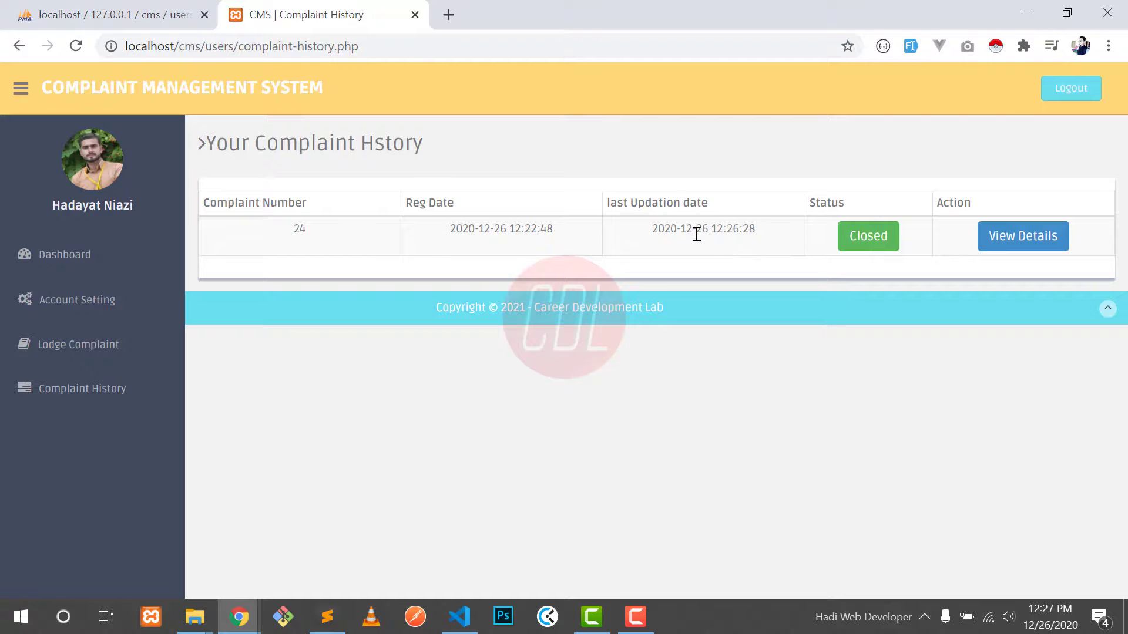
drag(681, 229, 704, 229)
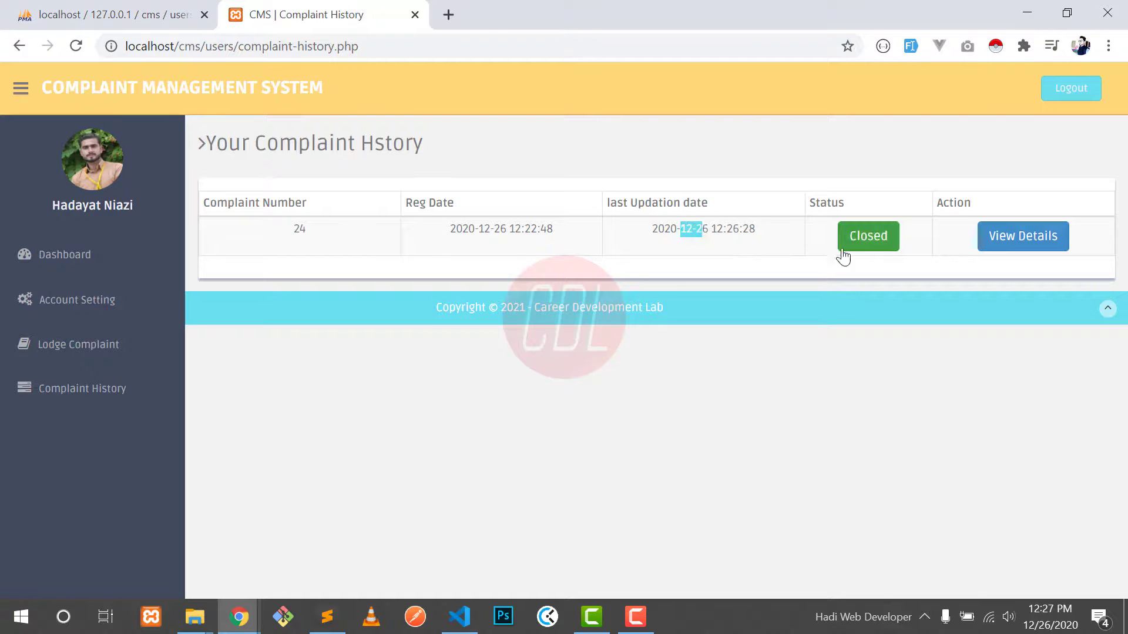
Step: Reread complaint 24's remarks, then return through Complaint History to the dashboard
click(992, 241)
scroll(487, 361, down, 3)
drag(355, 445, 408, 454)
drag(372, 403, 406, 405)
click(443, 367)
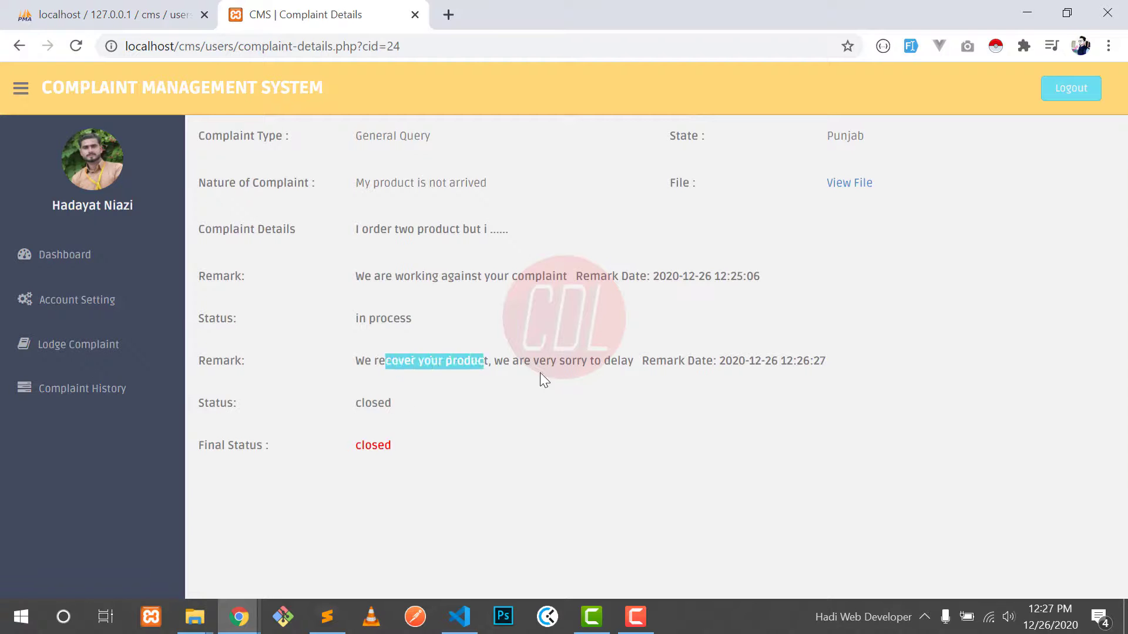
scroll(542, 373, up, 3)
click(79, 389)
click(99, 347)
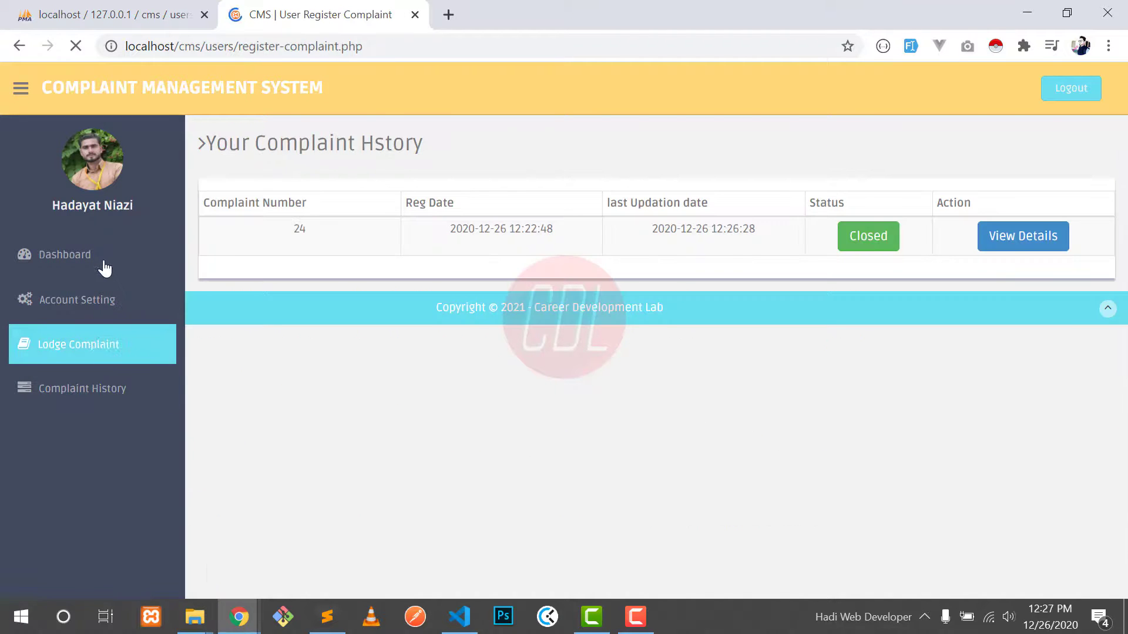
click(118, 256)
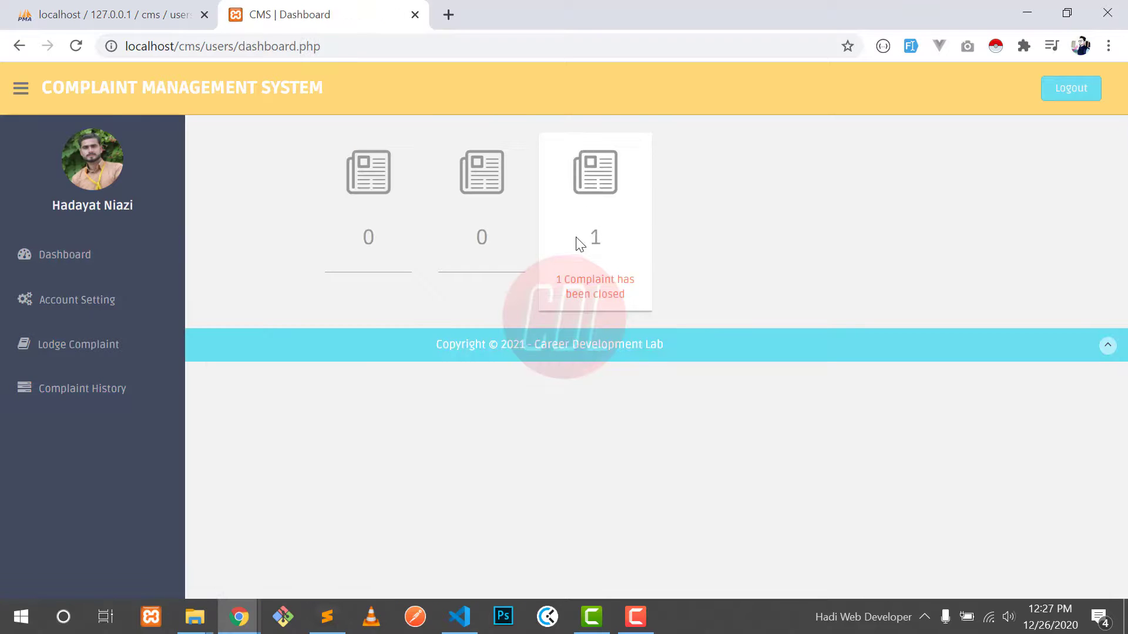
Step: Start a new complaint with category general, type General Query and state Punjab
click(116, 358)
click(423, 218)
click(409, 264)
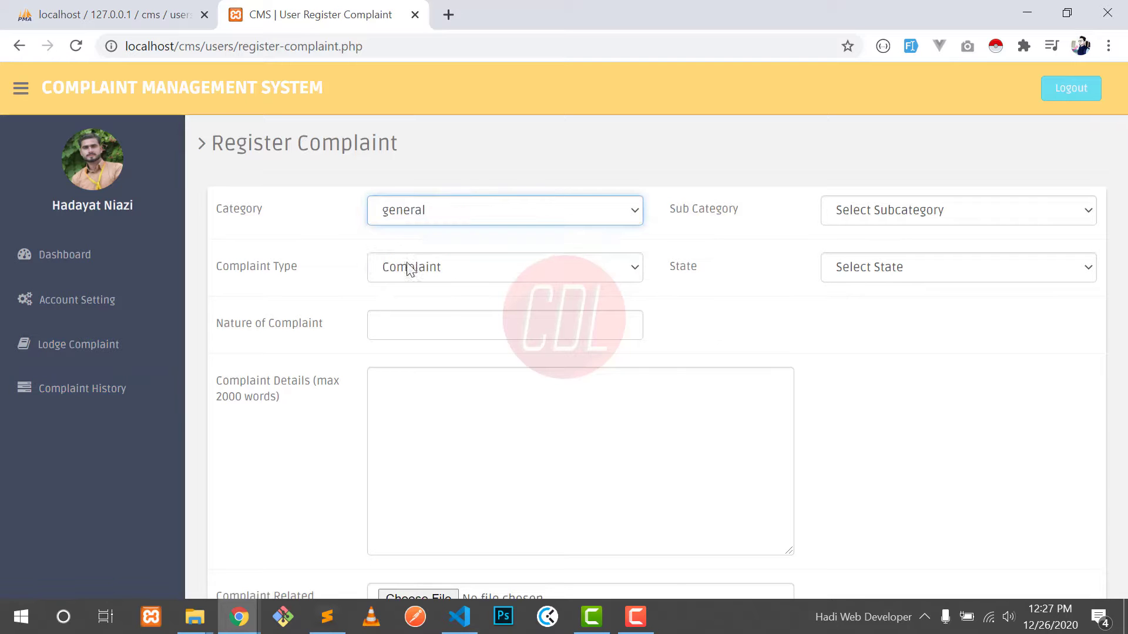
click(859, 204)
click(517, 267)
click(461, 305)
click(844, 272)
click(835, 320)
Step: Enter 'My bike is stolen' as the nature, add details, and submit the complaint
click(538, 327)
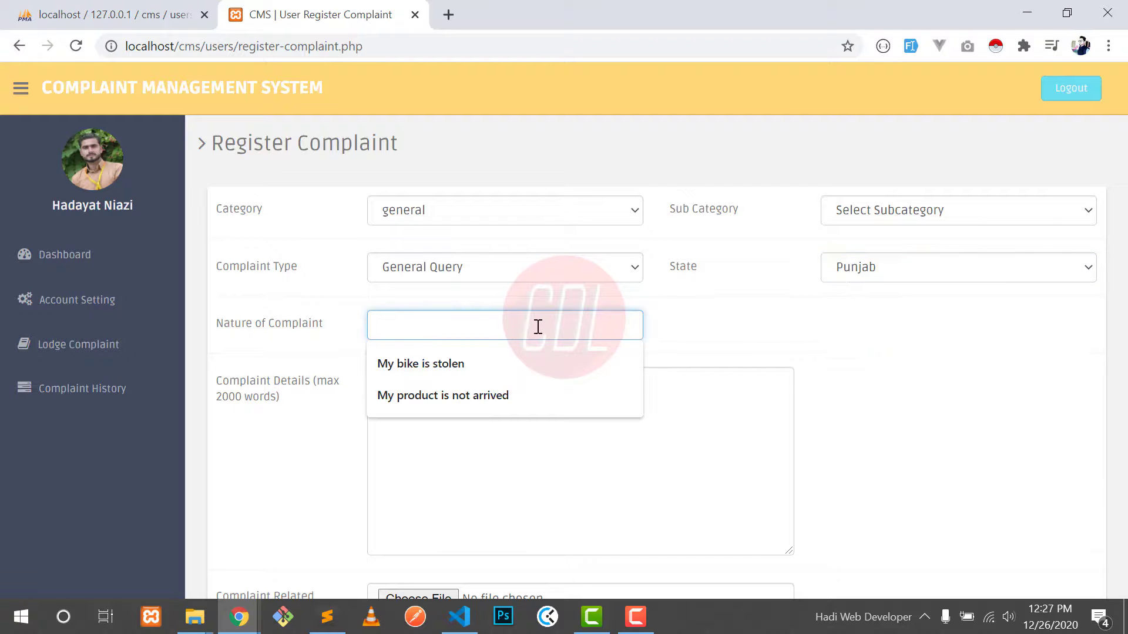
click(477, 362)
click(446, 450)
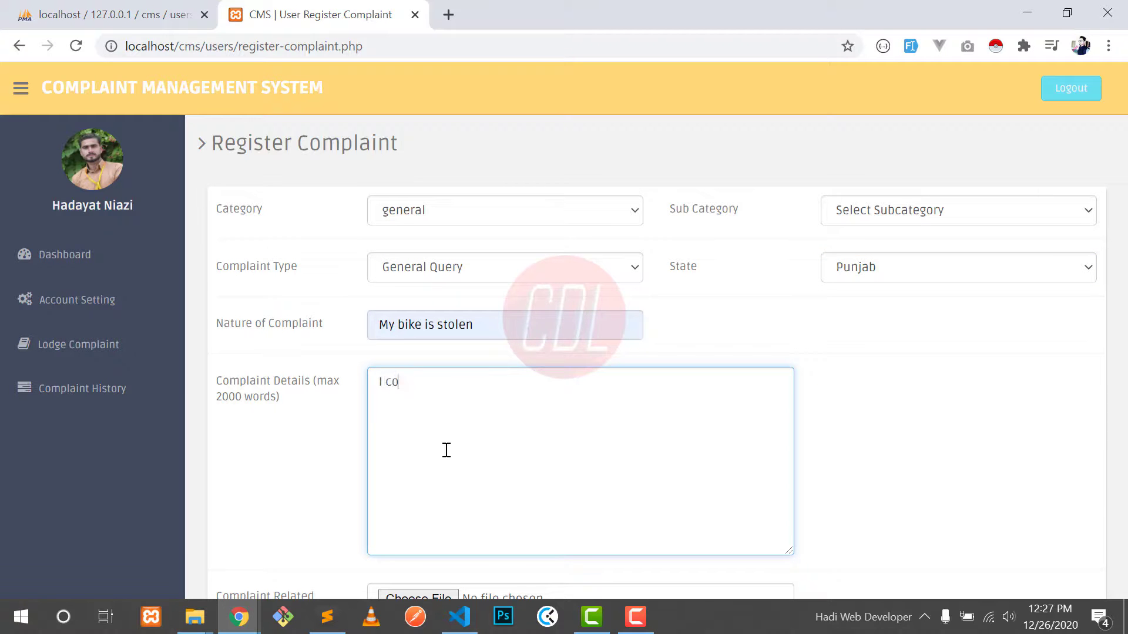
scroll(446, 450, down, 2)
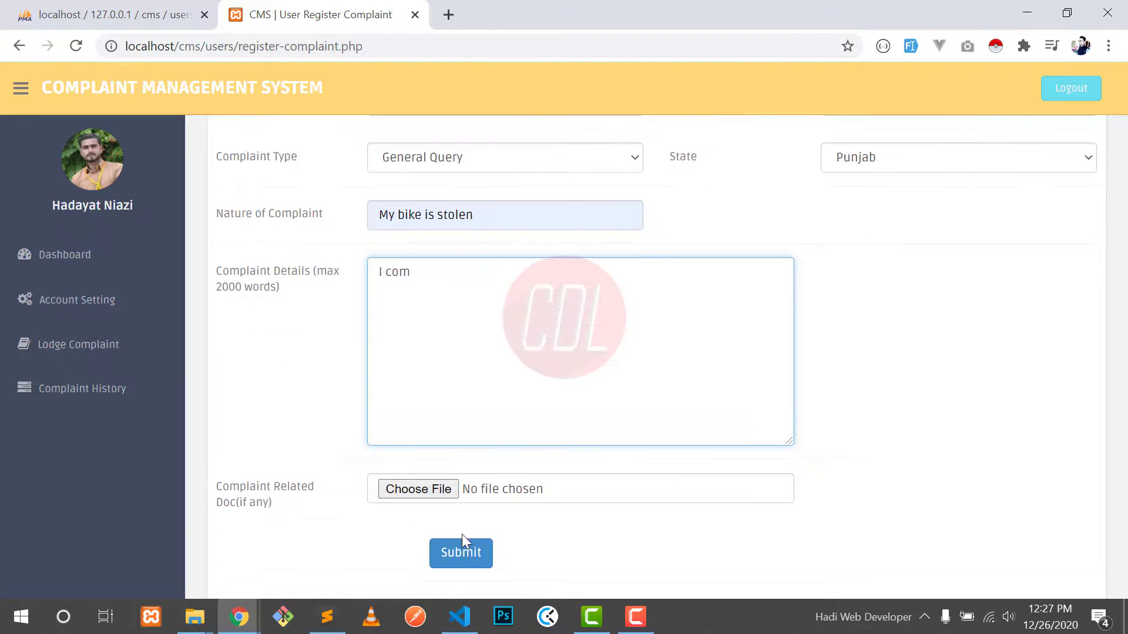
click(470, 554)
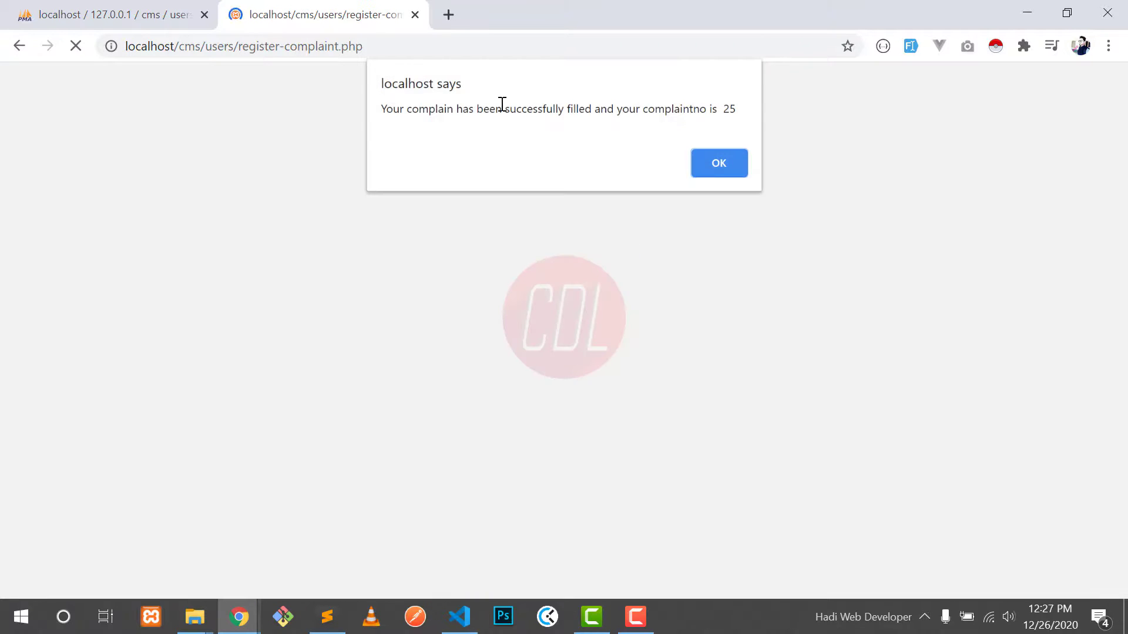
click(711, 161)
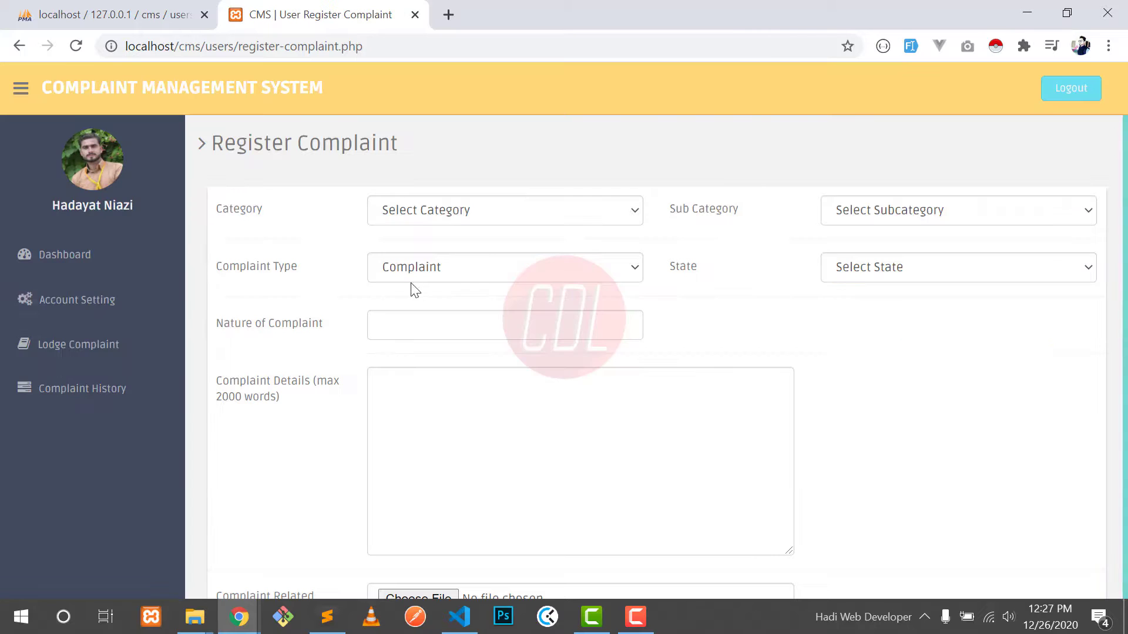
Step: Check complaint 25 in Complaint History and its details, then return to the dashboard
click(86, 390)
double_click(306, 275)
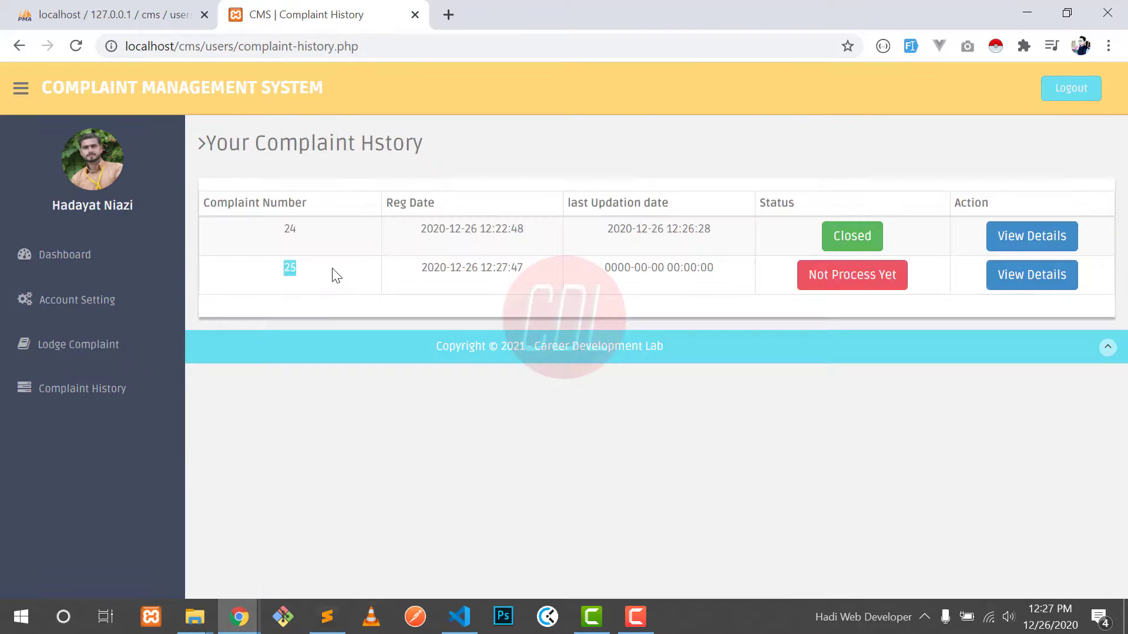
click(1003, 278)
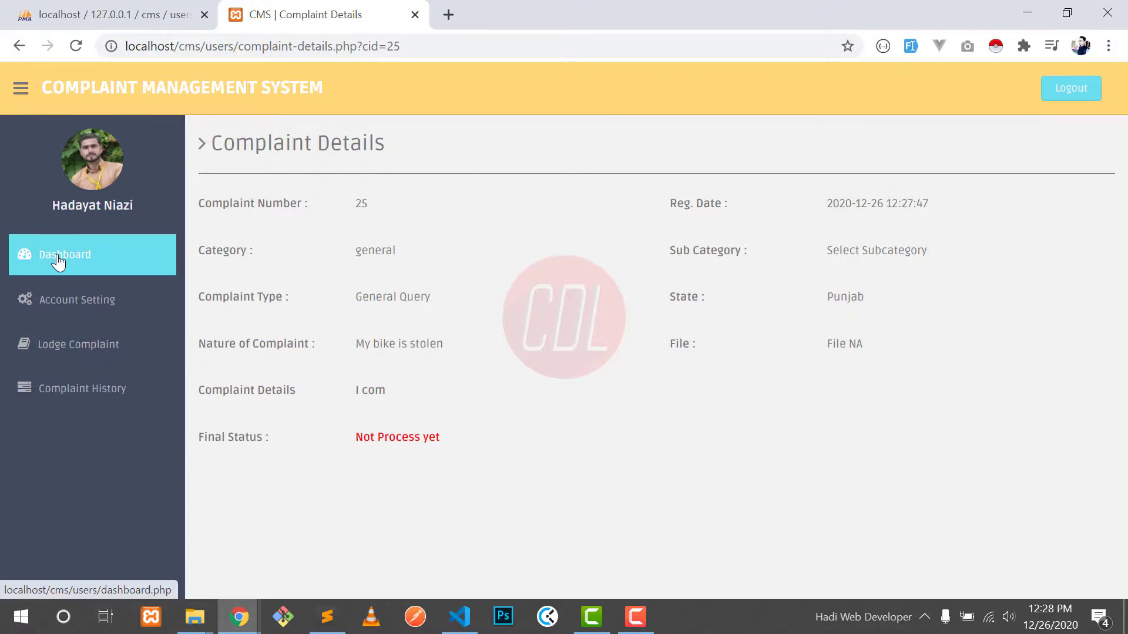
click(56, 258)
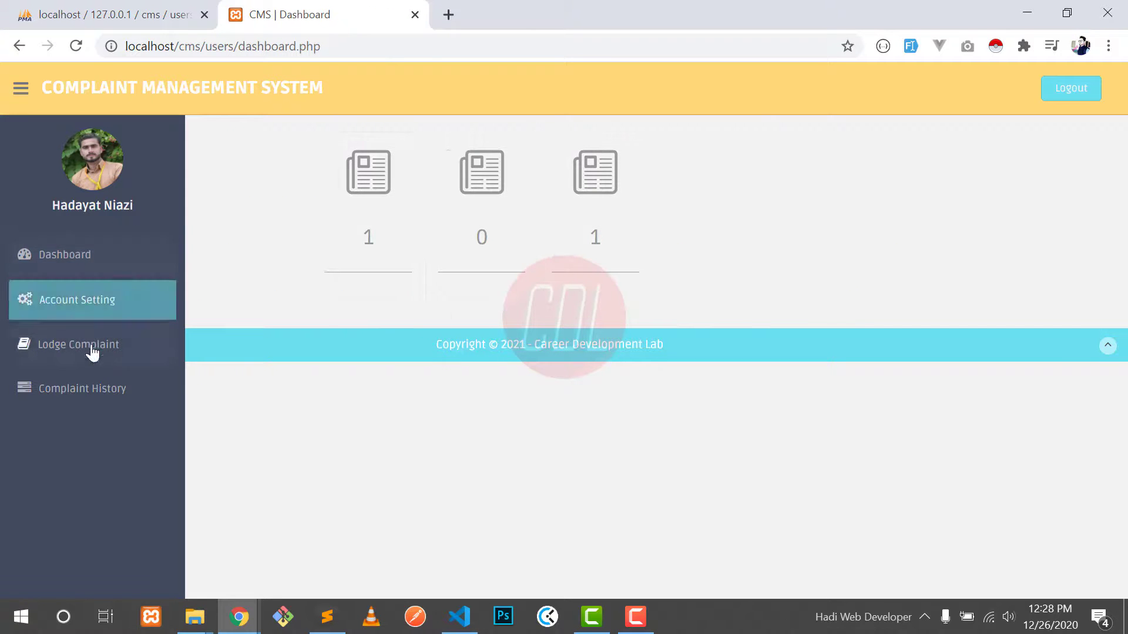
Step: In the admin panel, open complaint 25 from the Not Process Yet complaints list
mouse_move(238, 617)
click(461, 527)
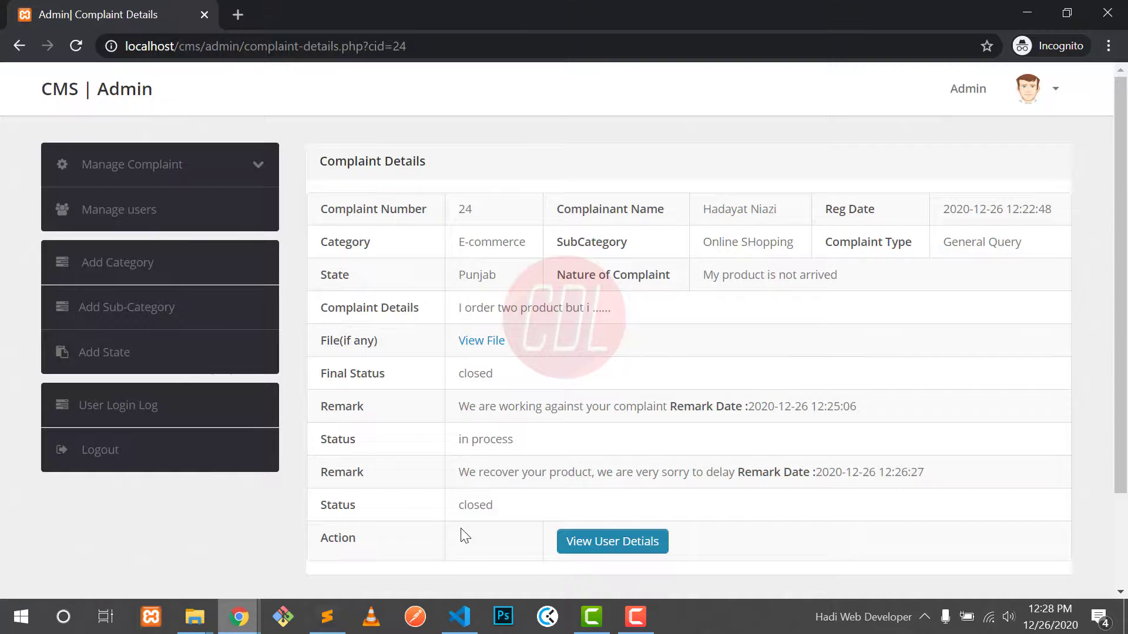
click(160, 169)
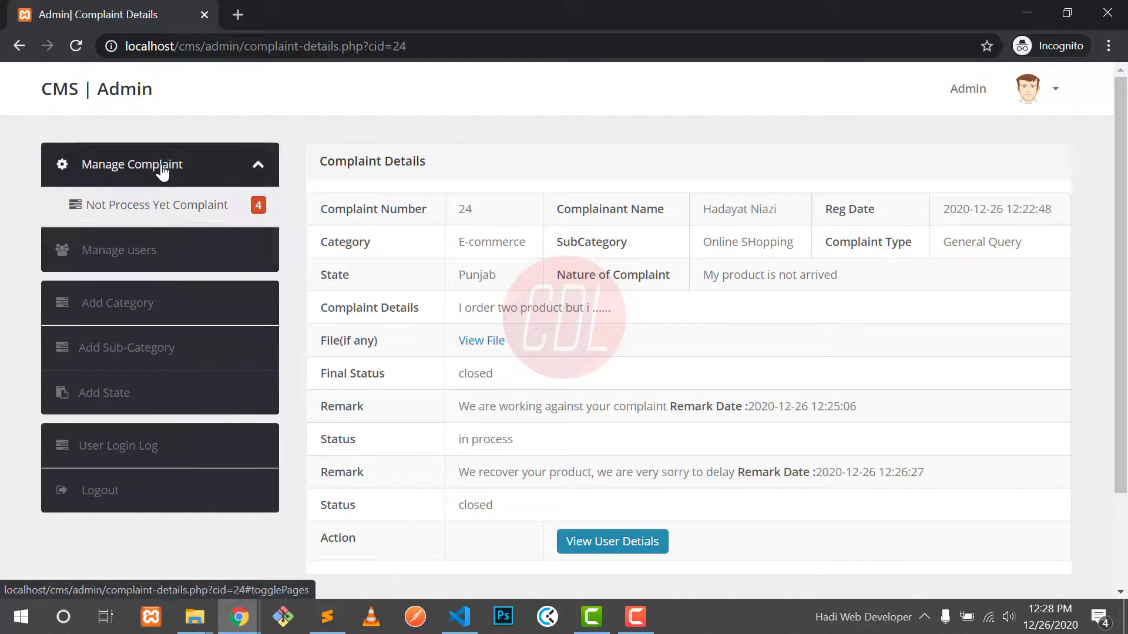
click(144, 211)
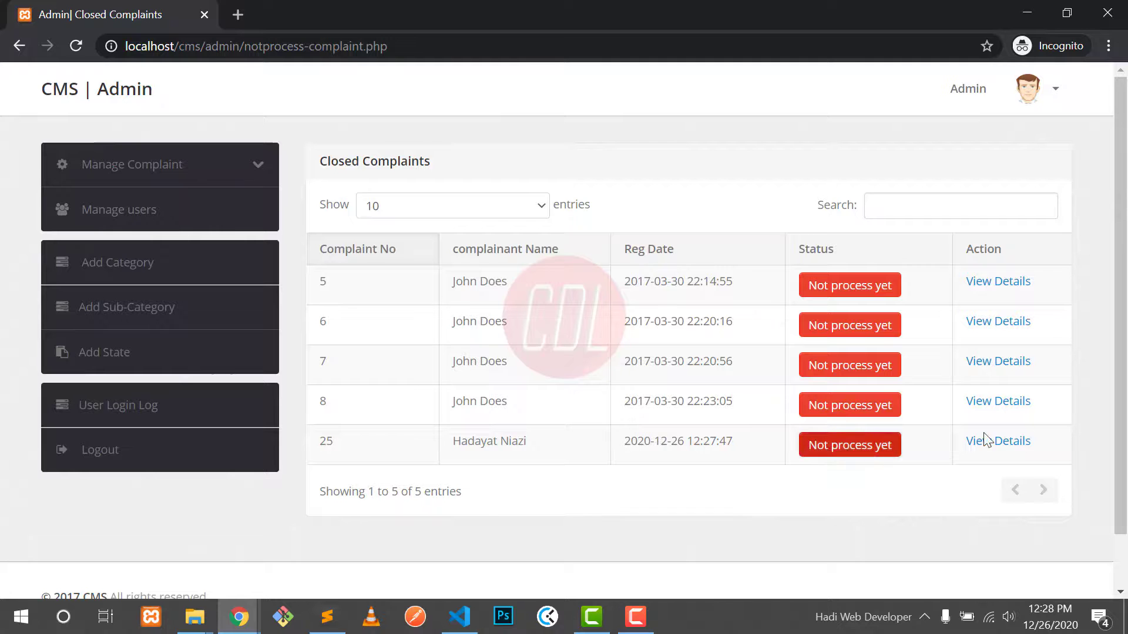
click(1002, 448)
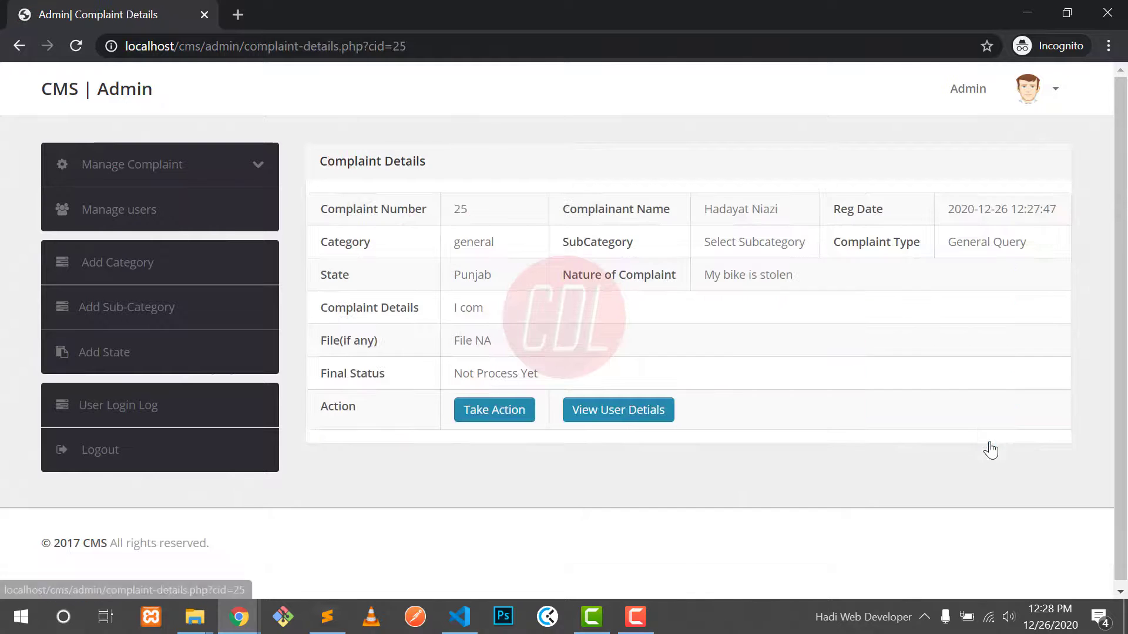
Step: Set complaint 25 to In Process with the remark 'Working on it'
click(495, 410)
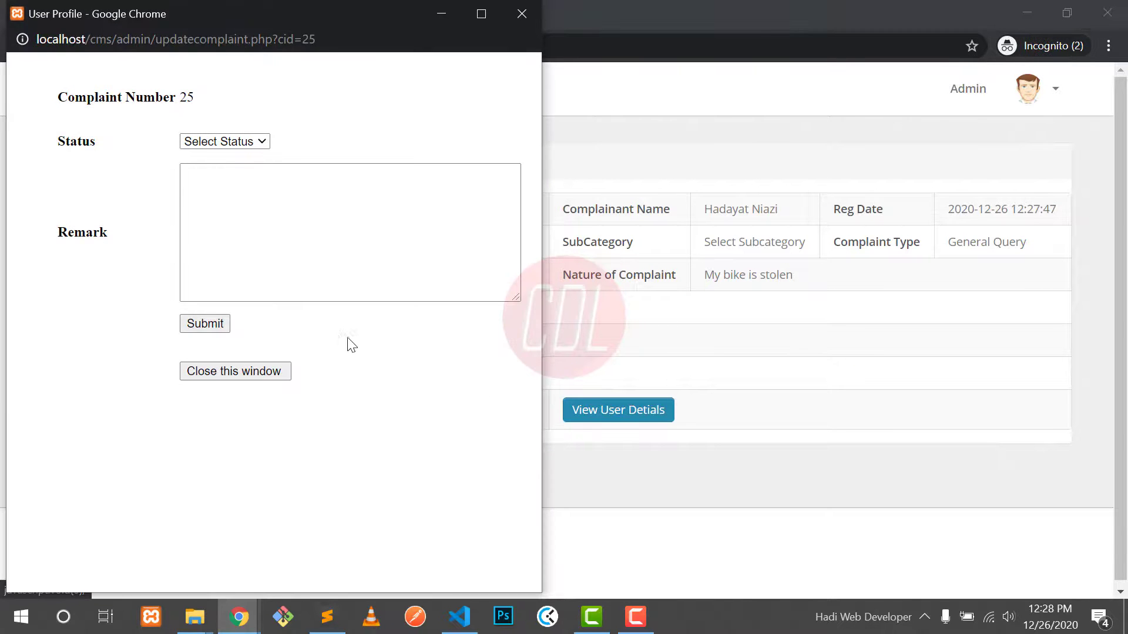
click(227, 147)
click(214, 168)
click(260, 240)
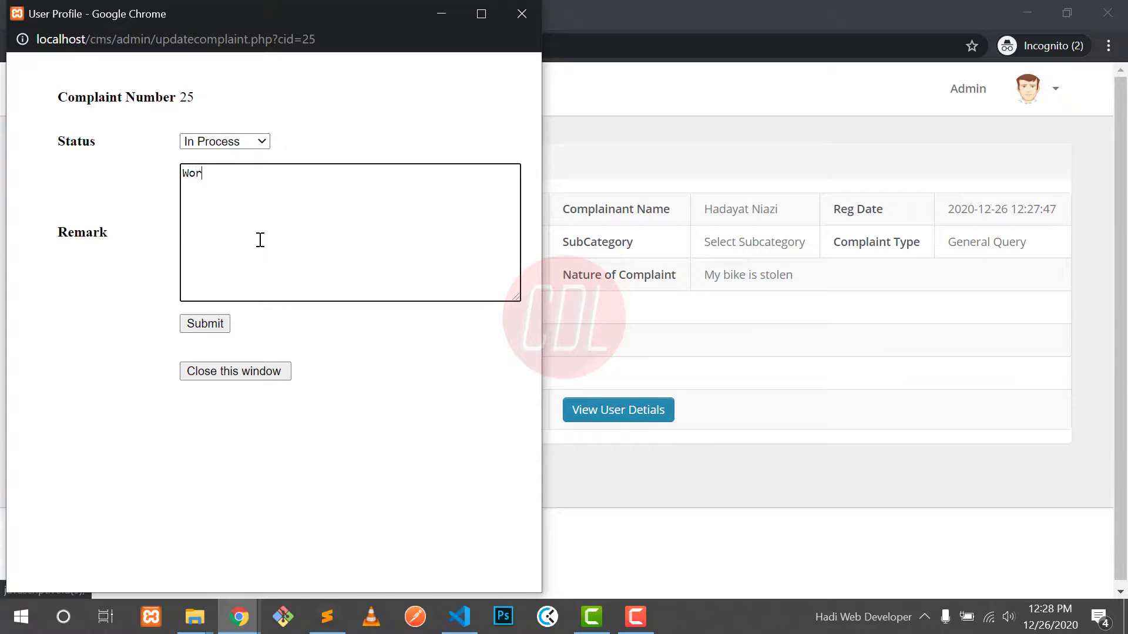
click(204, 323)
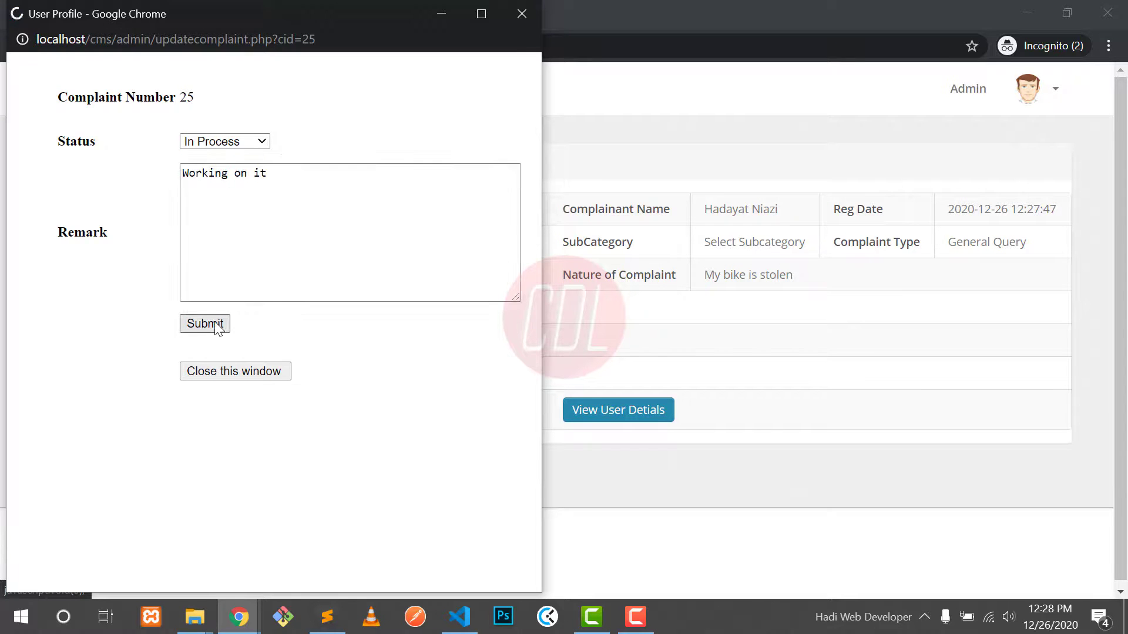
click(425, 136)
click(247, 373)
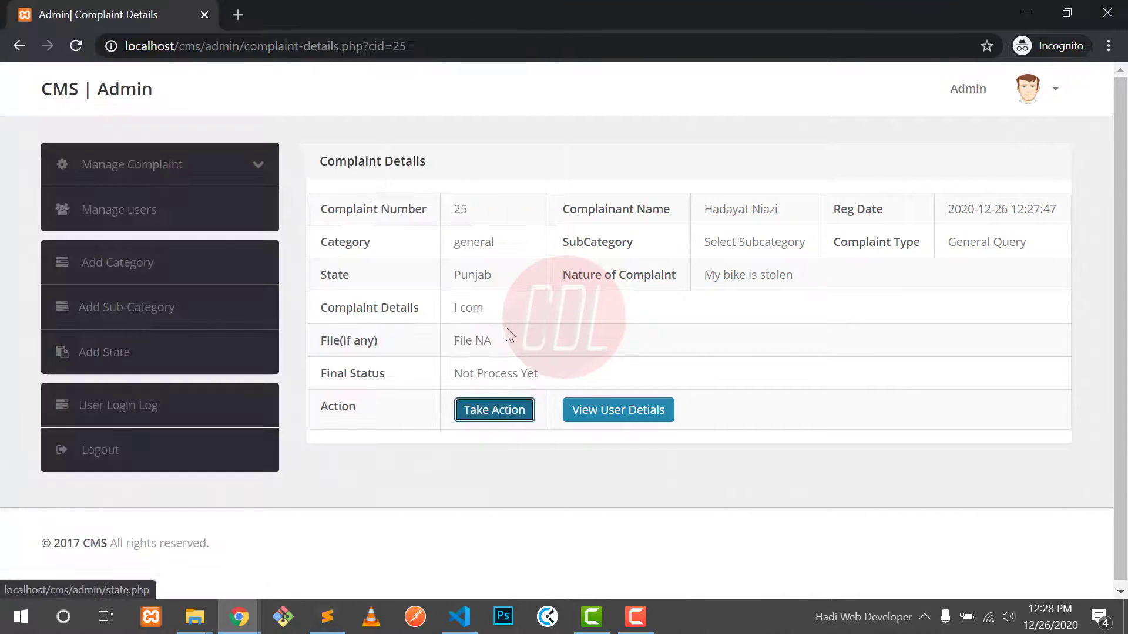
drag(464, 406, 513, 404)
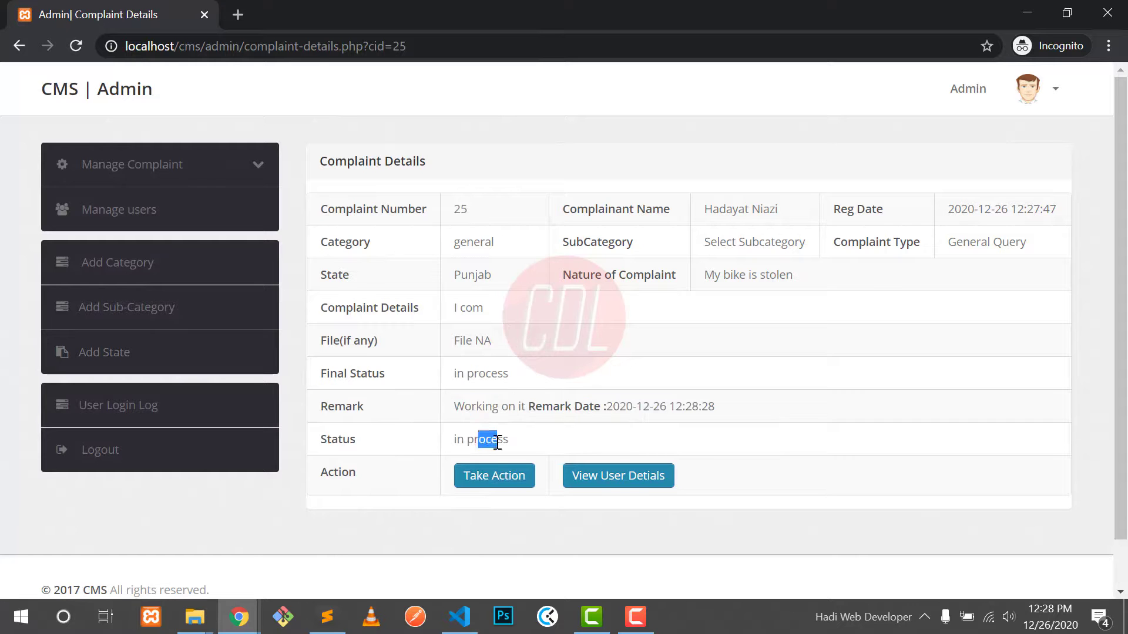
mouse_move(239, 617)
click(177, 585)
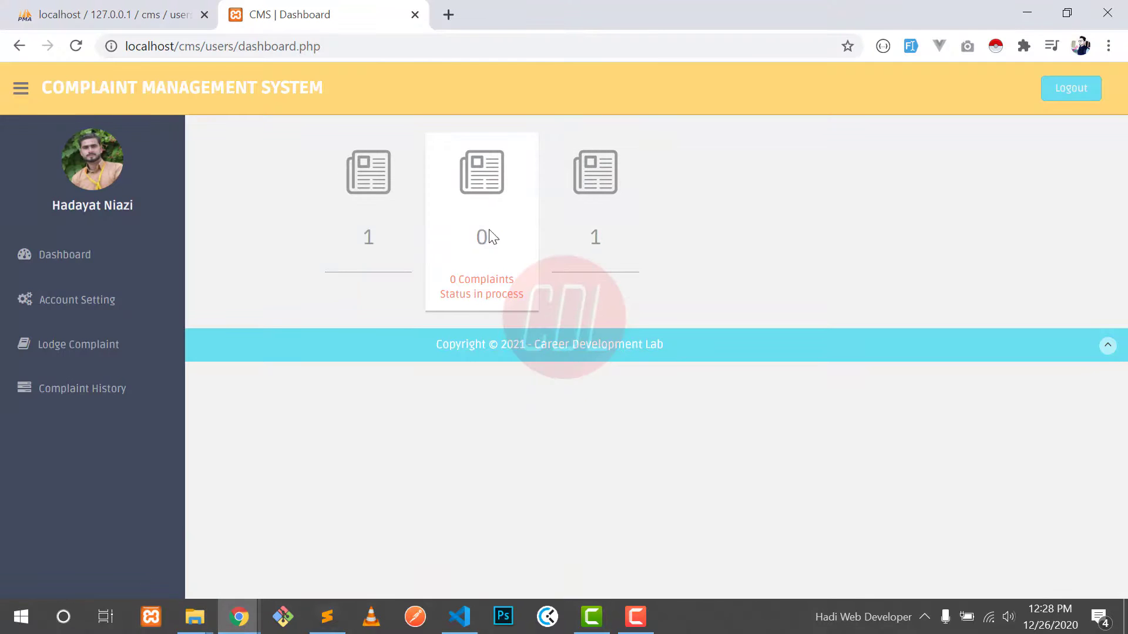
Step: Refresh the dashboard and go to the profile photo update page
click(80, 47)
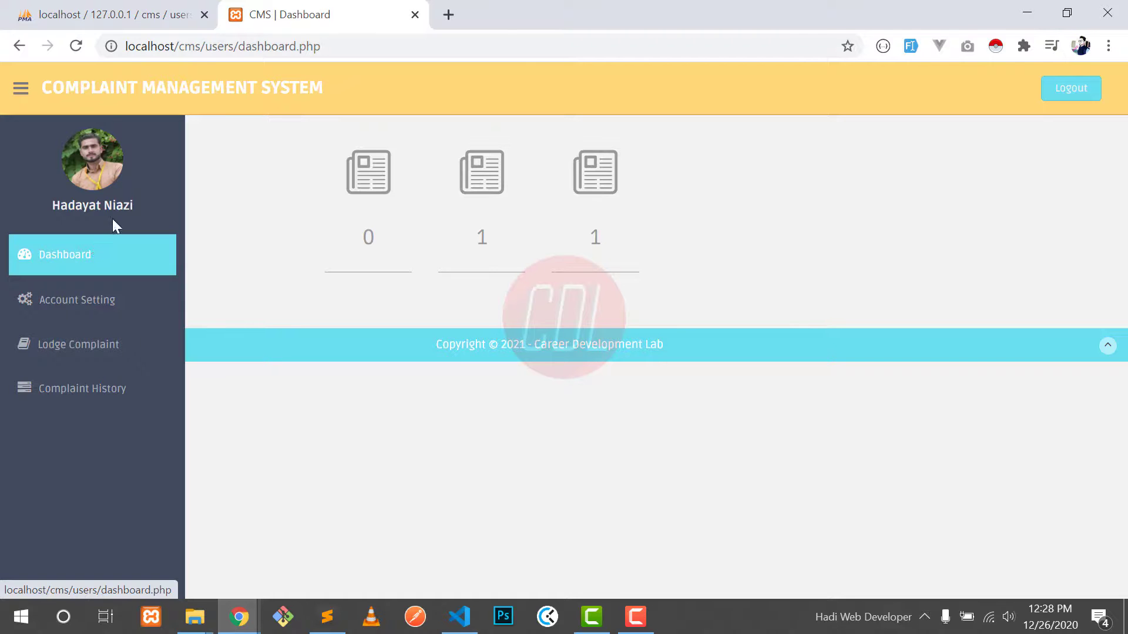
click(99, 172)
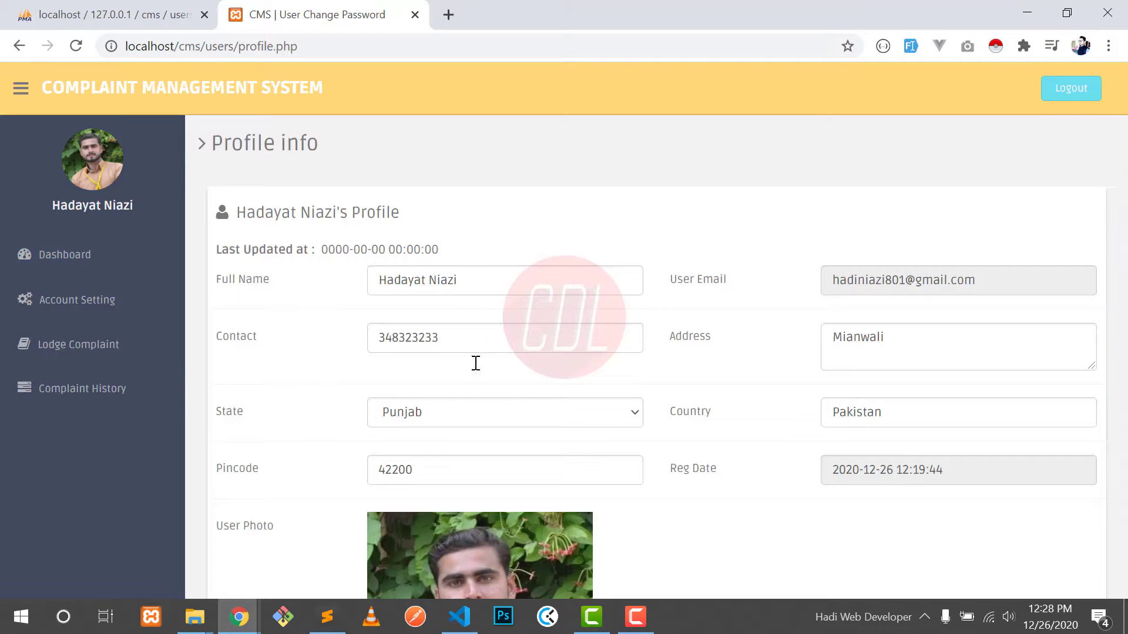
scroll(476, 363, down, 3)
click(144, 314)
click(108, 337)
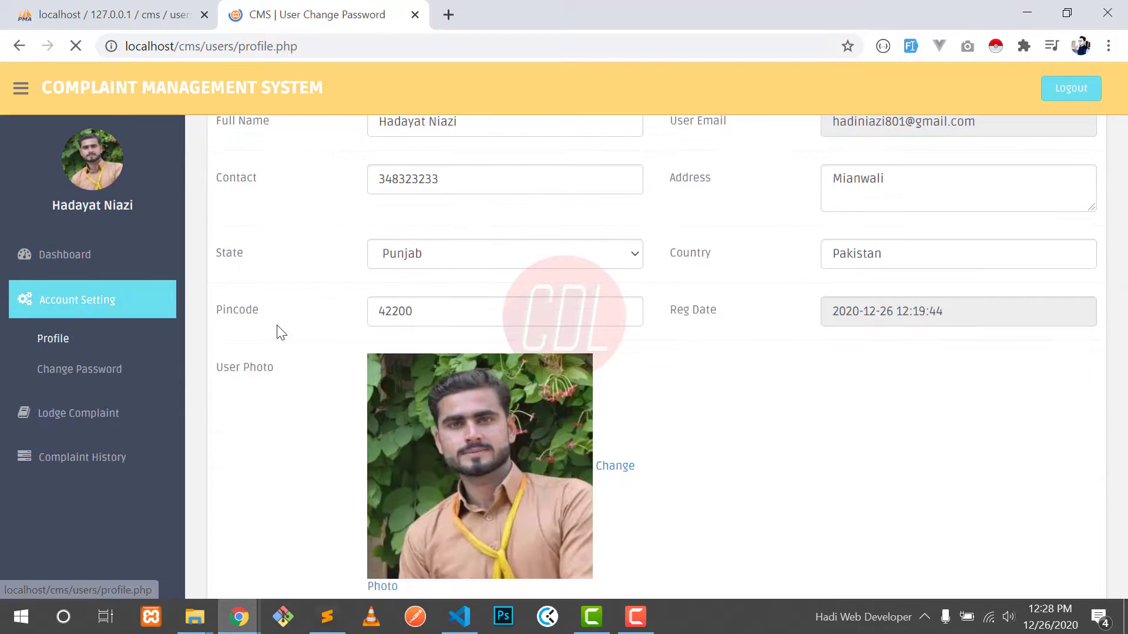
scroll(276, 343, down, 5)
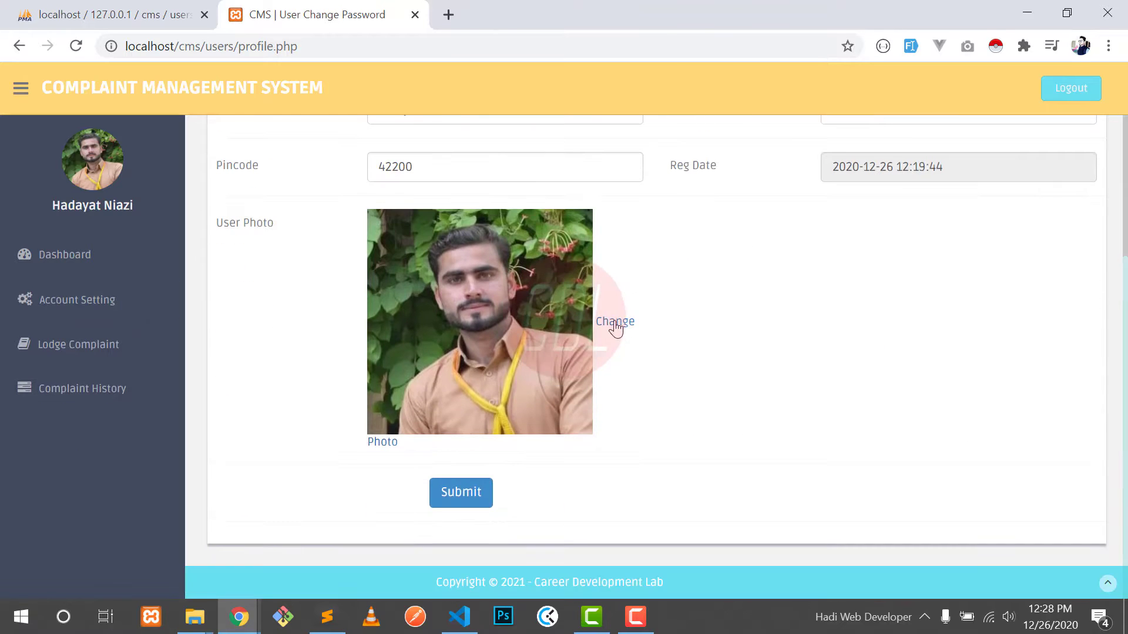
click(614, 322)
Step: Upload the last photo from the pictures folder as the new profile photo
click(408, 508)
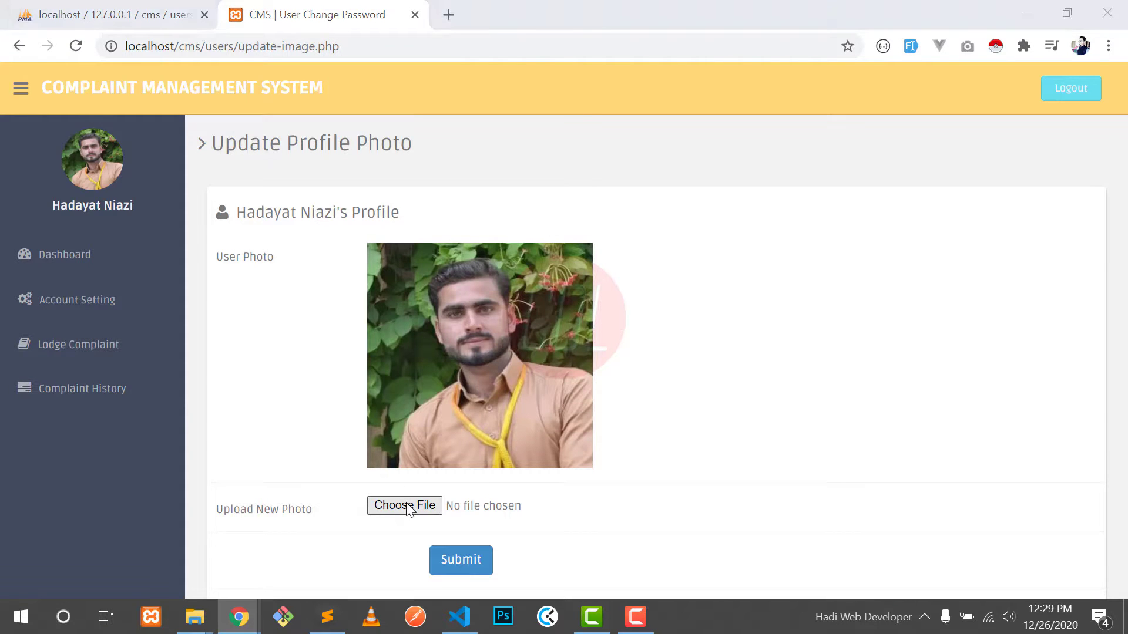
scroll(477, 299, down, 5)
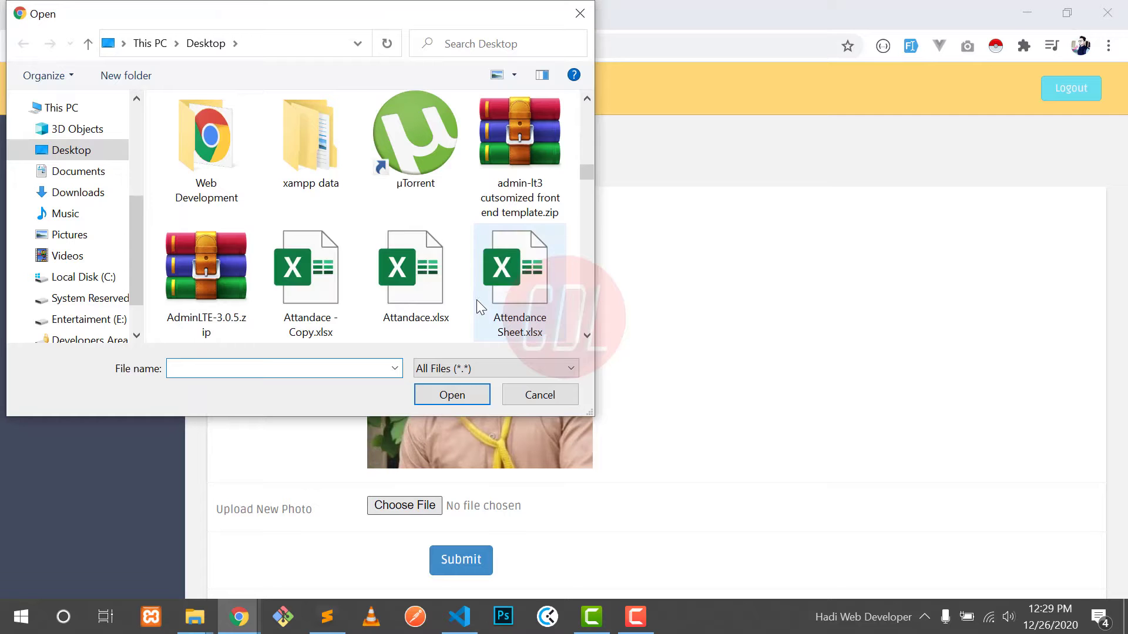
key(h)
key(Return)
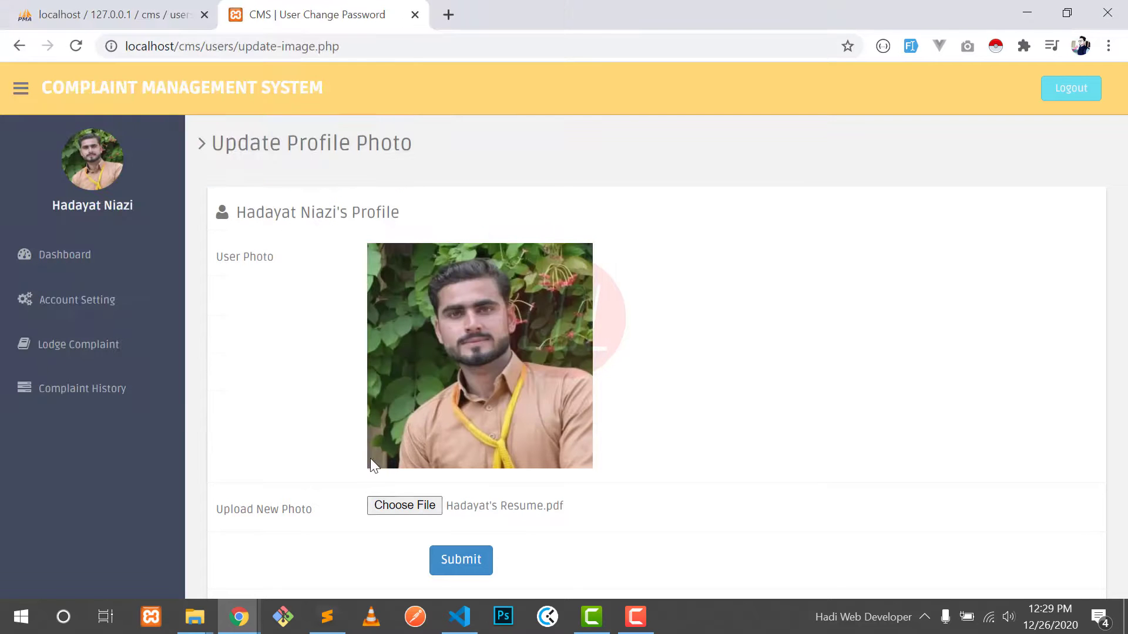
click(375, 501)
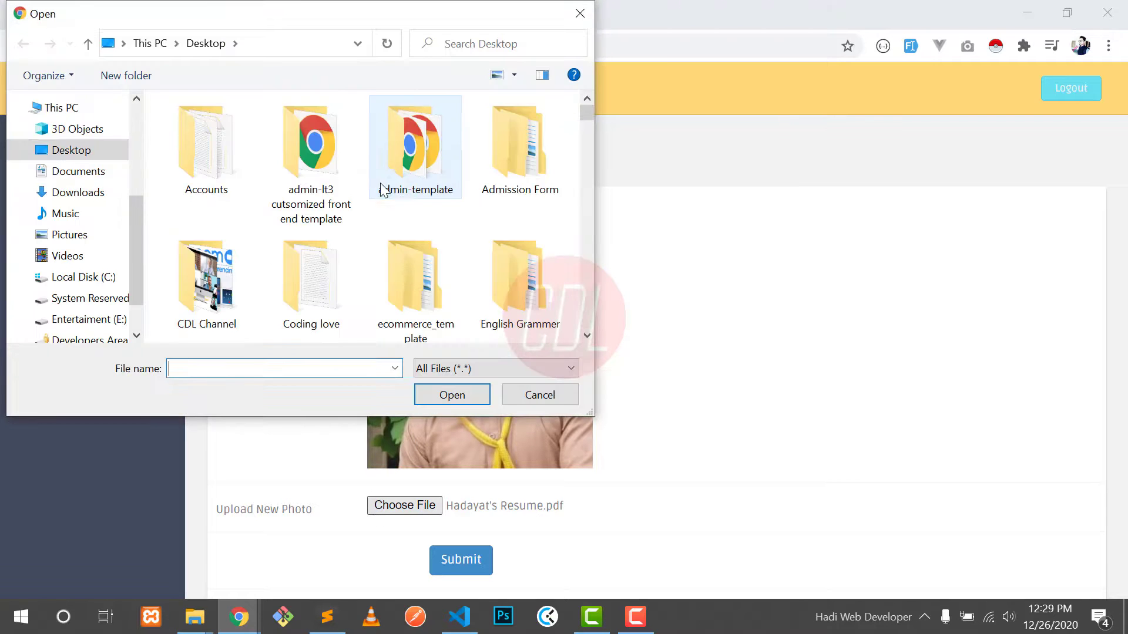
key(h)
key(Return)
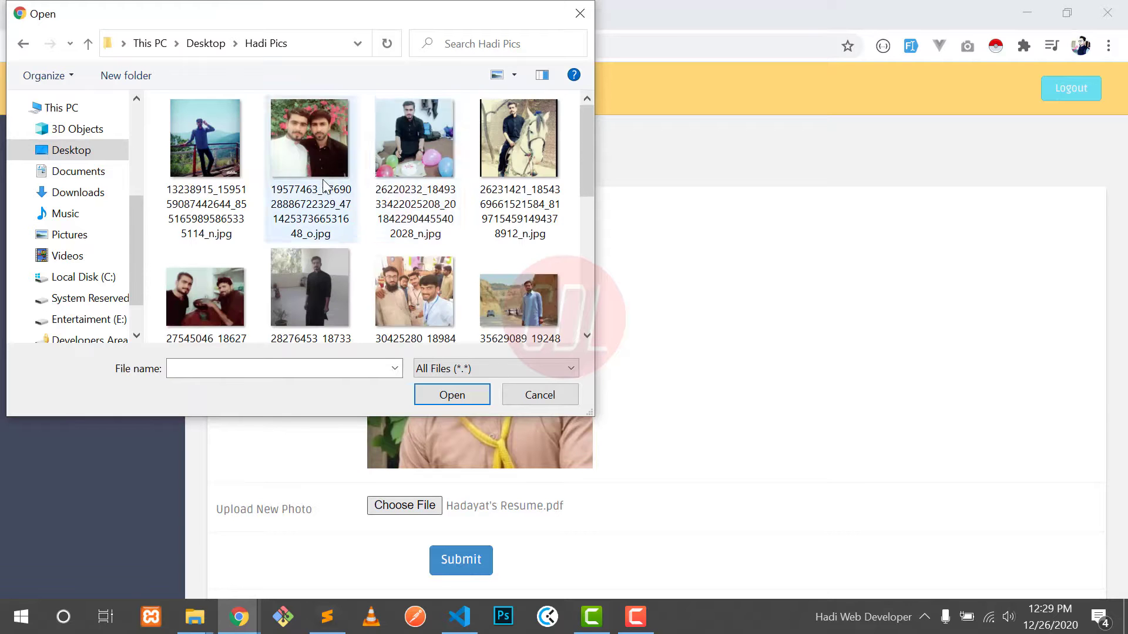
scroll(393, 182, down, 4)
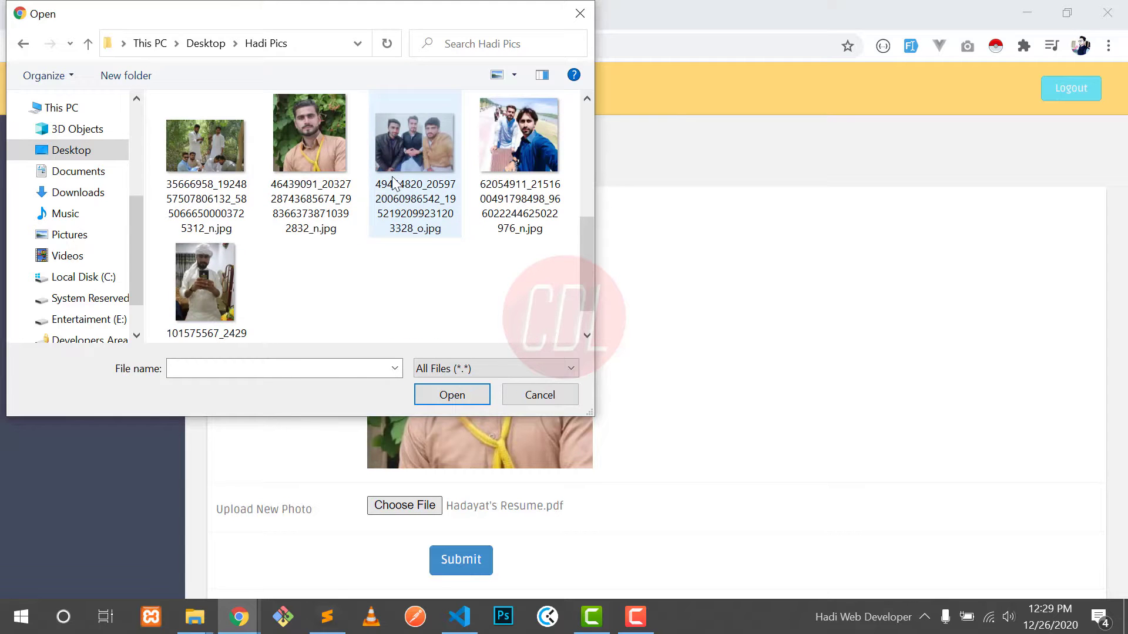
scroll(393, 184, down, 1)
click(205, 241)
click(452, 395)
click(453, 565)
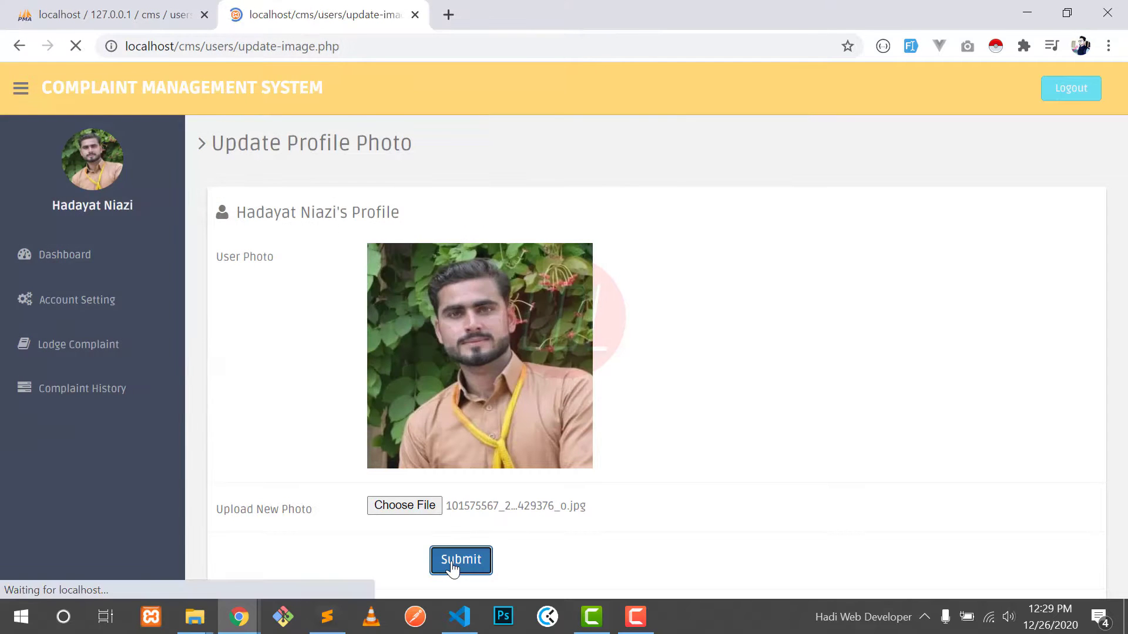
Step: Return to the user dashboard and log out
click(113, 254)
click(21, 89)
click(22, 89)
click(1064, 93)
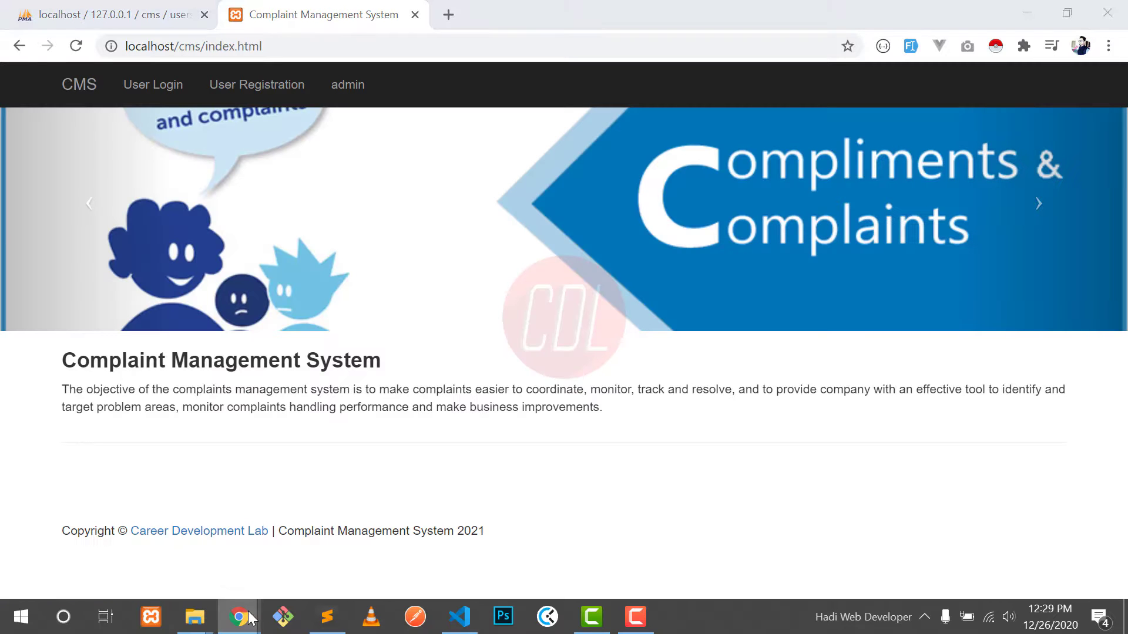
Step: In the admin window, review the user management list and the closed complaints list
mouse_move(239, 617)
click(421, 556)
click(176, 209)
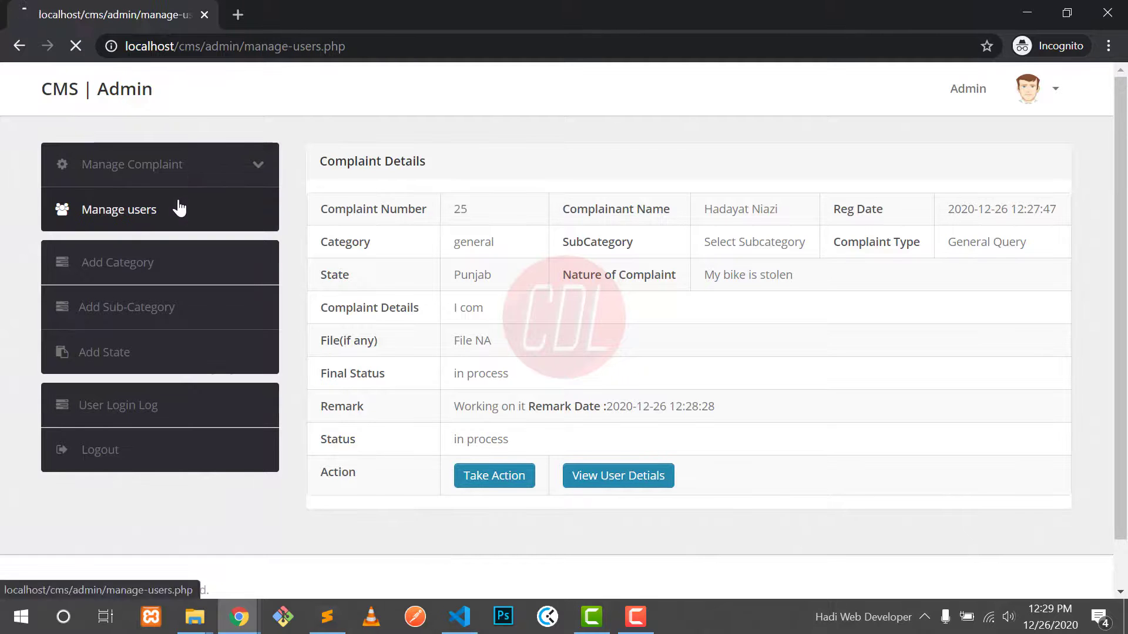
click(212, 169)
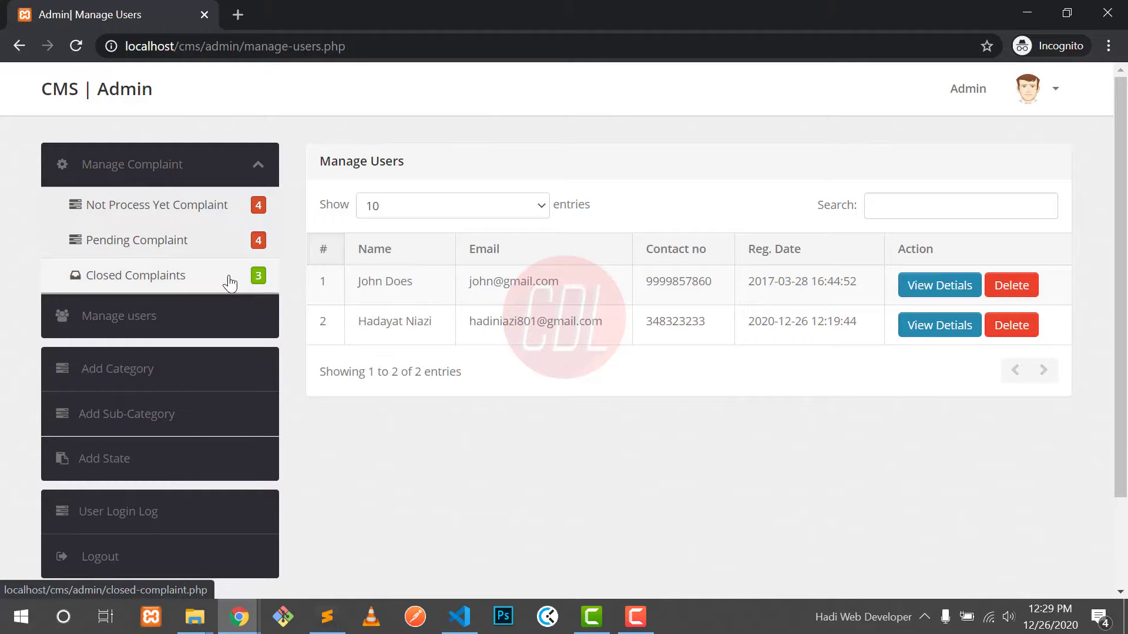
click(227, 280)
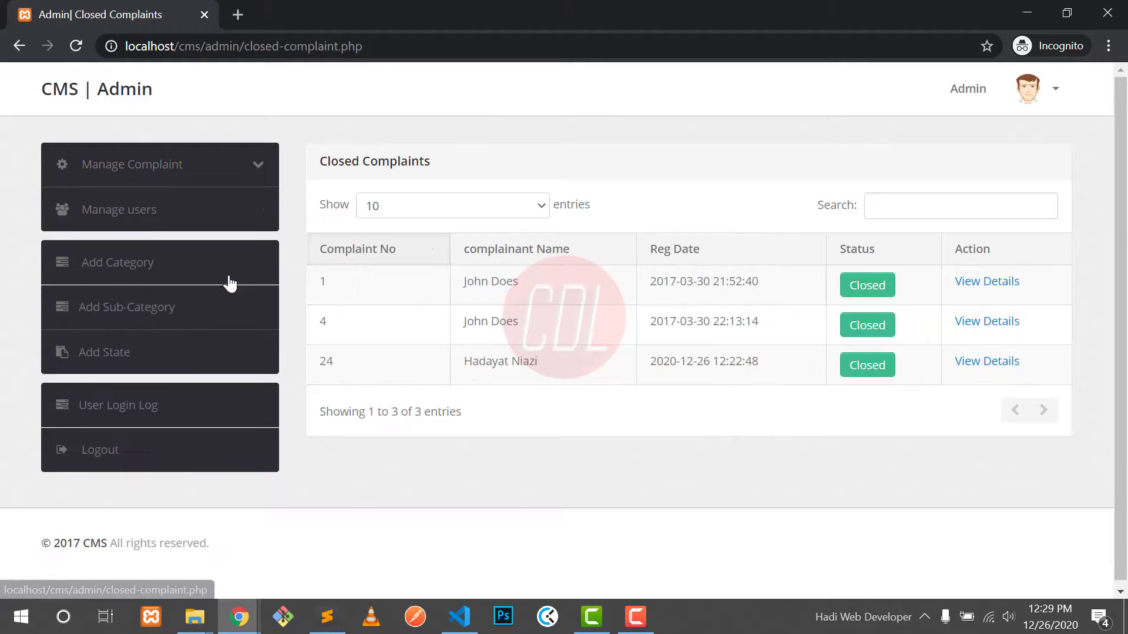
click(187, 212)
Step: Inspect the second user's profile details, then try a user search for 'Had'
drag(375, 282, 401, 283)
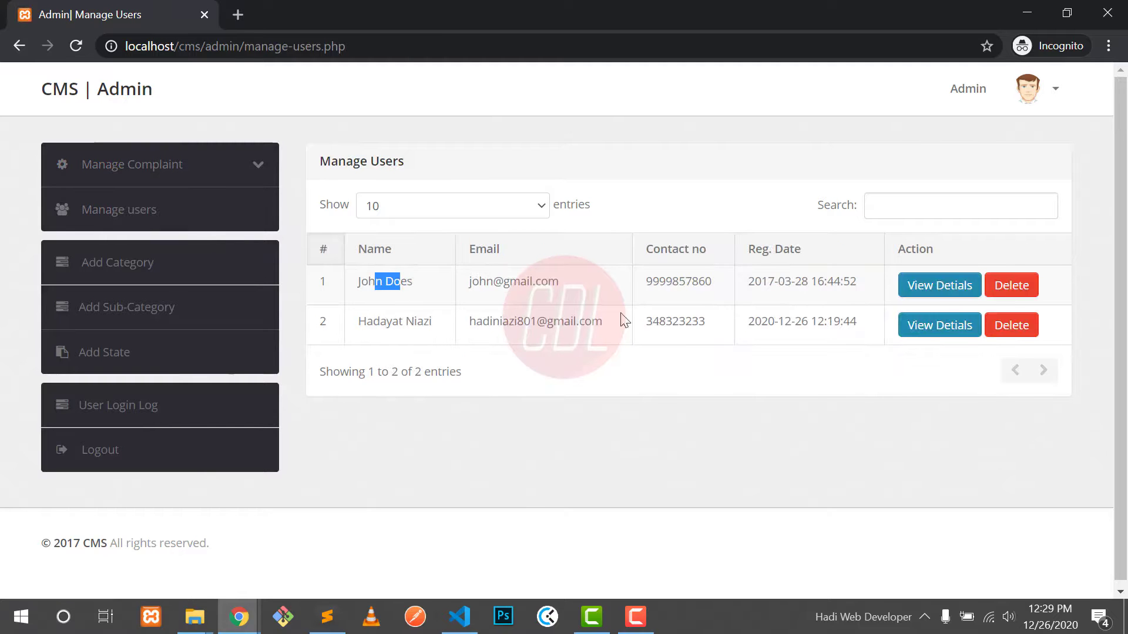
click(938, 325)
drag(279, 157, 327, 157)
click(348, 157)
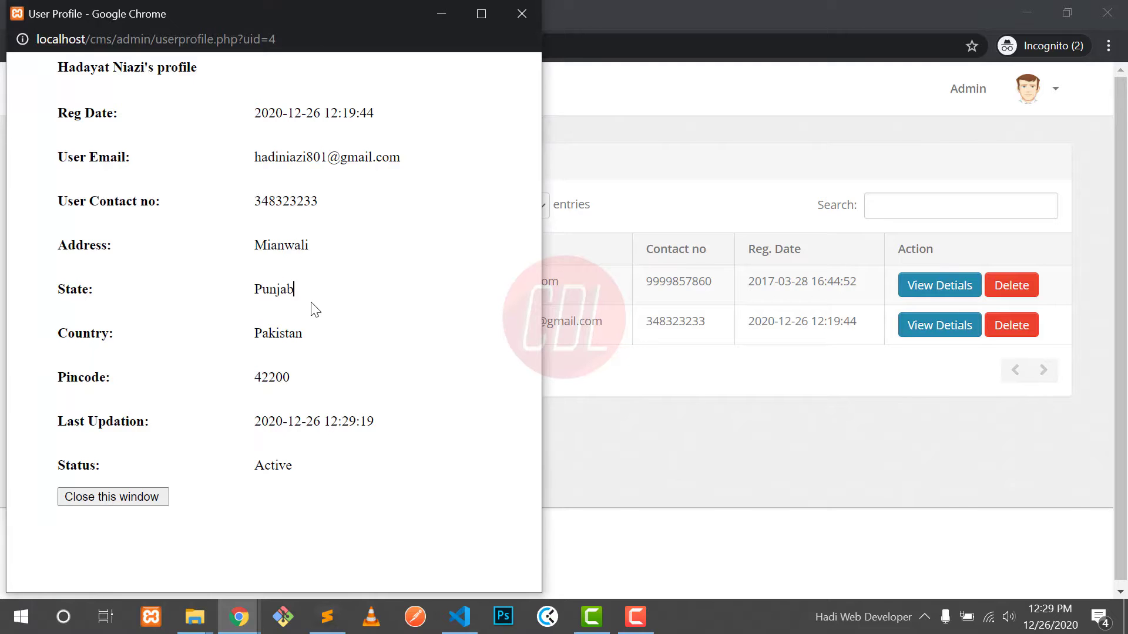
click(118, 496)
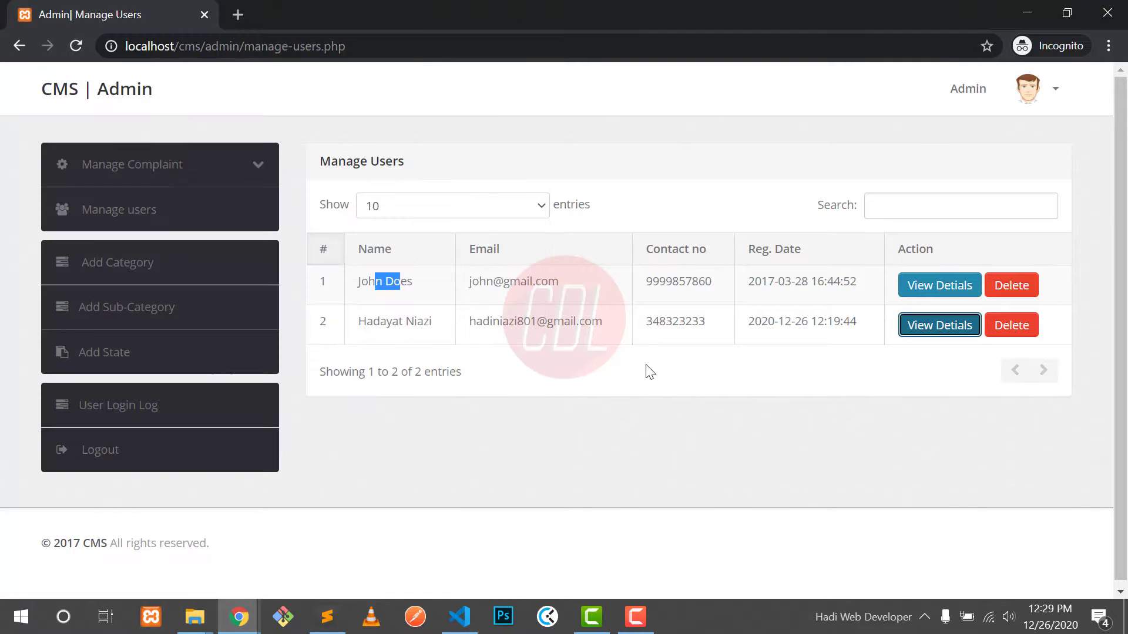
click(891, 210)
text(Had)
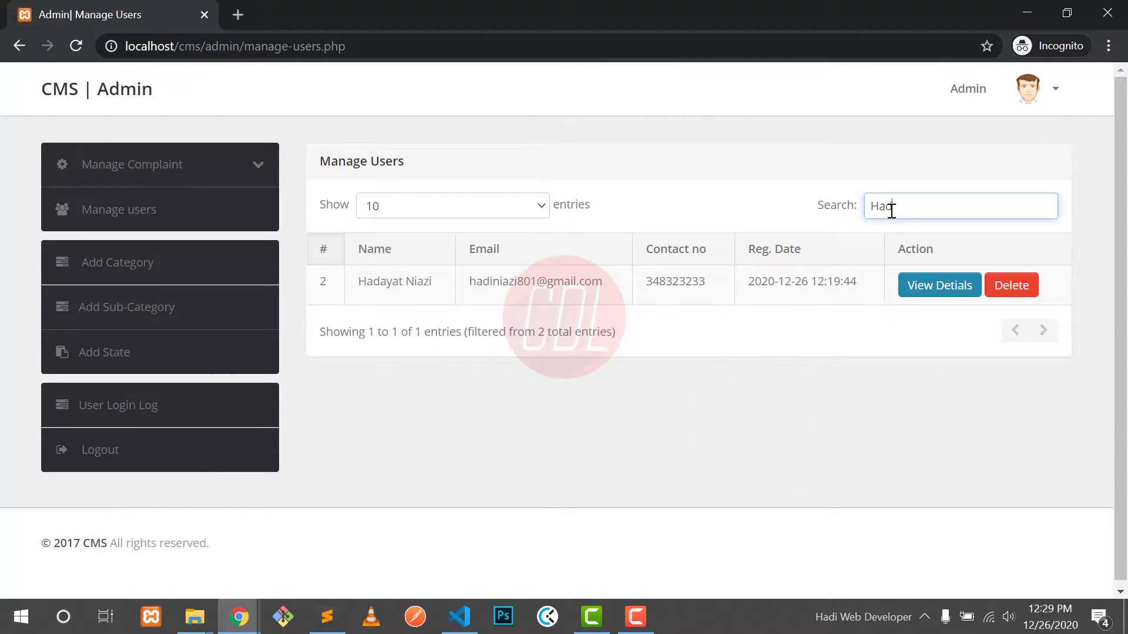
key(BackSpace)
key(BackSpace)
key(BackSpace)
key(BackSpace)
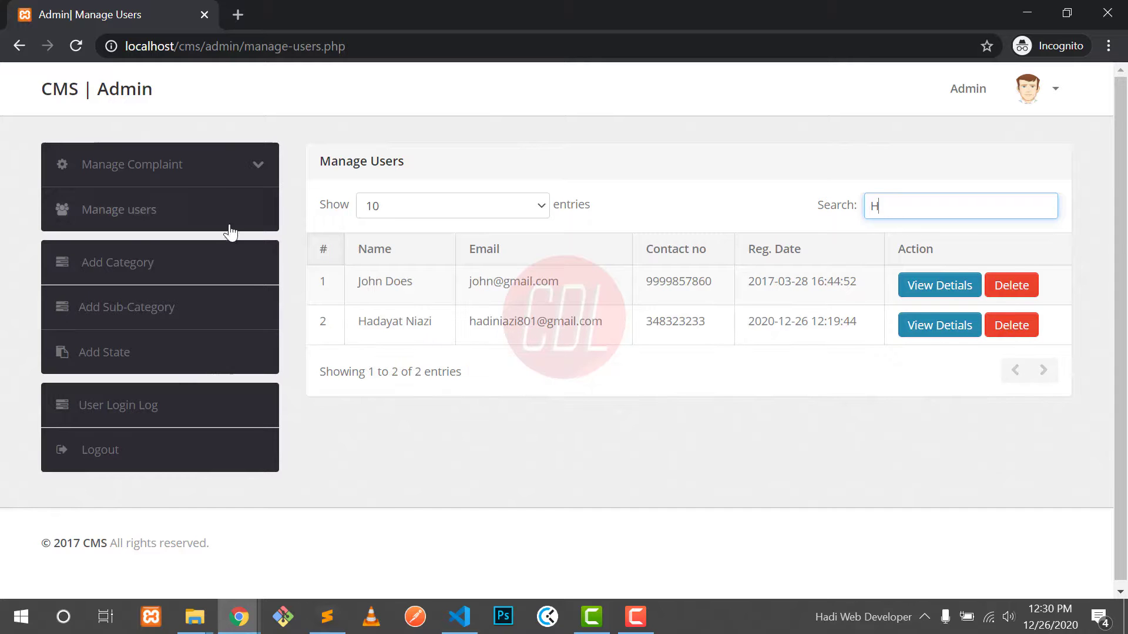
Step: Go to category management and review the existing E-commerce and general categories
click(146, 264)
click(551, 231)
scroll(371, 335, down, 3)
double_click(411, 423)
double_click(410, 456)
click(412, 457)
scroll(411, 457, up, 5)
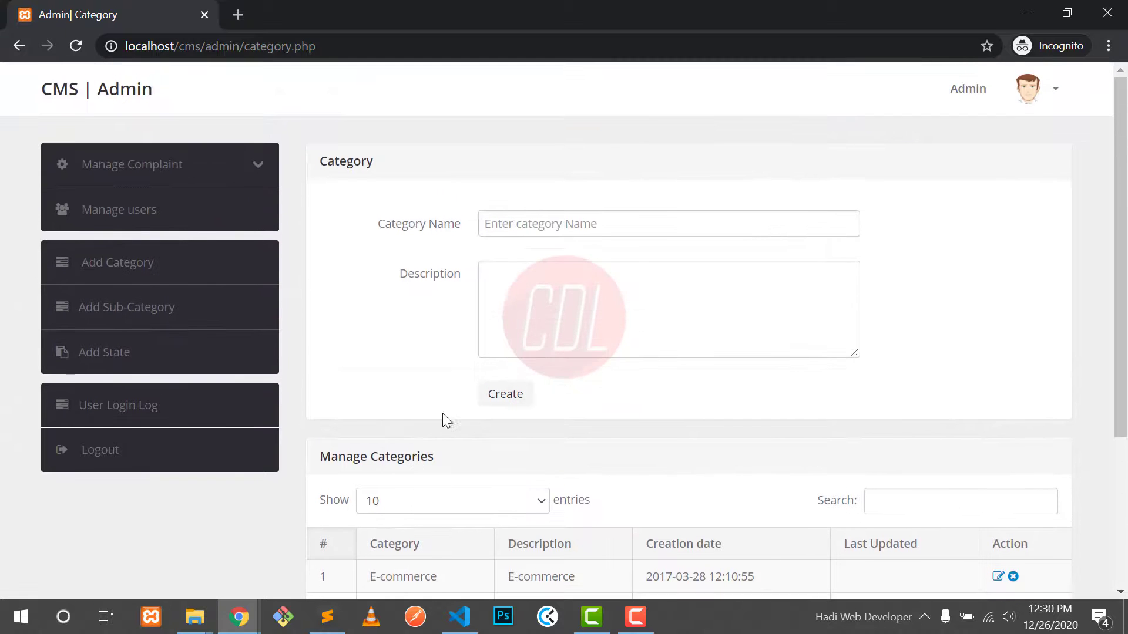
scroll(448, 409, down, 1)
Step: Create a new Computer Science category with a description
click(576, 179)
text(Computer Science)
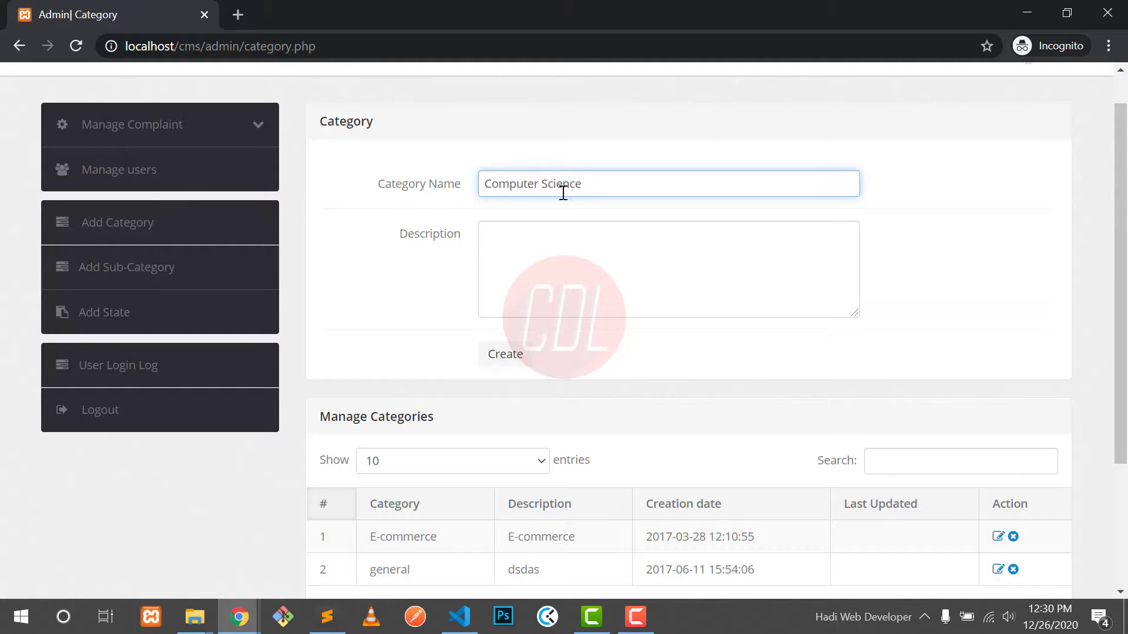
click(548, 244)
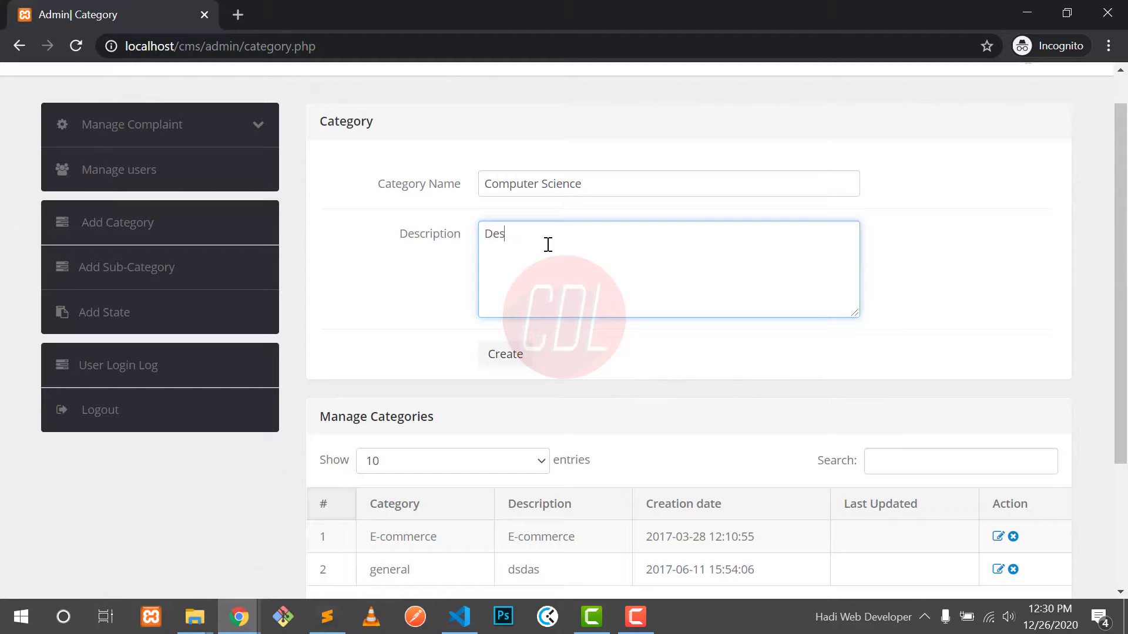
click(497, 366)
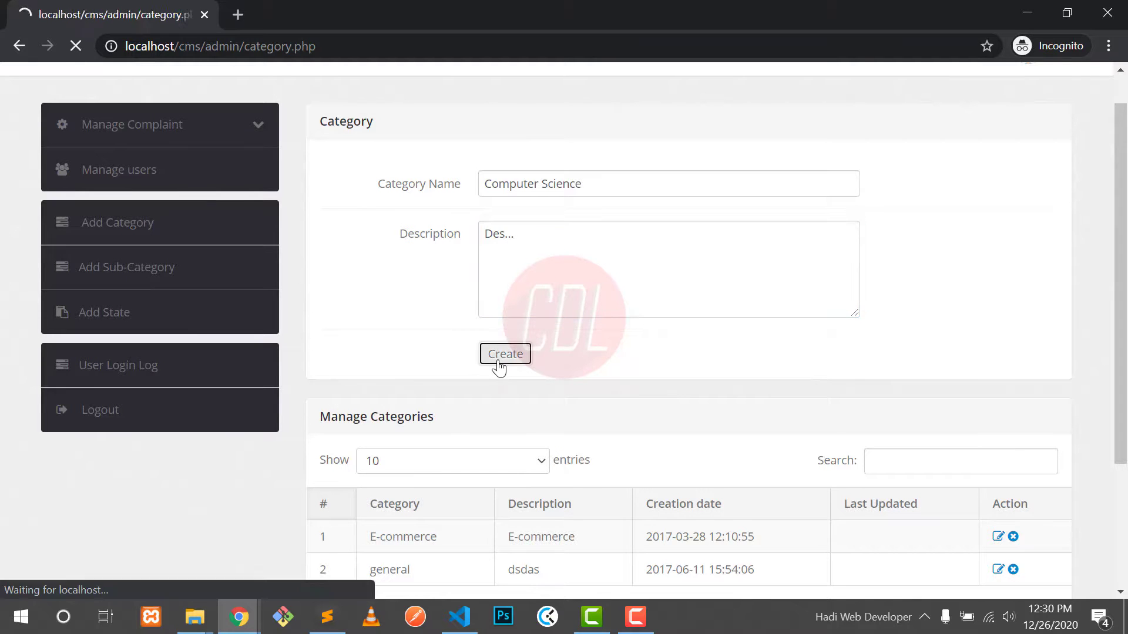
Step: Change the Computer Science category's description to 'Updated des' and save it
scroll(499, 368, down, 3)
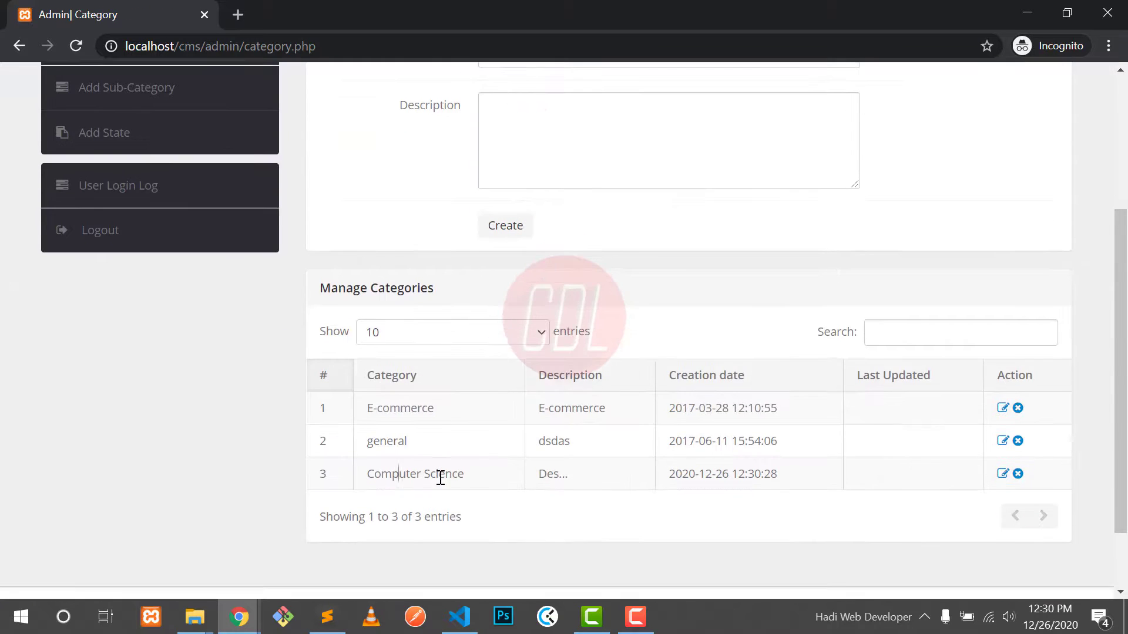
drag(699, 474, 733, 473)
click(734, 474)
click(1002, 473)
click(641, 307)
key(ctrl+a)
text(Upda)
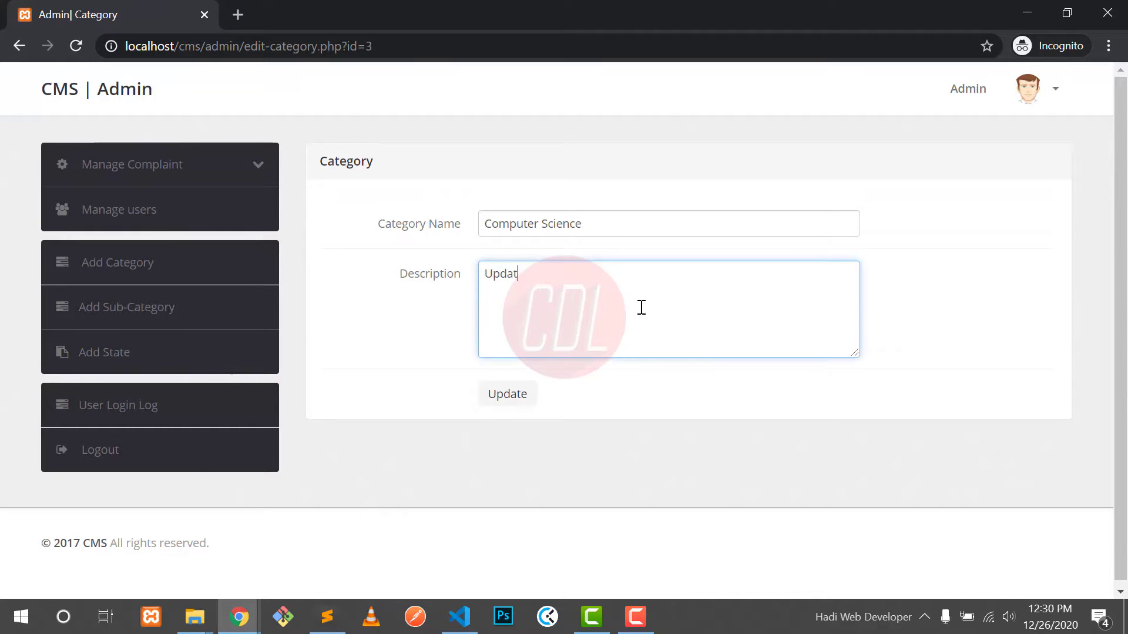
click(510, 396)
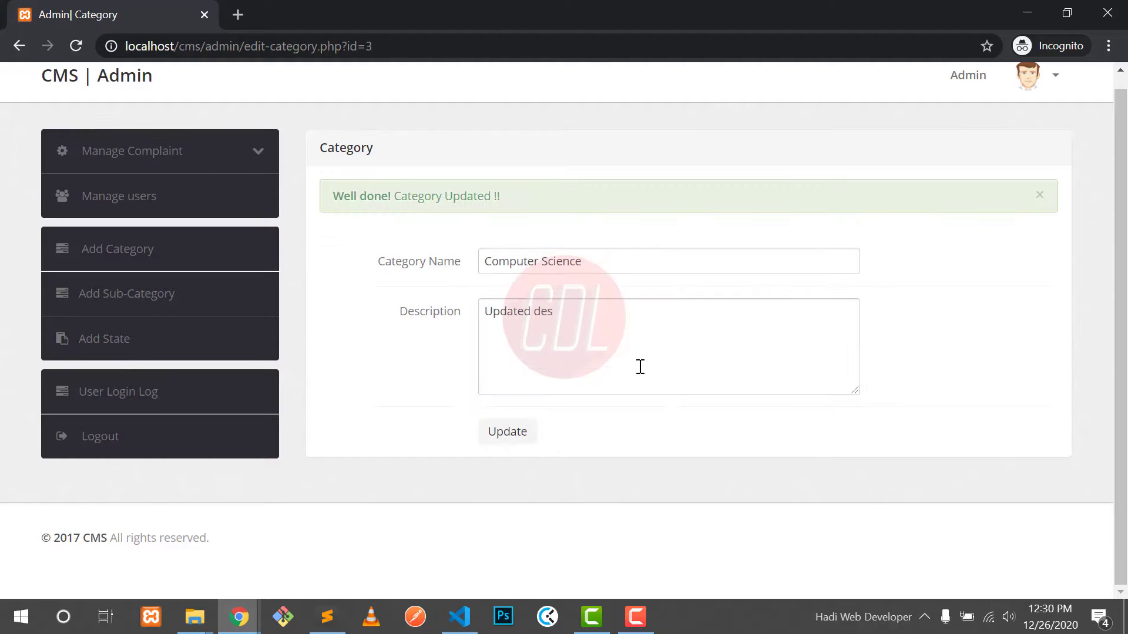
click(1039, 197)
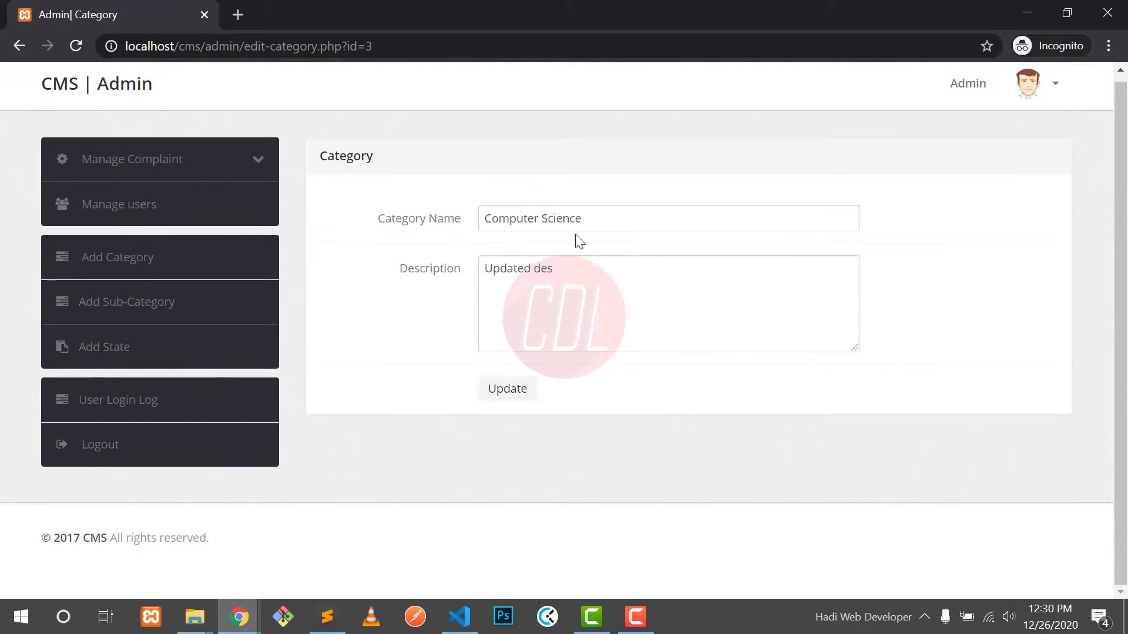
click(196, 259)
Step: Delete the general category, leaving E-commerce and Computer Science
scroll(573, 415, down, 3)
double_click(441, 463)
double_click(547, 463)
click(583, 462)
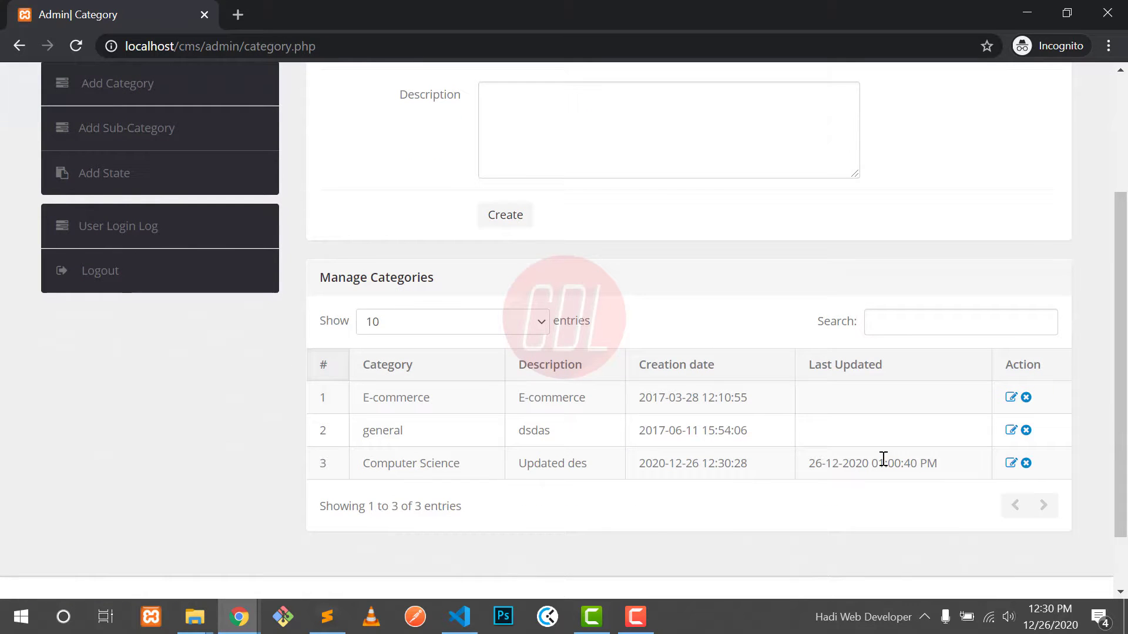
click(1026, 430)
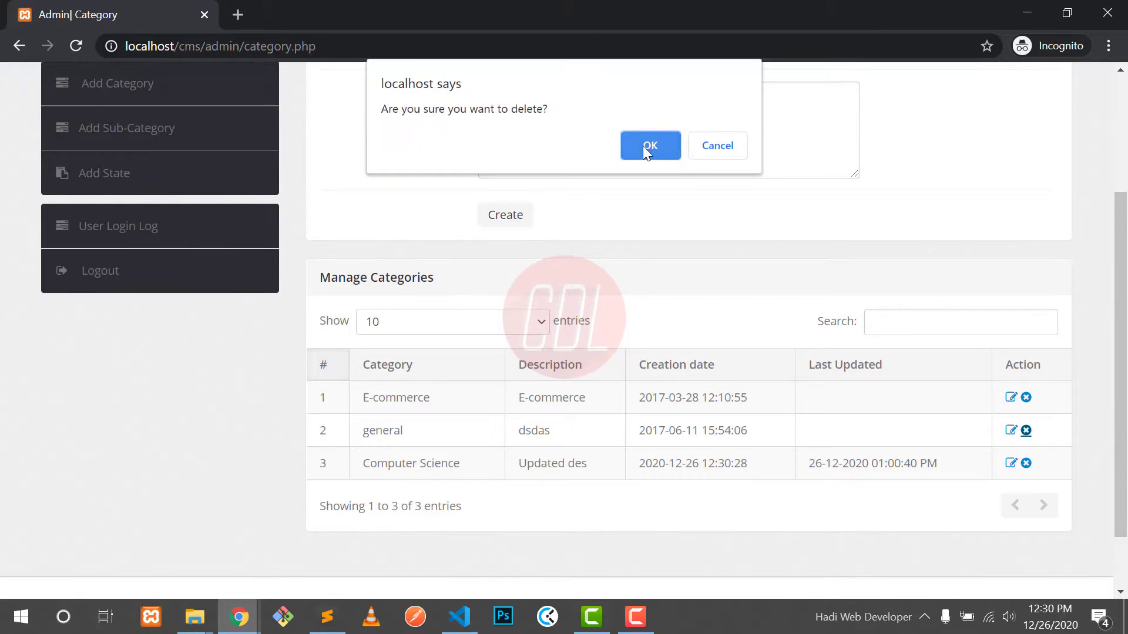
click(644, 147)
Step: Search the categories for 'comp', clear the search, and go to the Sub Category page
scroll(753, 385, down, 4)
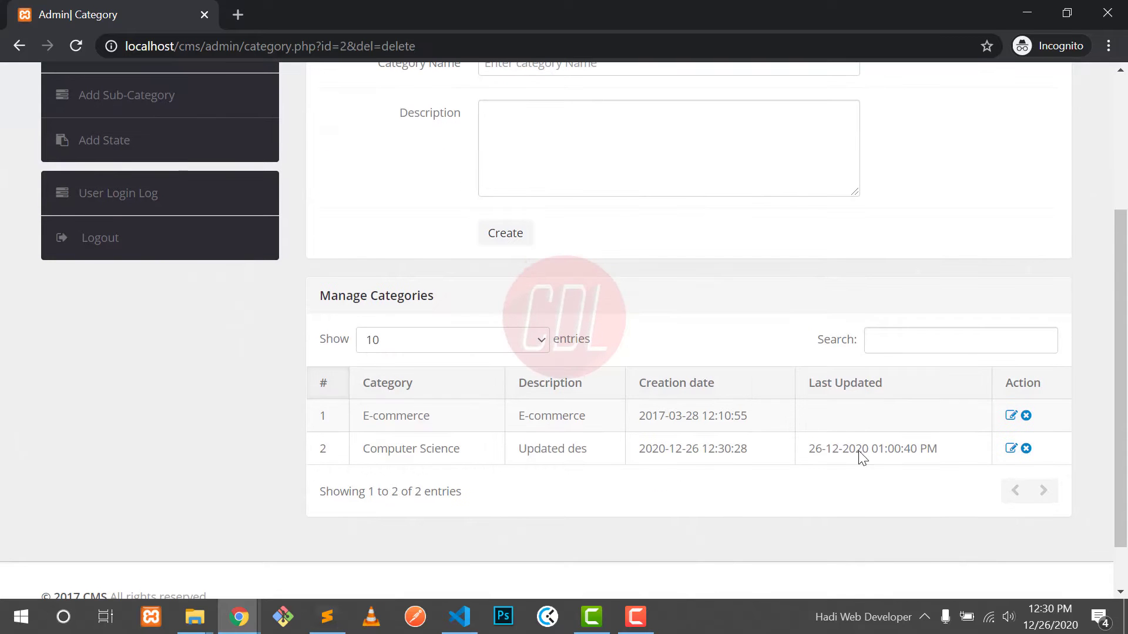
click(891, 348)
text(comp)
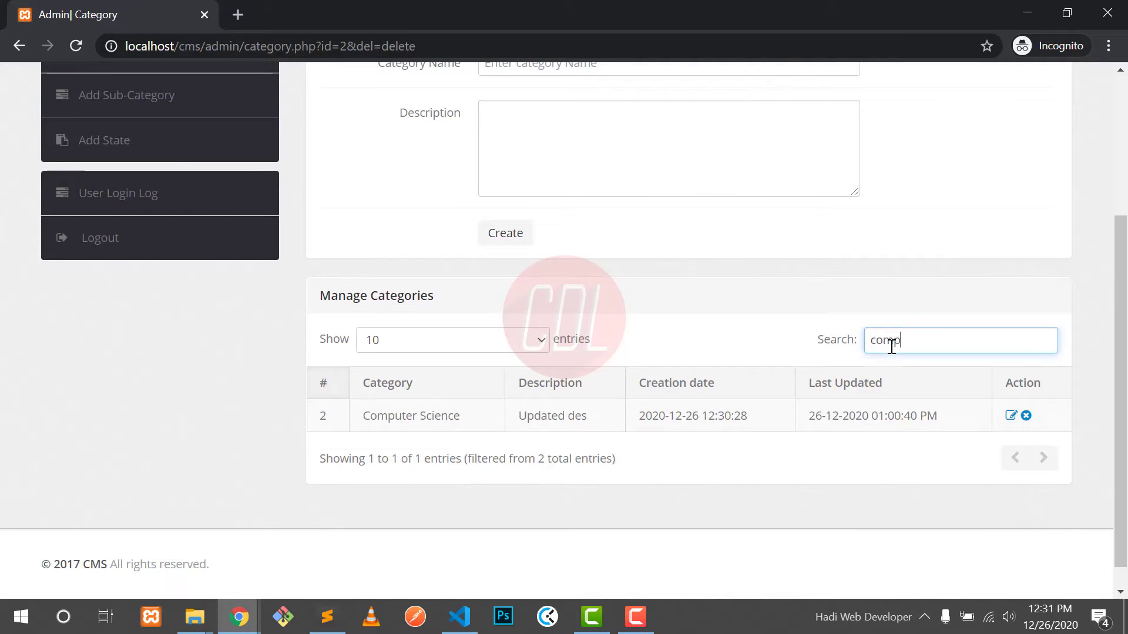
key(BackSpace)
key(BackSpace)
key(BackSpace)
key(BackSpace)
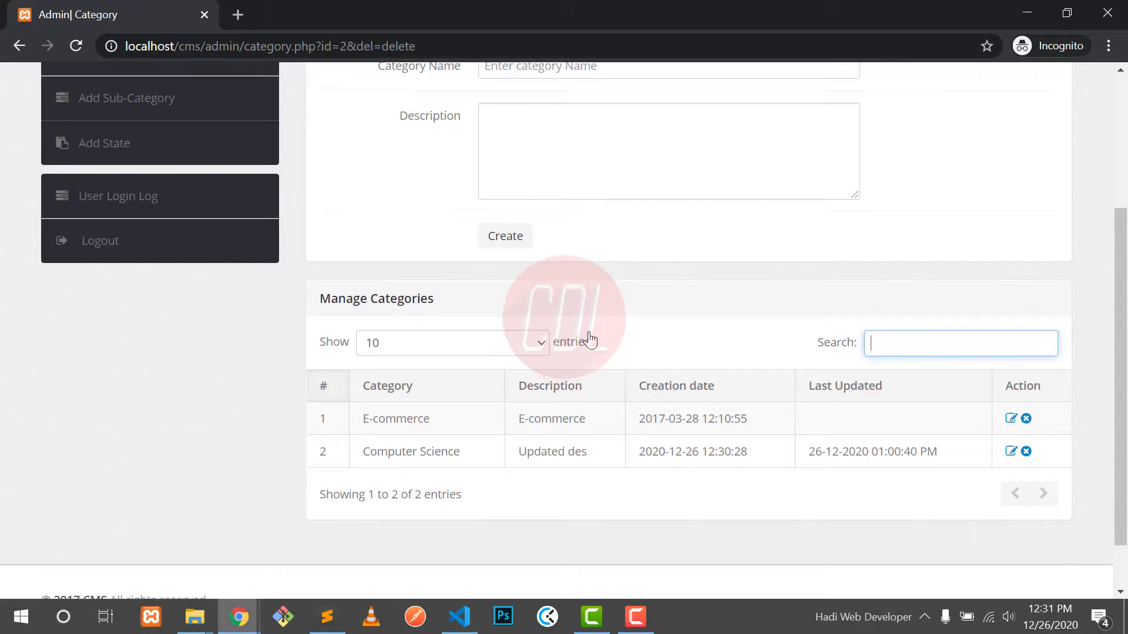
scroll(581, 329, up, 4)
click(166, 307)
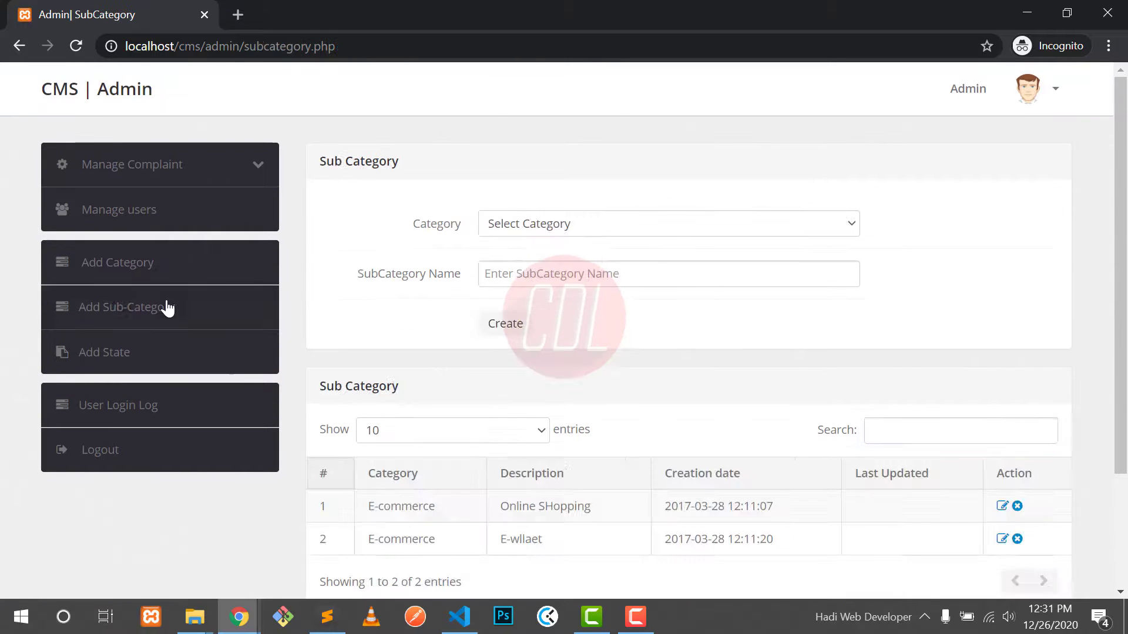
Step: Create an IT subcategory under the Computer Science category
click(498, 226)
click(538, 280)
click(523, 277)
text(IT)
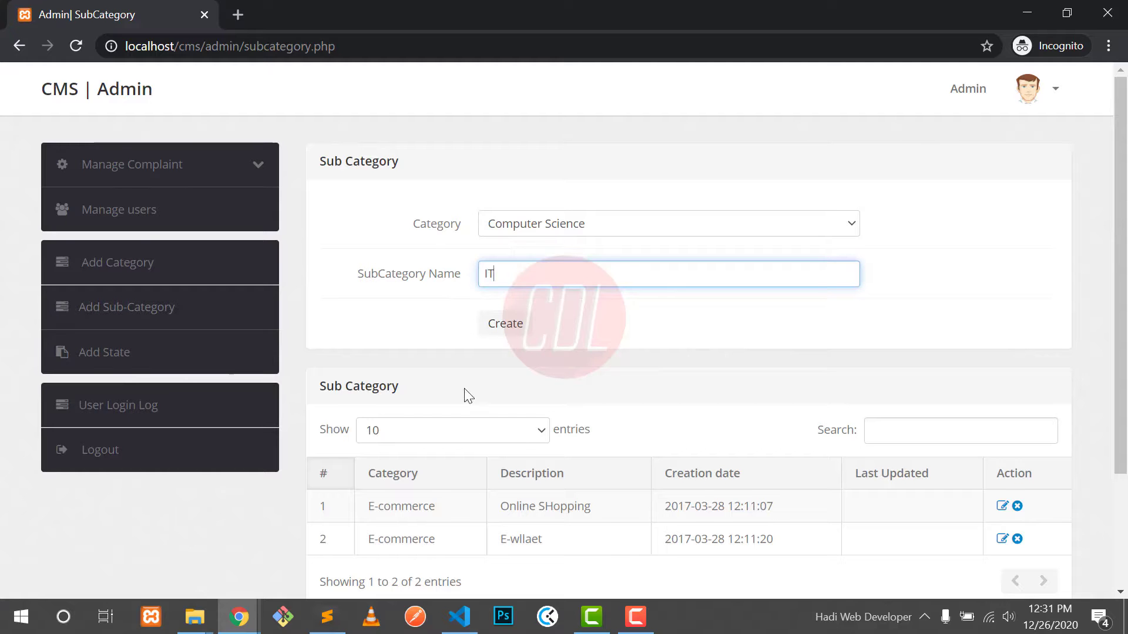
scroll(527, 453, down, 3)
click(501, 199)
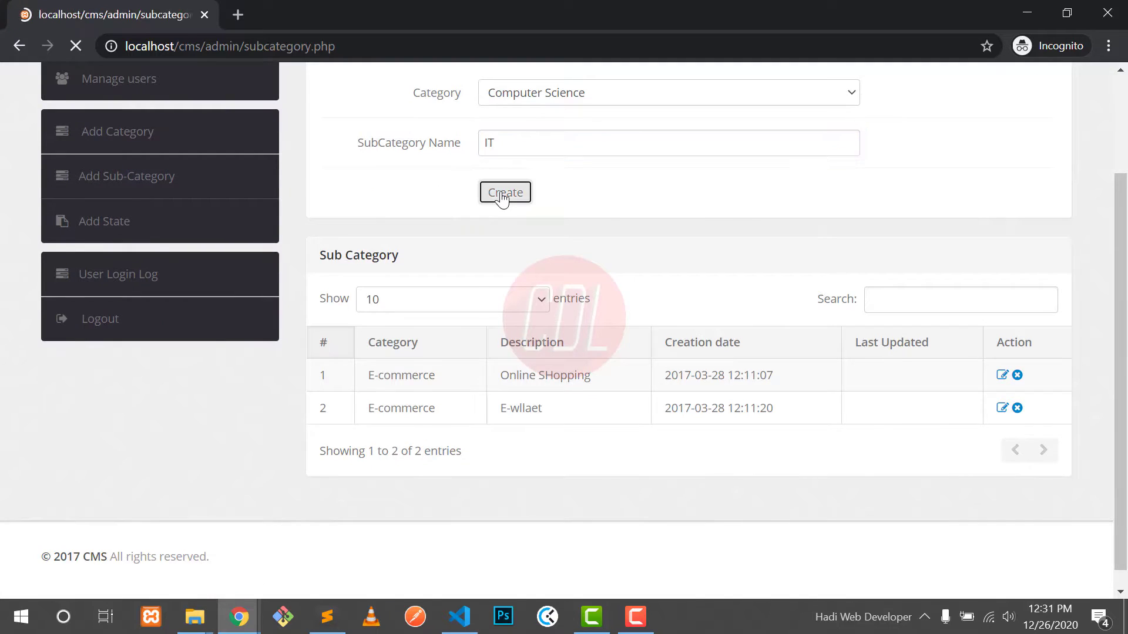
scroll(501, 200, down, 3)
drag(430, 434, 456, 434)
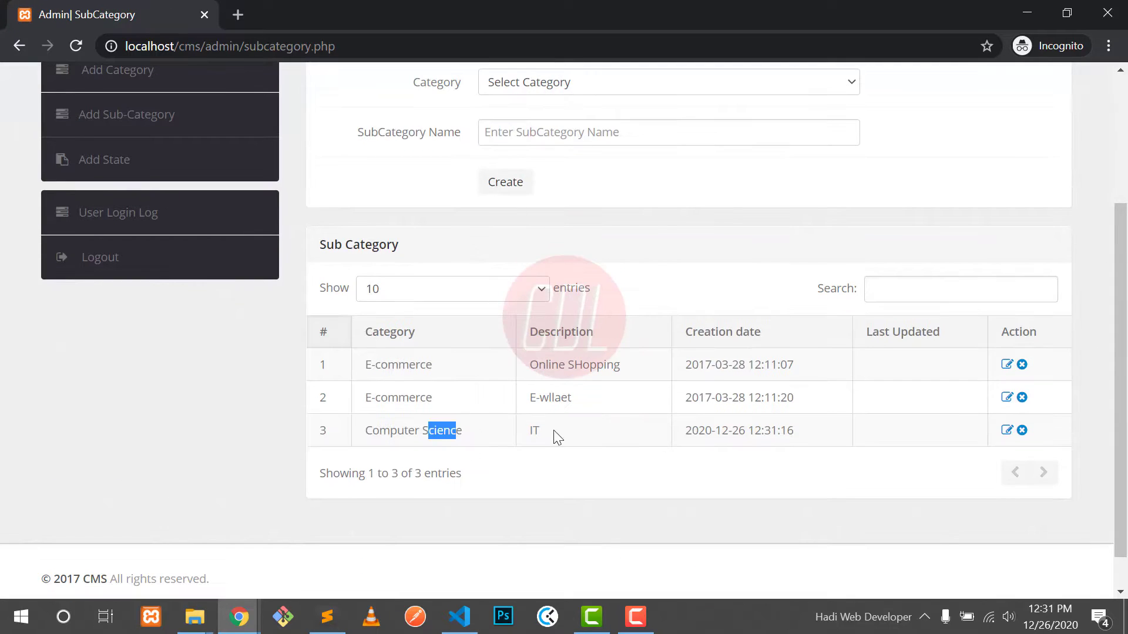
click(534, 432)
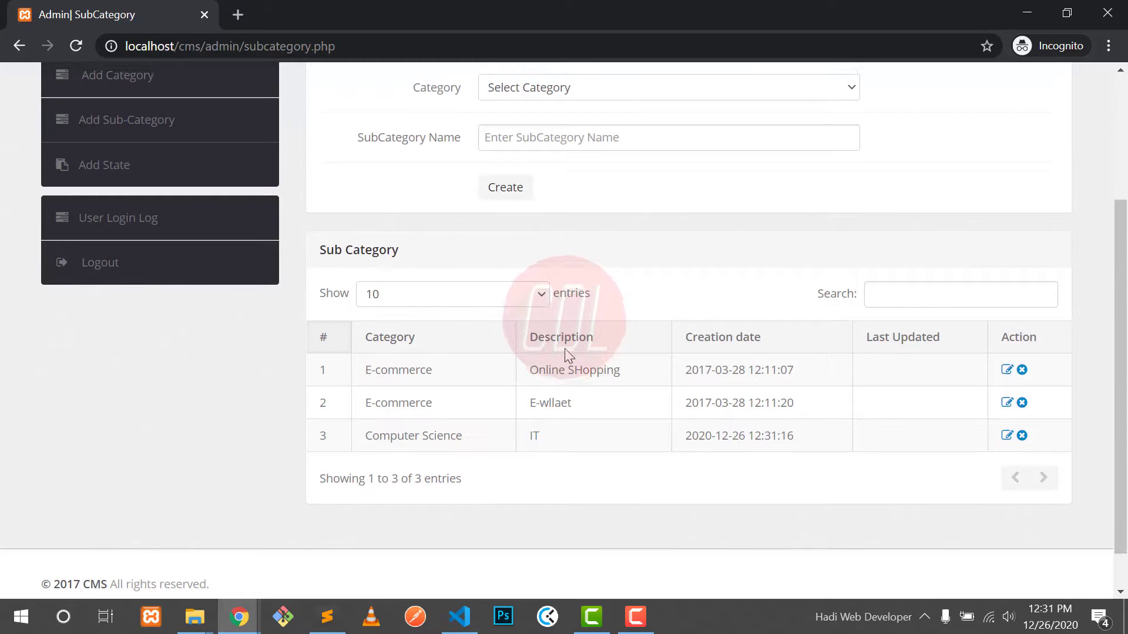
Step: Create a second Computer Science subcategory, CS, and check it in the list
scroll(566, 348, up, 2)
click(519, 213)
click(511, 259)
click(508, 259)
text(CS)
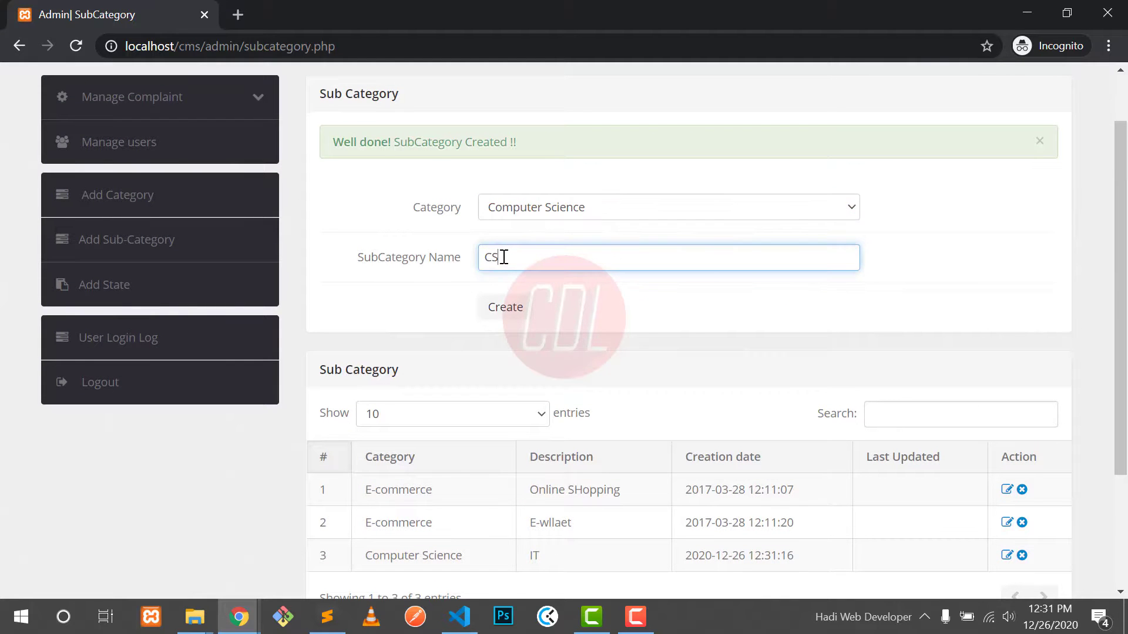
click(504, 307)
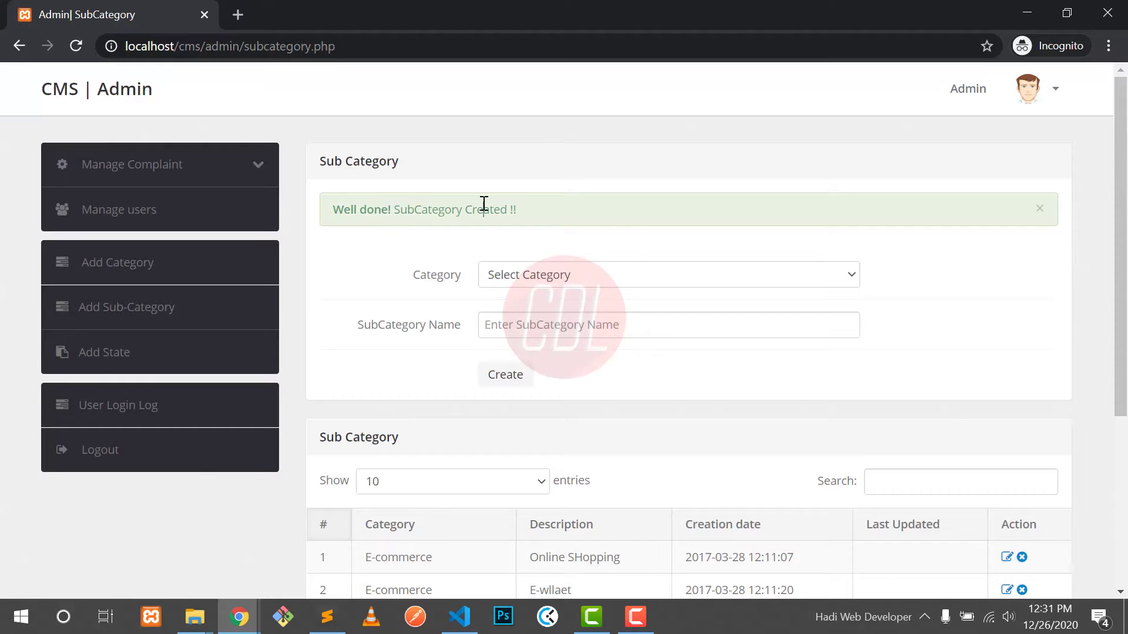
scroll(484, 204, down, 3)
drag(526, 465, 564, 466)
drag(687, 464, 751, 464)
click(747, 464)
scroll(565, 416, up, 2)
Step: Add a state NWFP with the description 'Khyber Pakhtune khah'
click(133, 265)
click(535, 224)
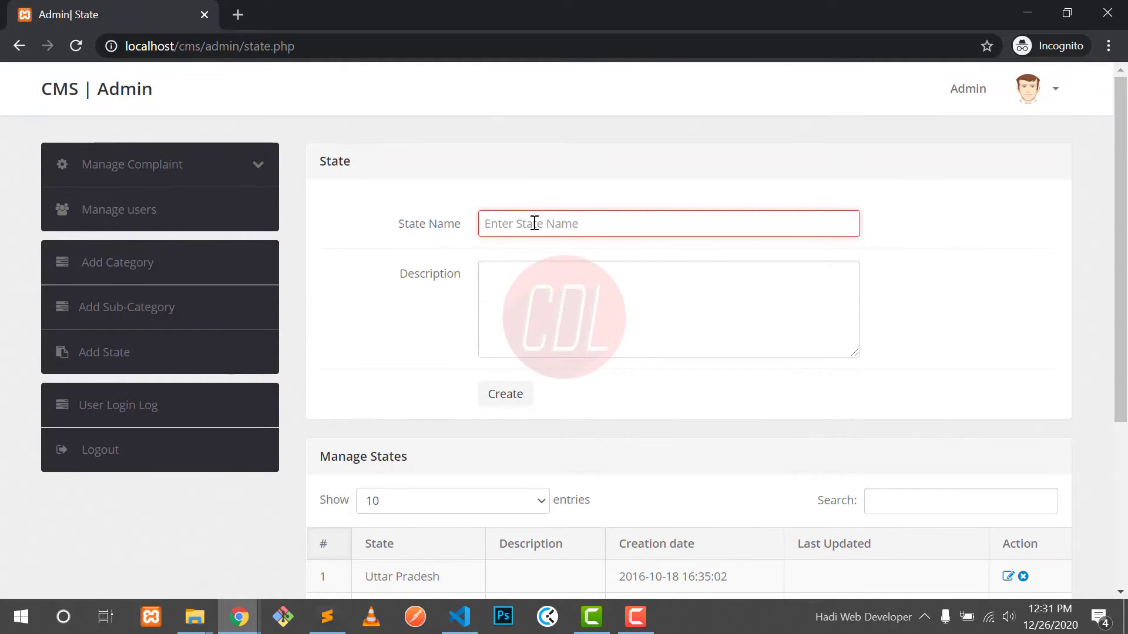
text(NWFP)
click(527, 295)
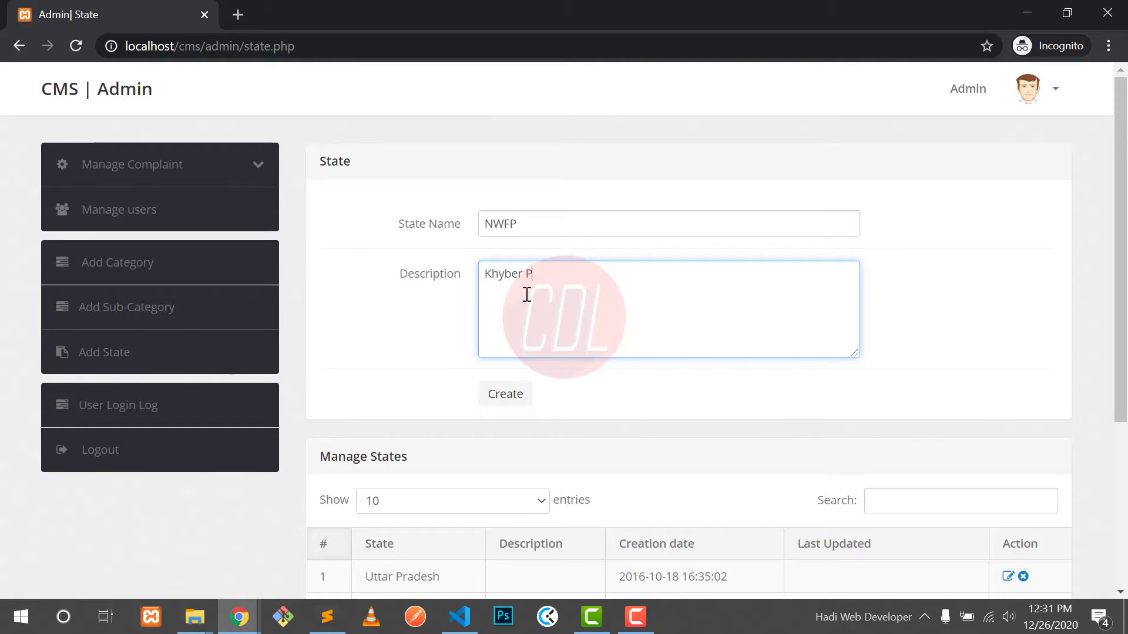
text(Khyber Pakhtune khah)
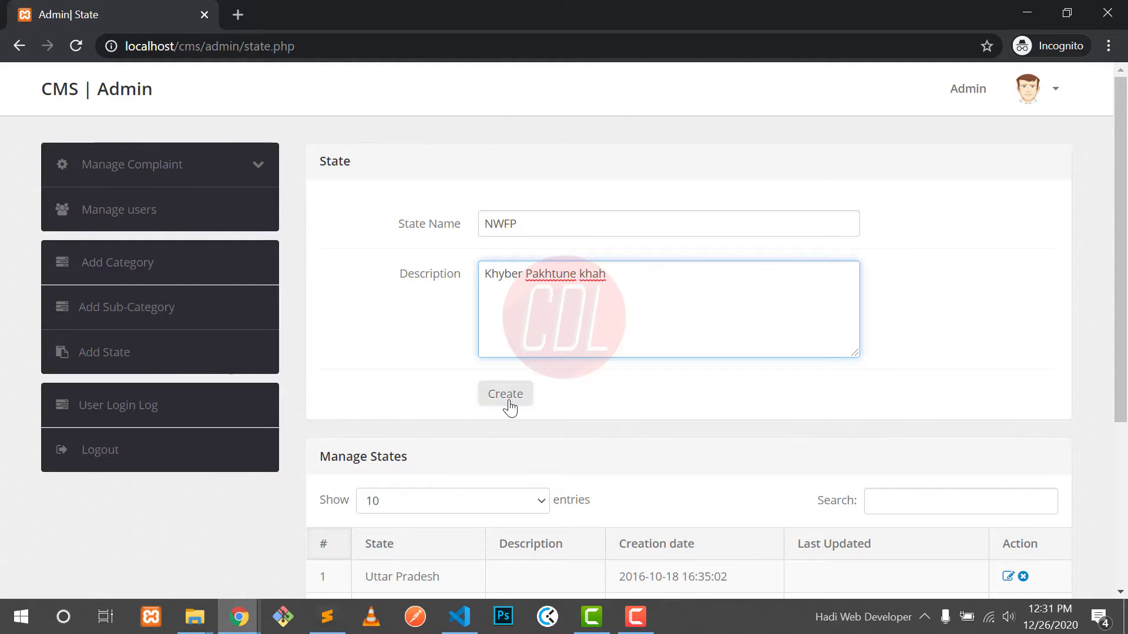
scroll(425, 467, down, 3)
click(505, 234)
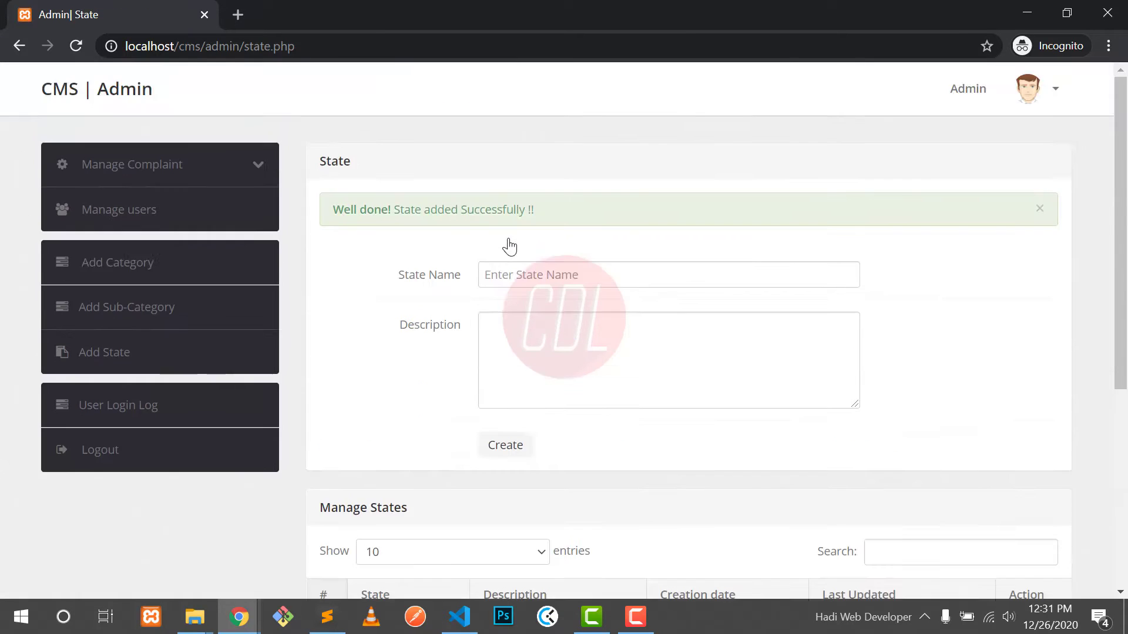
scroll(505, 244, down, 5)
double_click(377, 406)
drag(524, 406, 605, 406)
click(772, 414)
Step: Append 'k' to NWFP's description, making it 'Khyber Pakhtune khah k', and return to the states list
click(1014, 407)
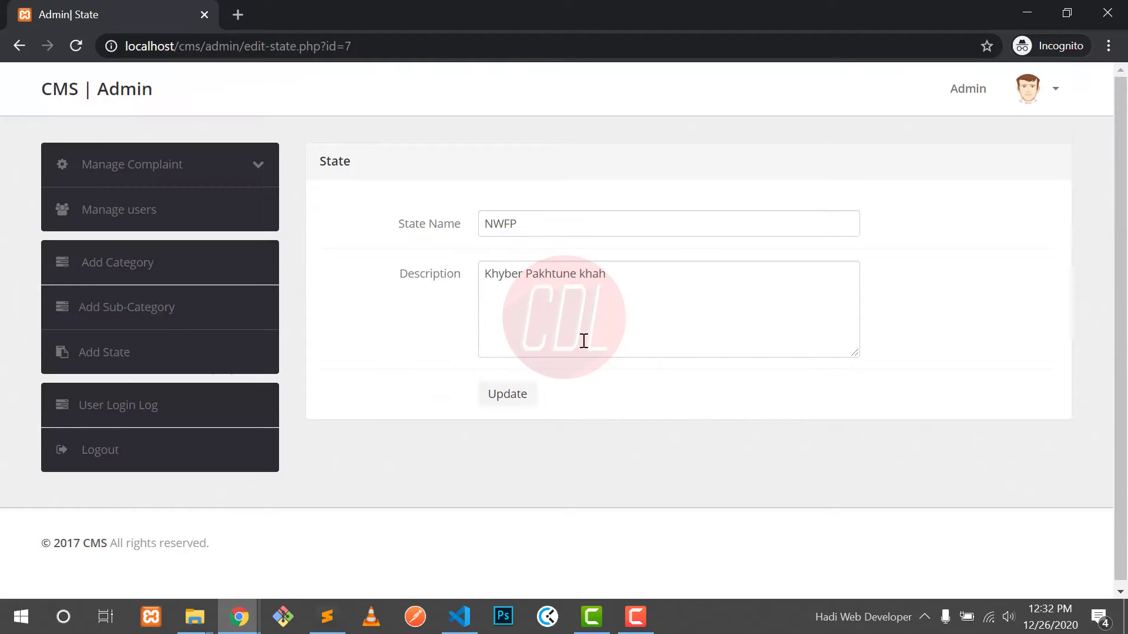
click(636, 294)
text(k)
click(509, 397)
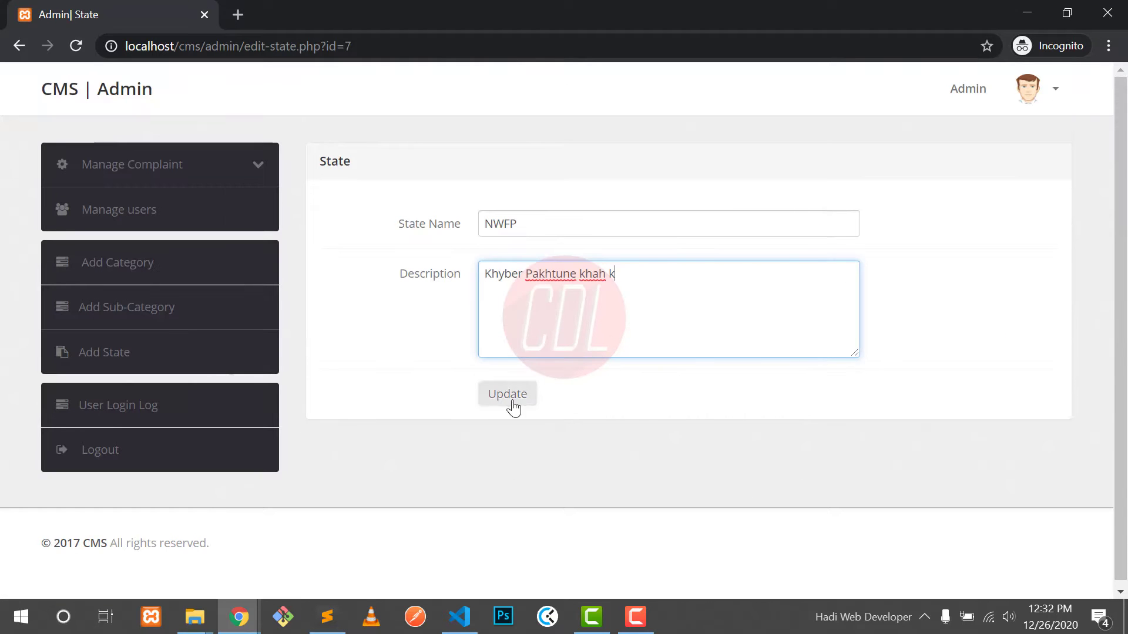
scroll(739, 402, down, 1)
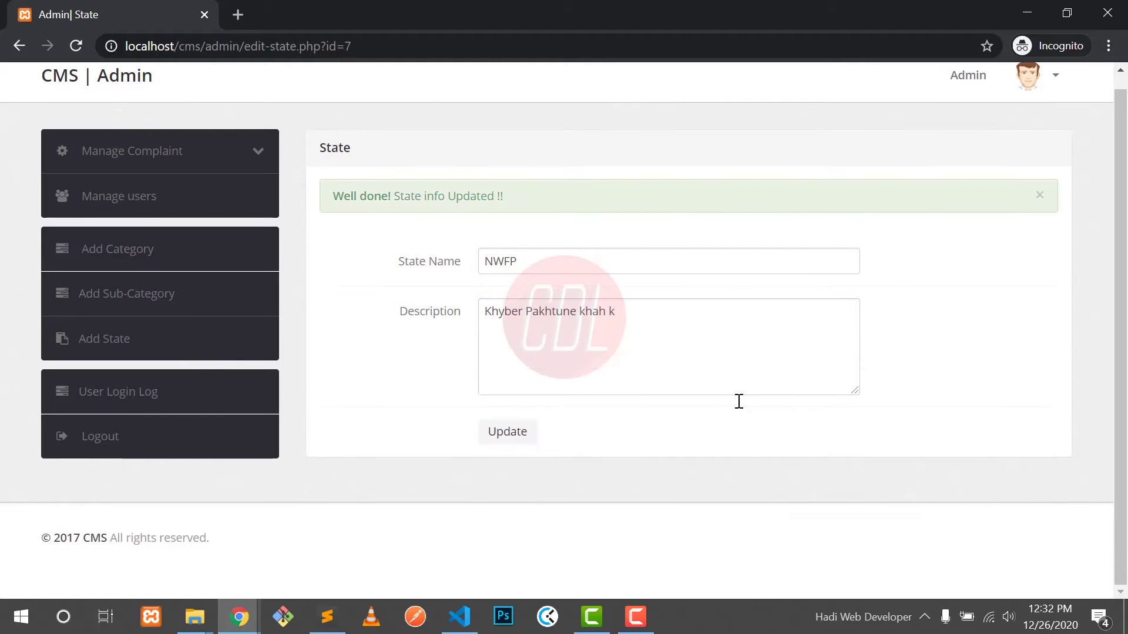
click(125, 349)
scroll(508, 418, down, 4)
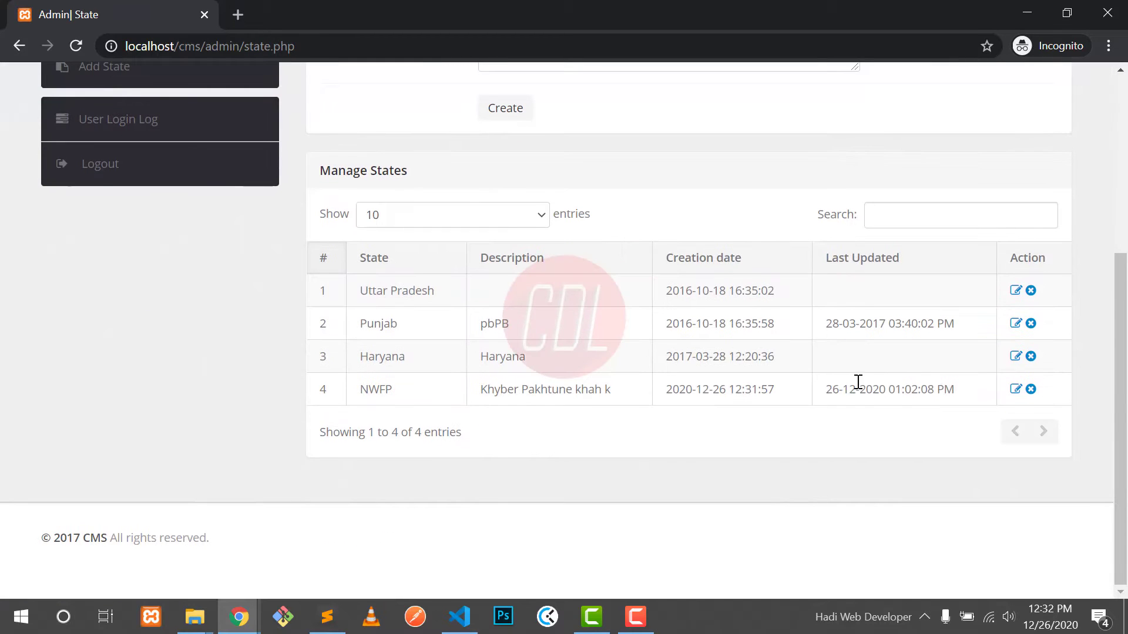
scroll(854, 388, up, 1)
scroll(855, 386, up, 1)
Step: Open the User Login Log and check the first session's login and logout times
click(143, 277)
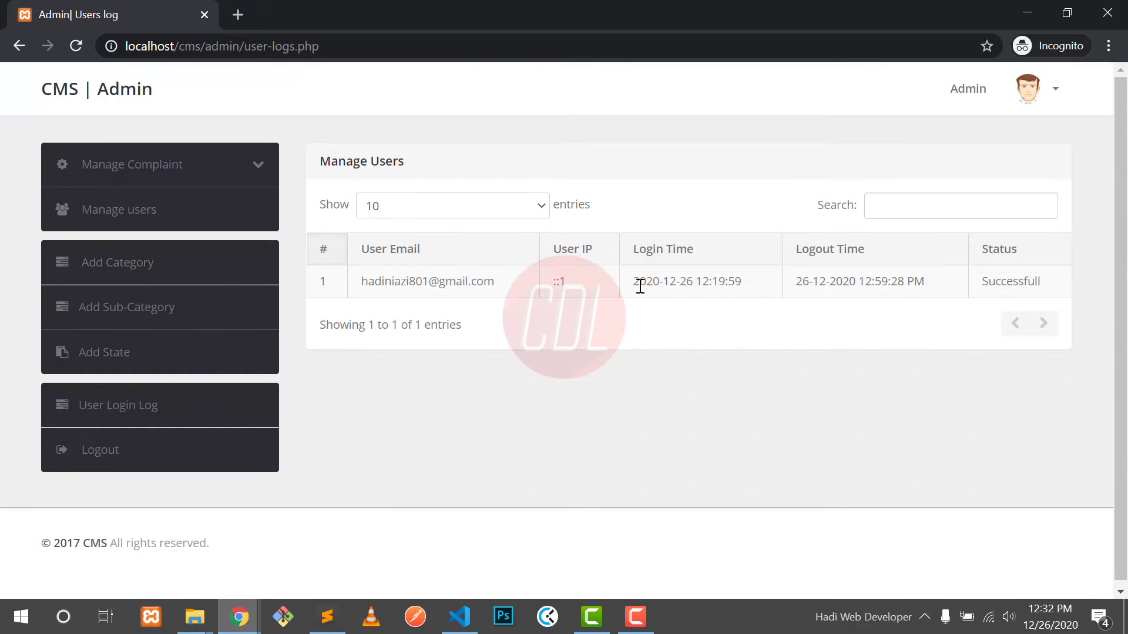
drag(638, 285, 748, 291)
click(921, 276)
drag(826, 288, 1027, 279)
click(1027, 280)
Step: In the public site window, sign in as the user with the saved user ID and password
click(242, 623)
click(238, 616)
click(138, 561)
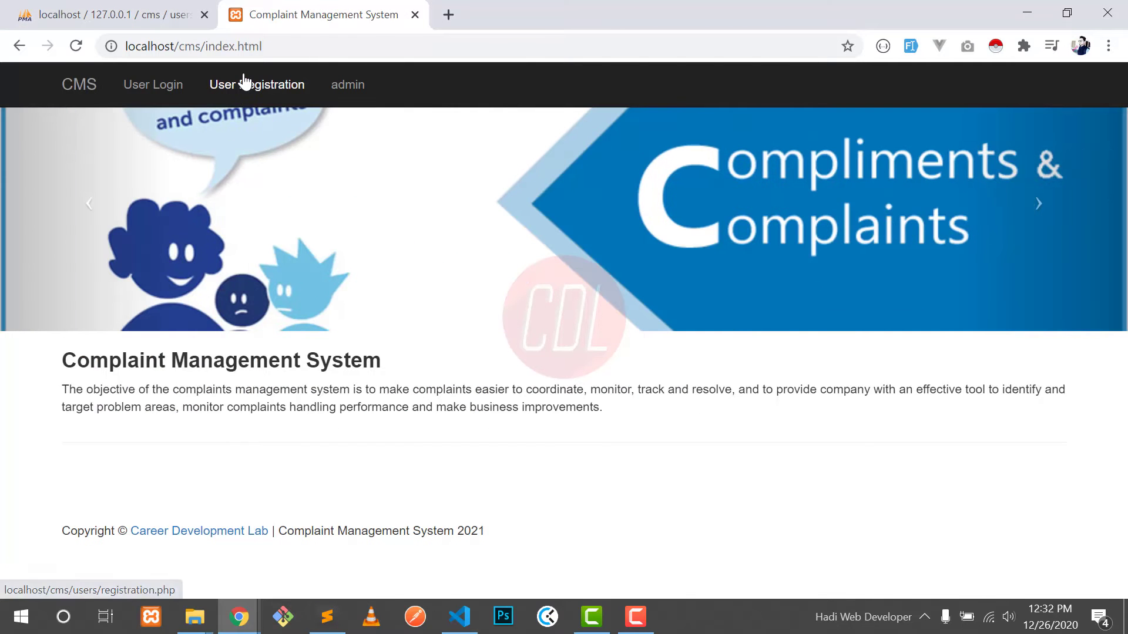
click(219, 82)
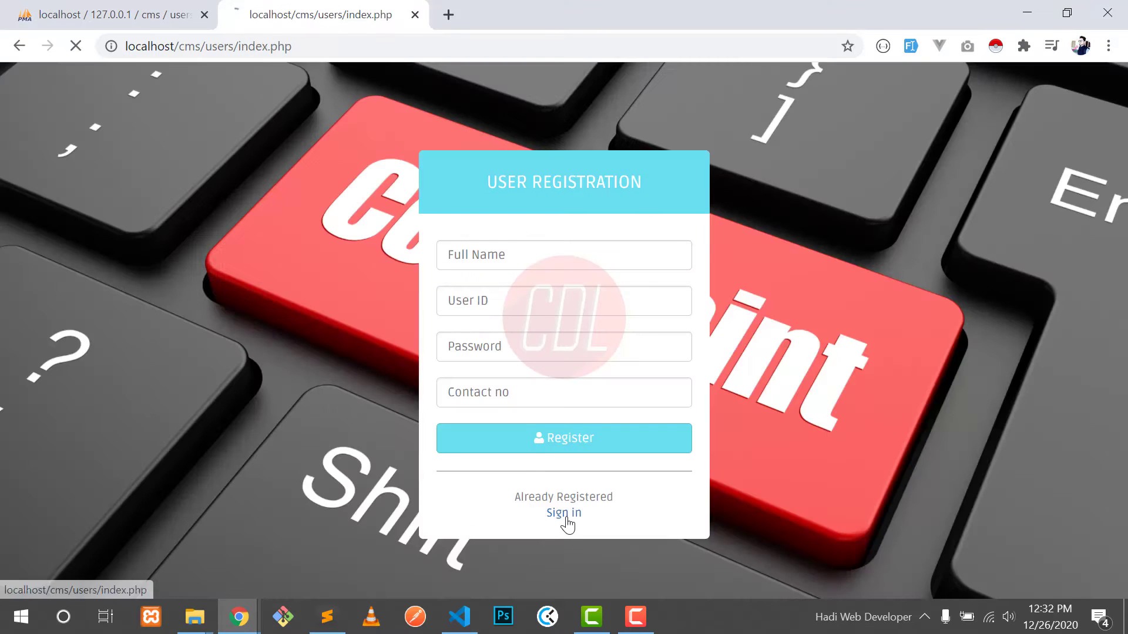
click(565, 516)
click(523, 285)
text(hadi)
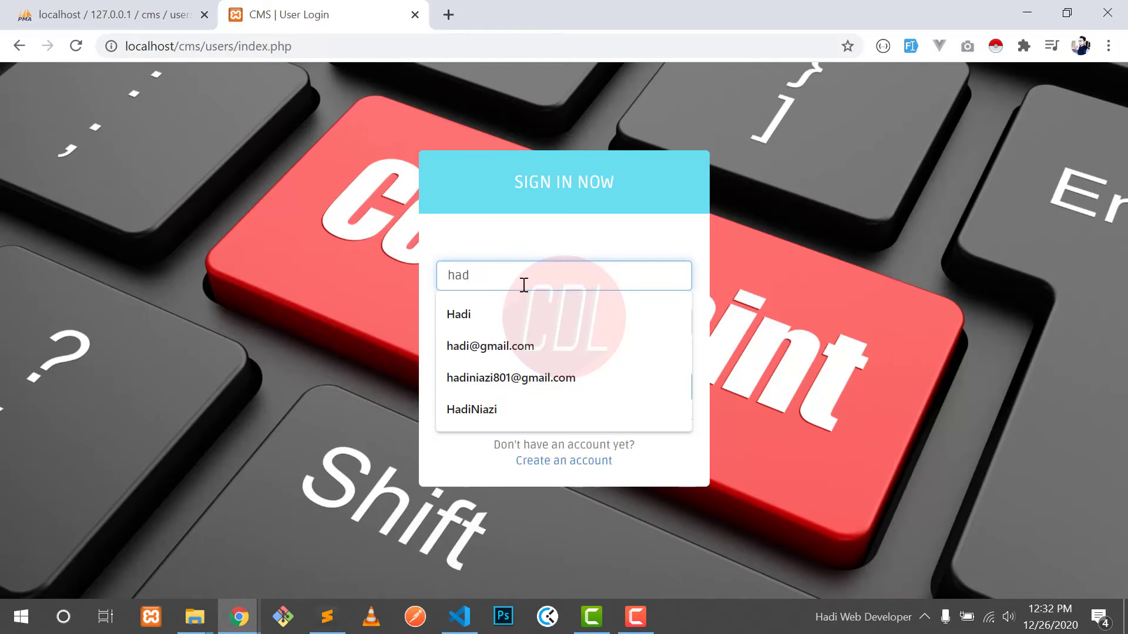
key(Down)
key(Down)
key(Down)
key(Tab)
text(•••)
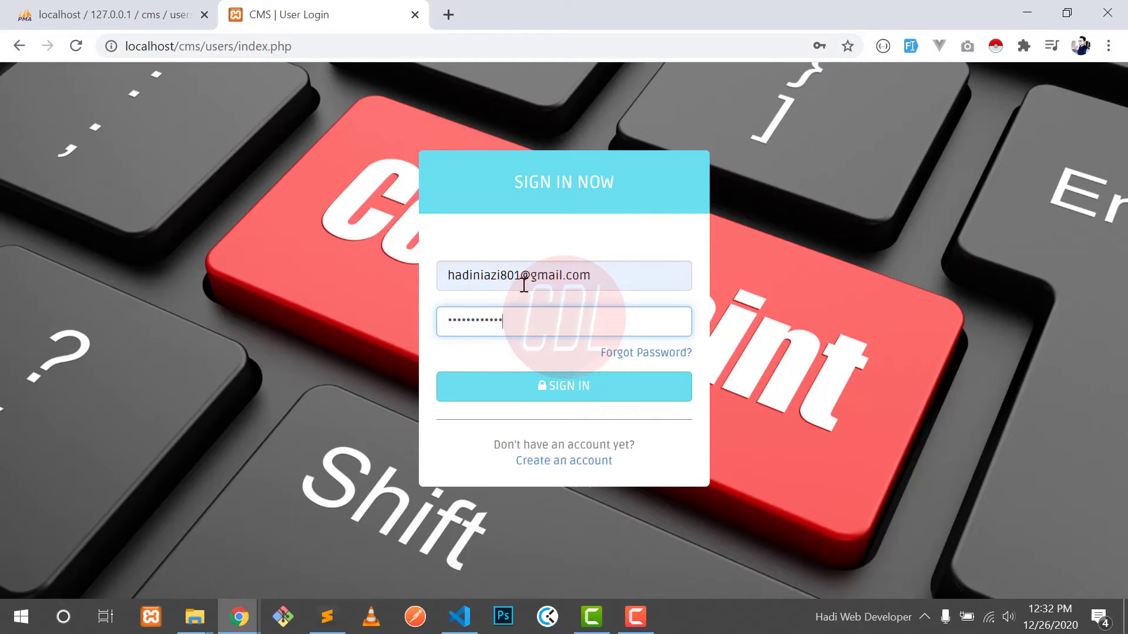
click(548, 389)
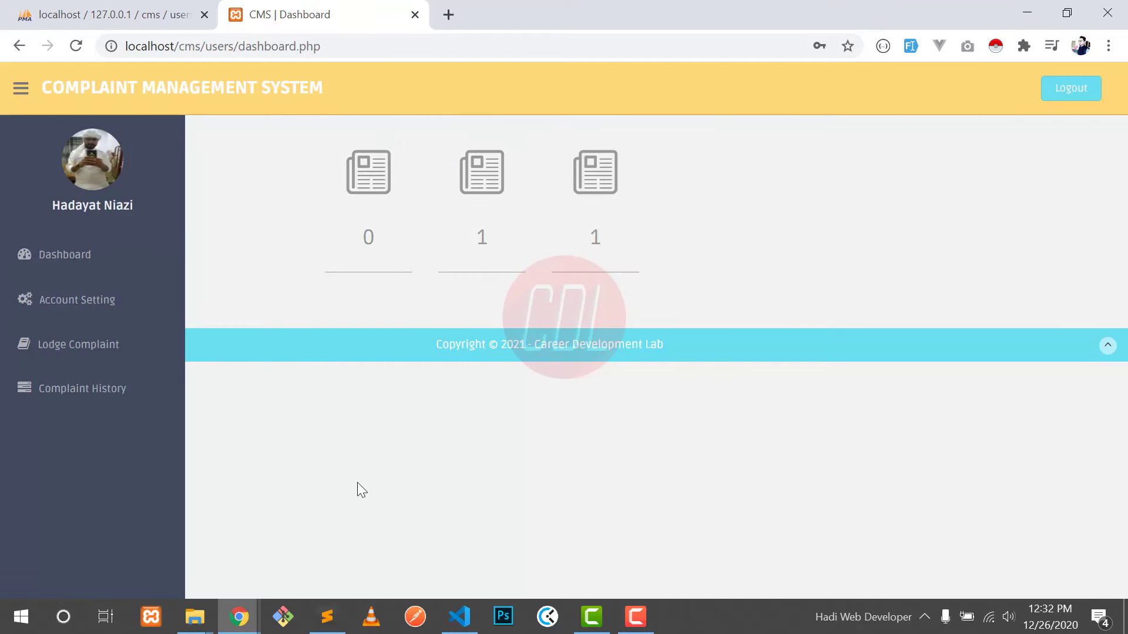
Step: Reload the admin login log and check the new session's login time and status
click(238, 617)
click(466, 538)
click(74, 53)
drag(692, 314, 725, 315)
click(717, 315)
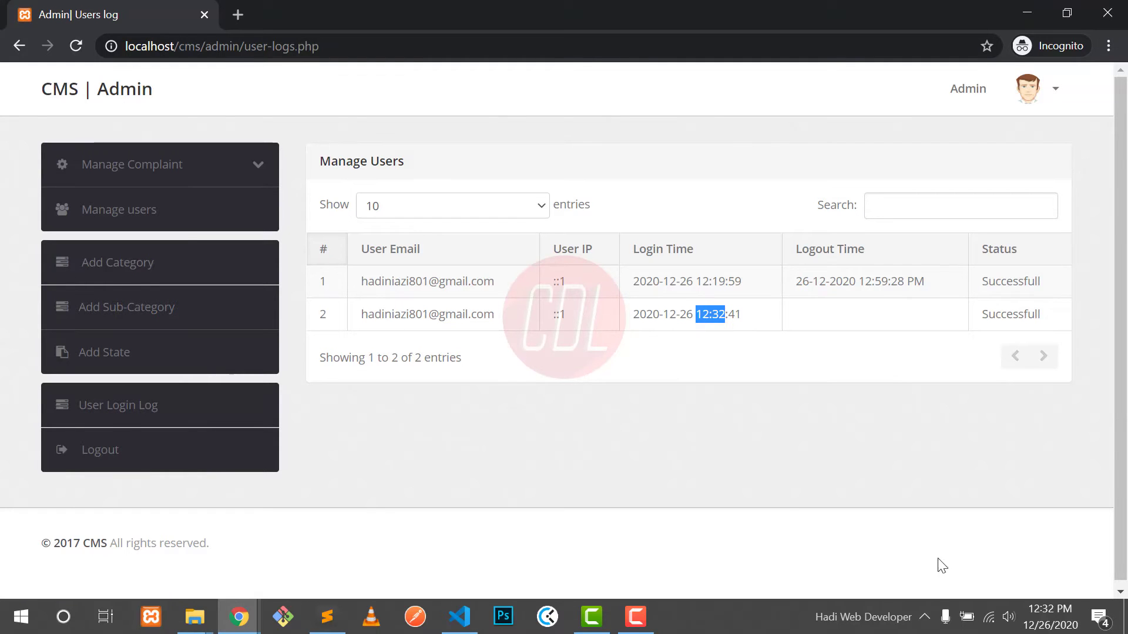
drag(982, 314, 1018, 317)
click(1017, 317)
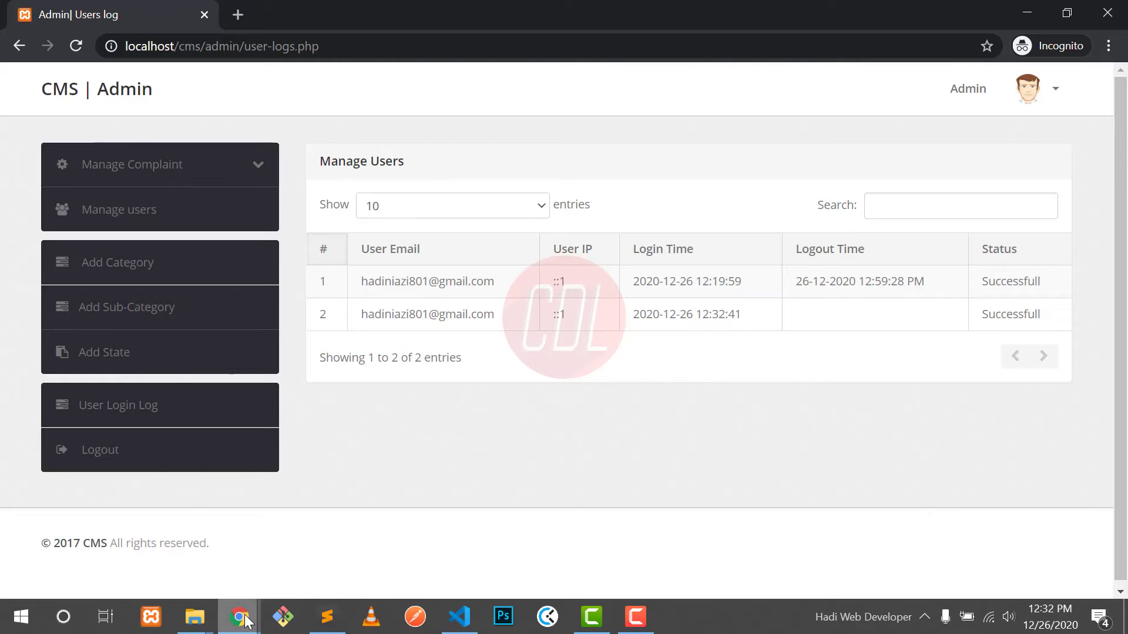
mouse_move(238, 617)
click(179, 500)
click(1069, 89)
mouse_move(239, 617)
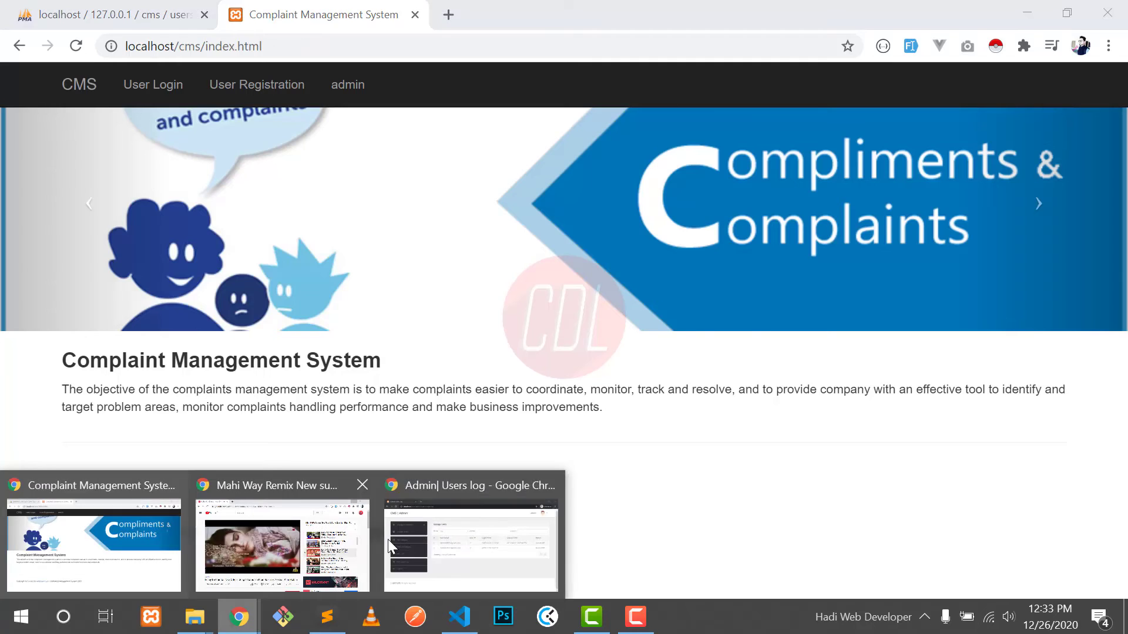
click(449, 541)
click(76, 46)
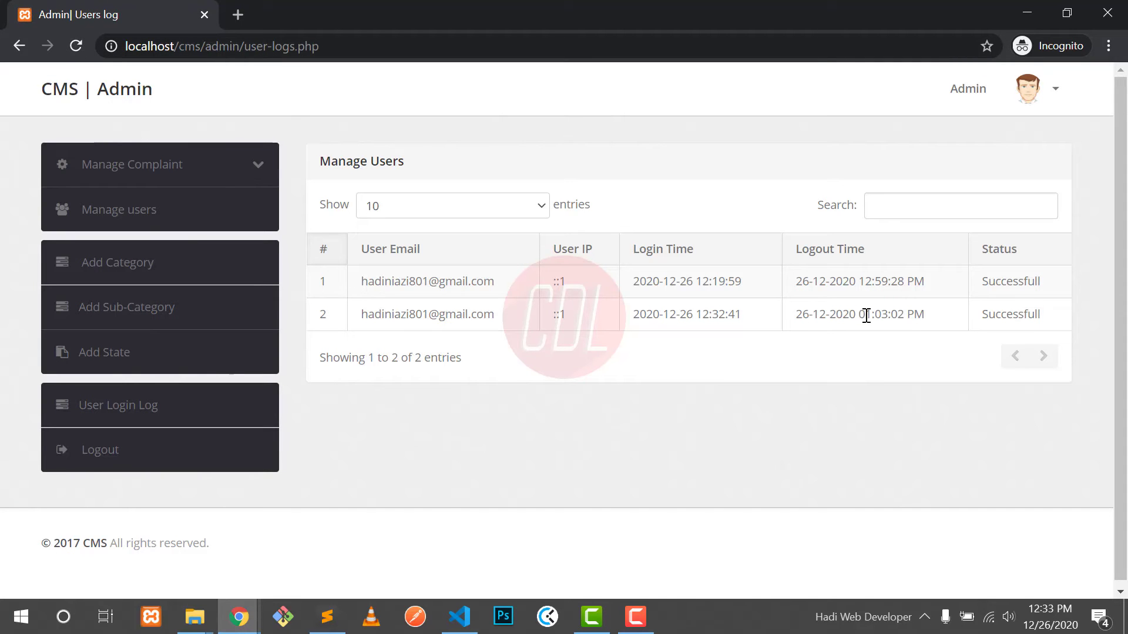
drag(866, 315, 911, 315)
click(973, 546)
click(176, 418)
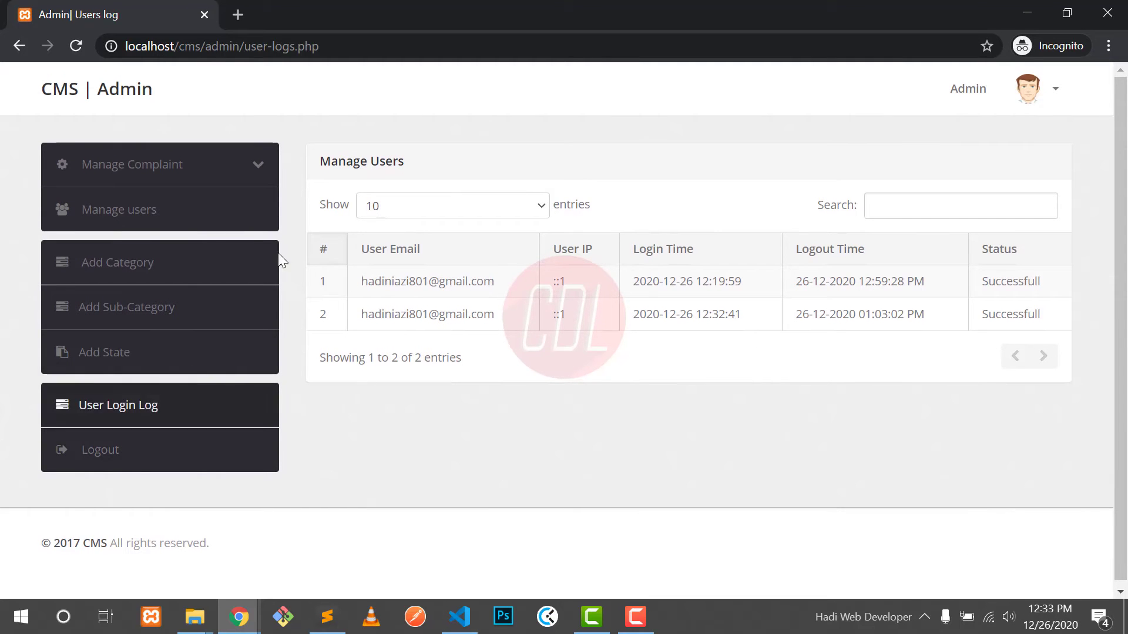
Step: Open the admin Change Password page from the avatar menu
click(1039, 92)
click(956, 141)
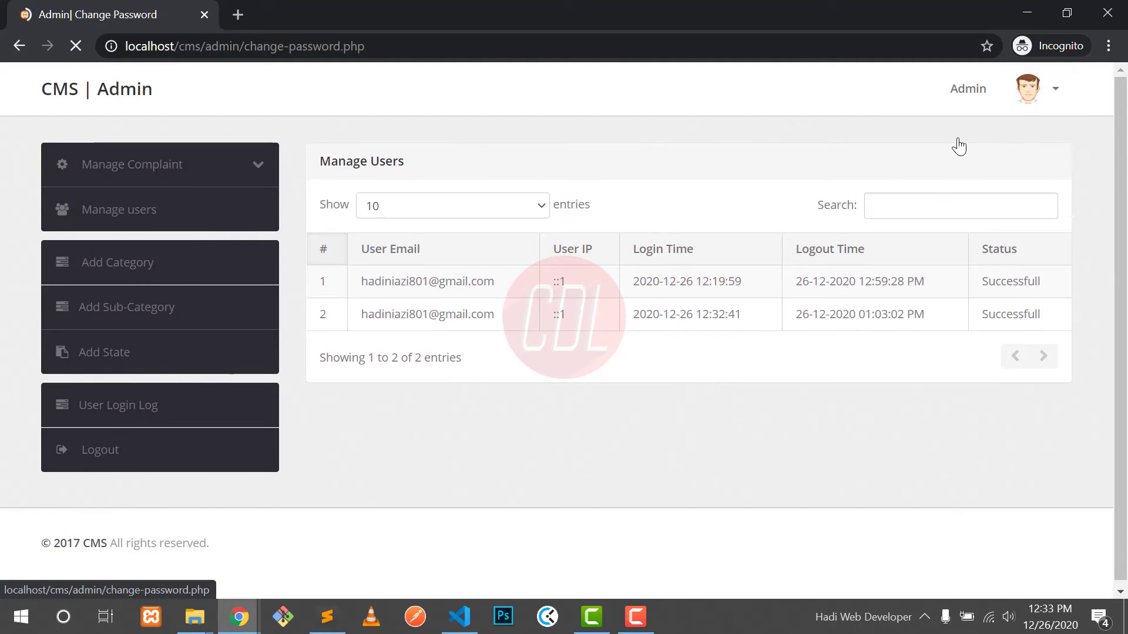
click(615, 226)
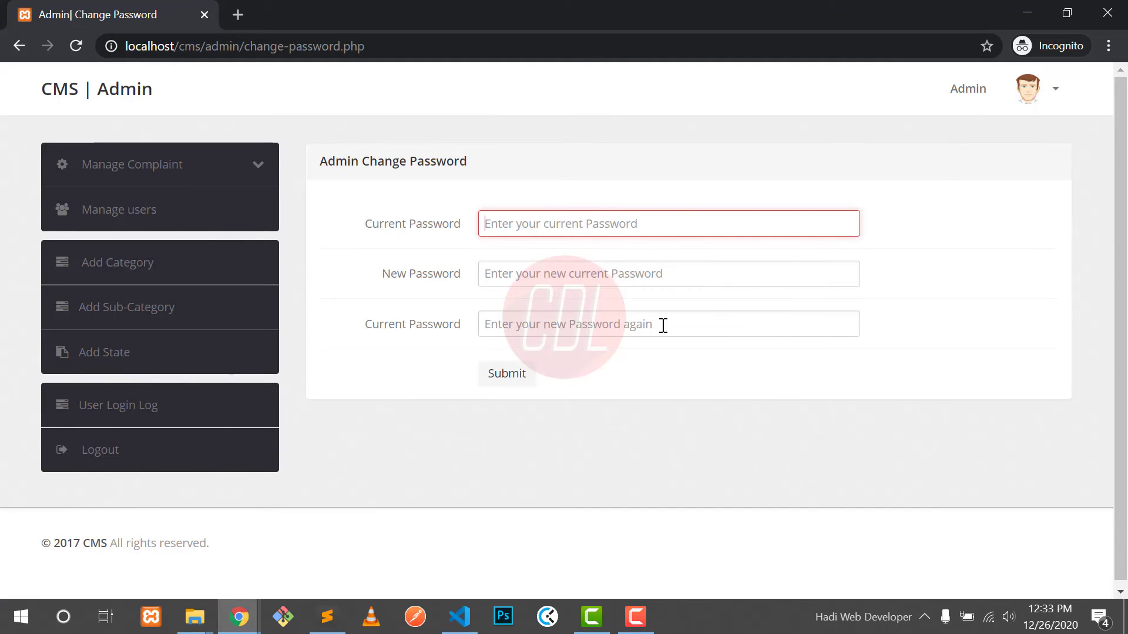
Step: Log out of the admin panel, go back to the public portal, and close the admin window
click(1032, 99)
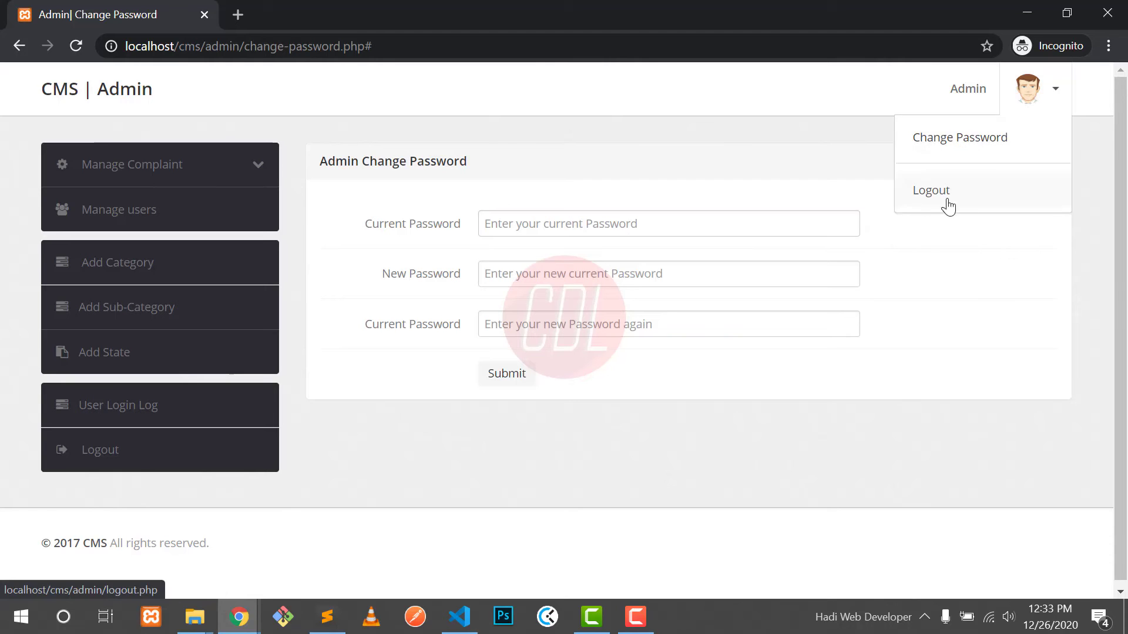
click(108, 457)
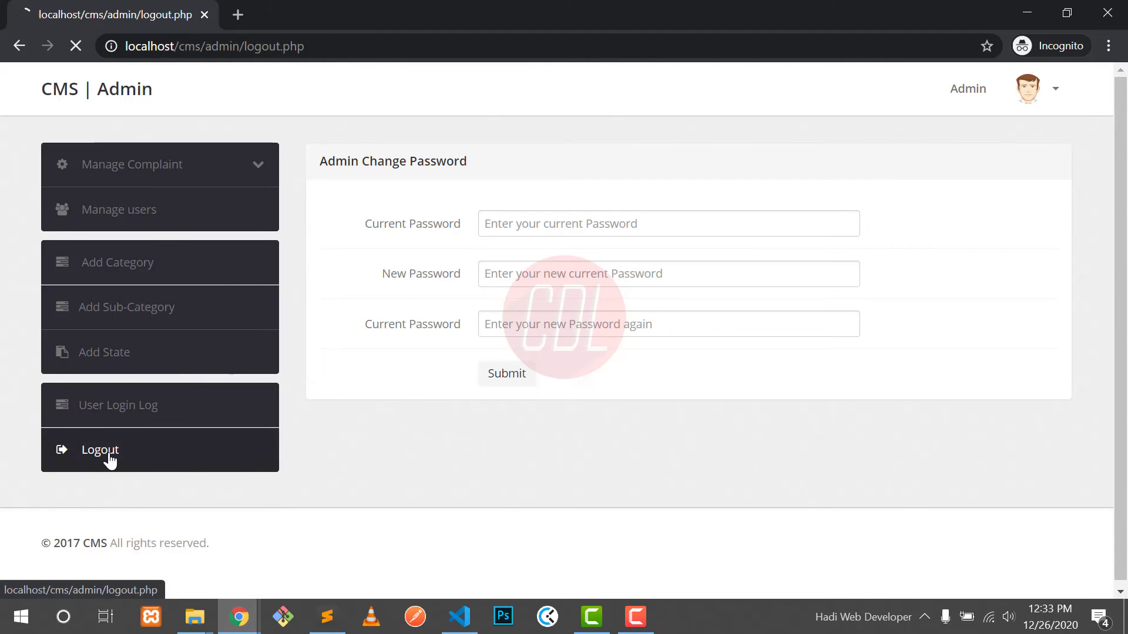
drag(443, 258, 552, 259)
click(551, 259)
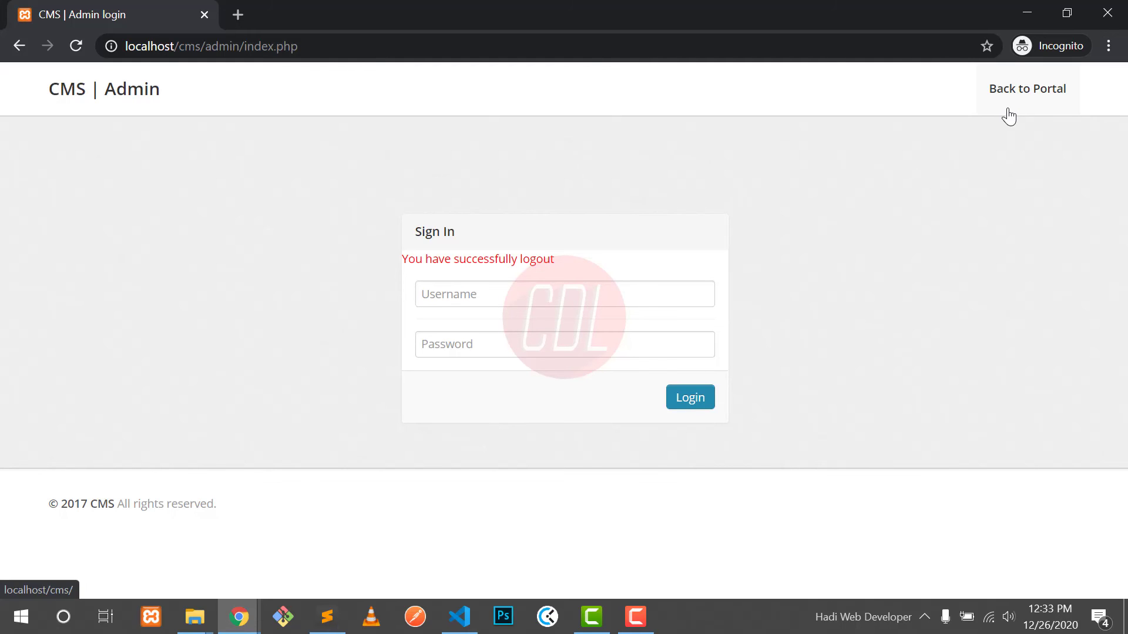
click(1007, 111)
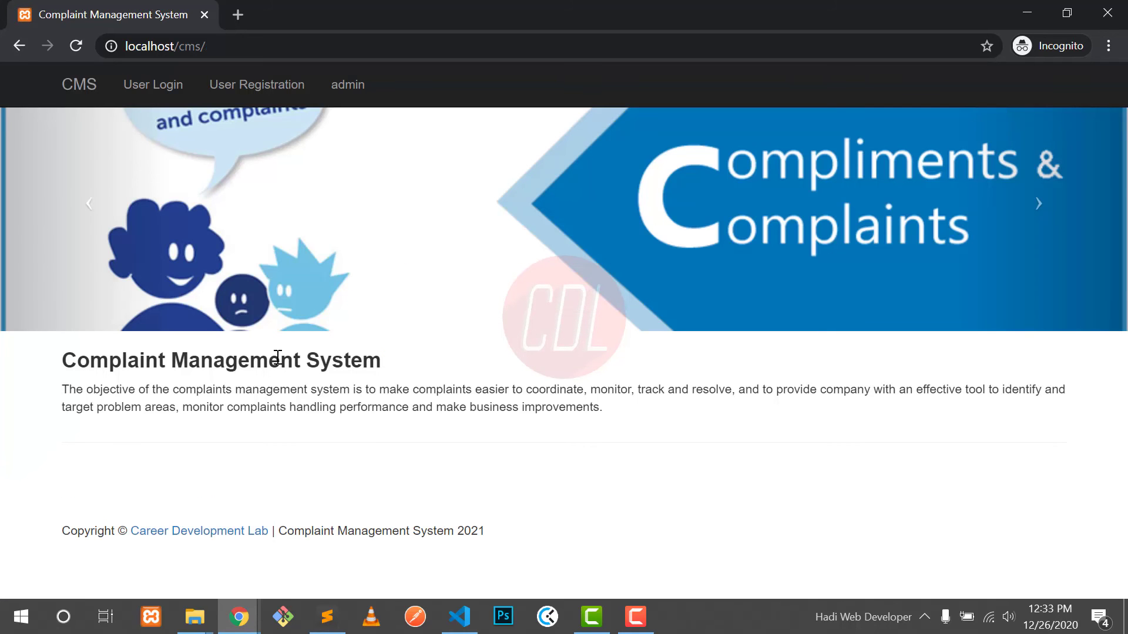
click(1107, 13)
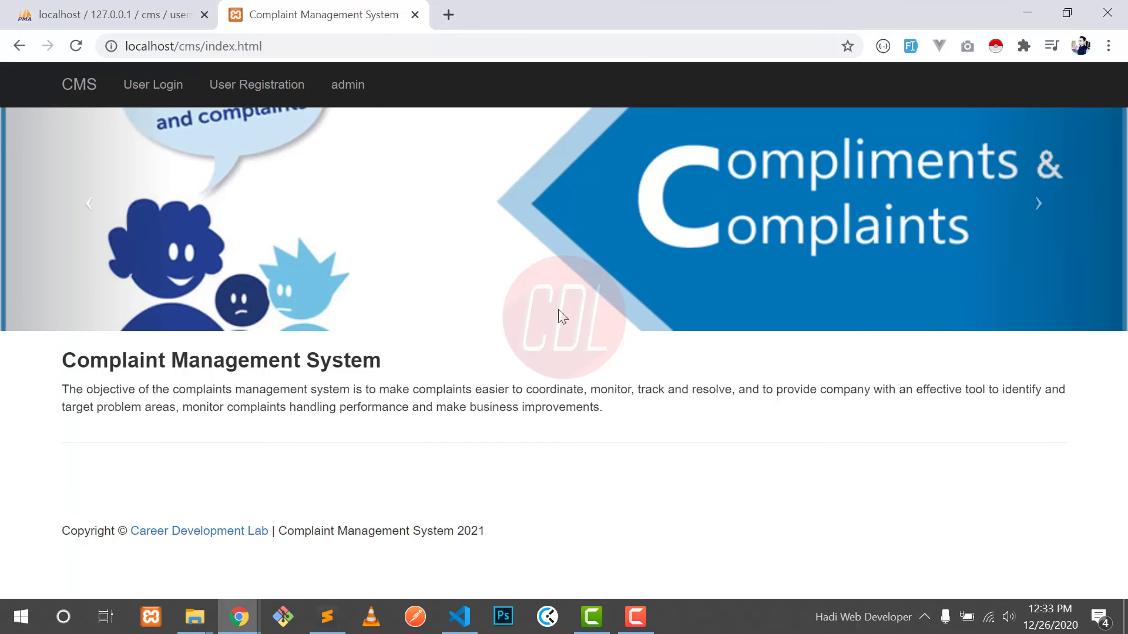